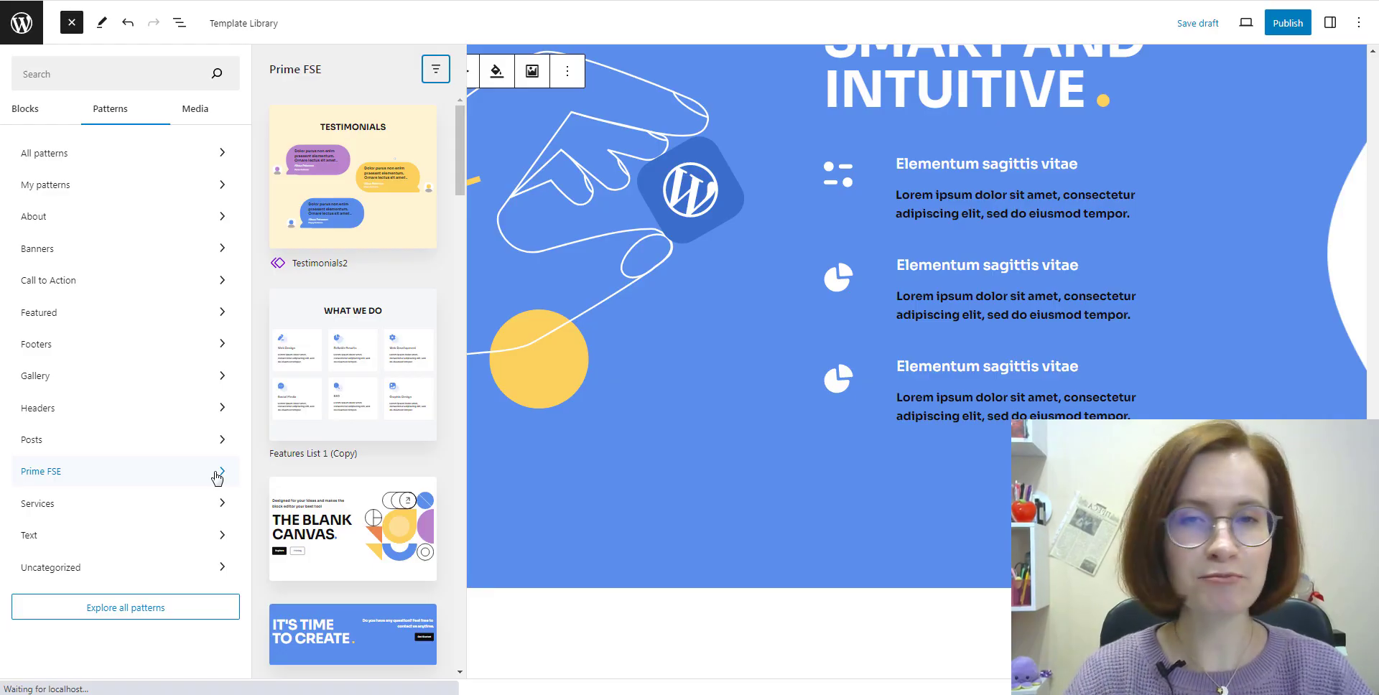
Insert the Testimonials and Our Pricing patterns from the Prime FSE list.
scroll(406, 366, down, 5)
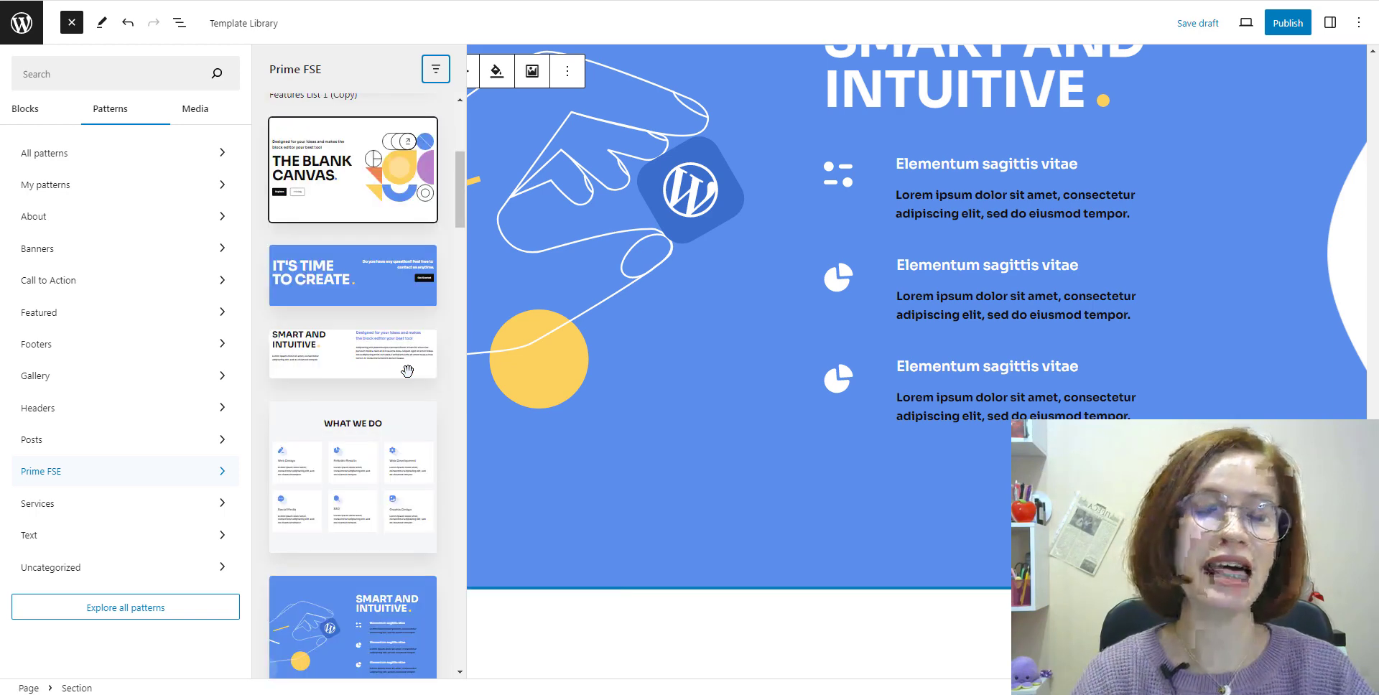
scroll(408, 370, down, 5)
scroll(380, 444, down, 5)
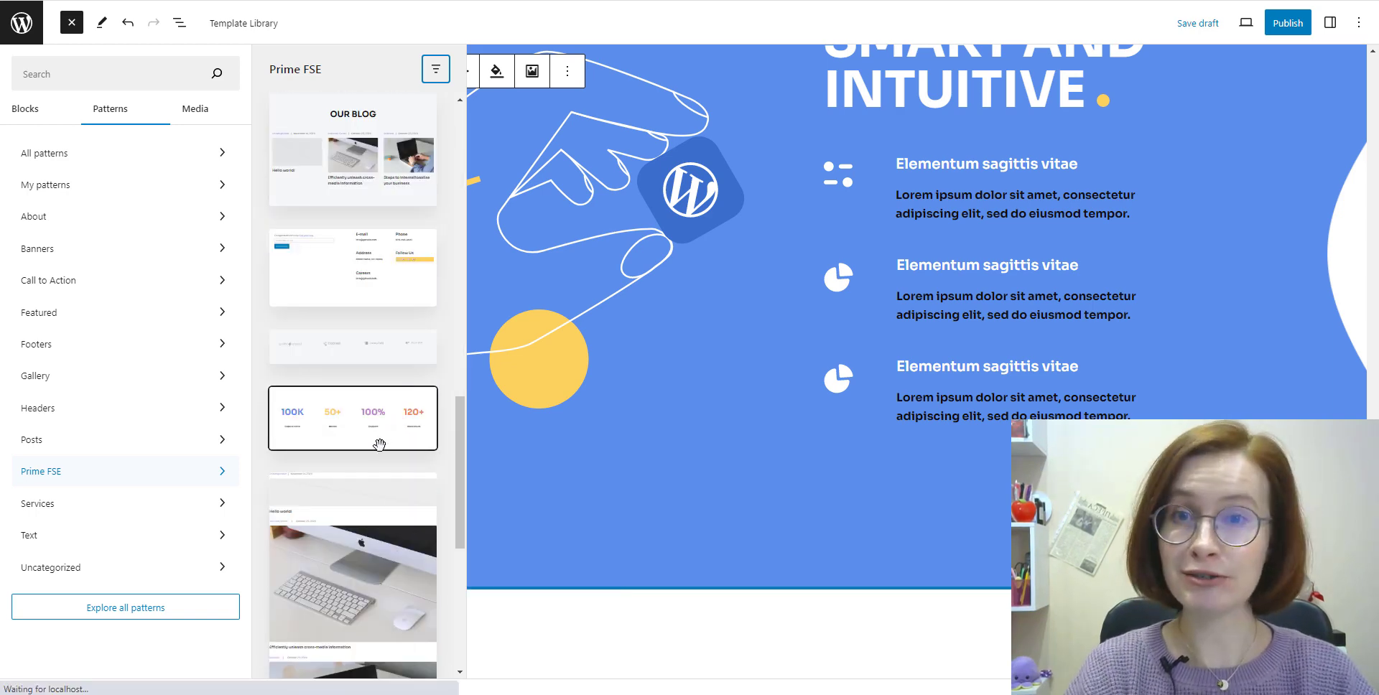
scroll(379, 445, down, 10)
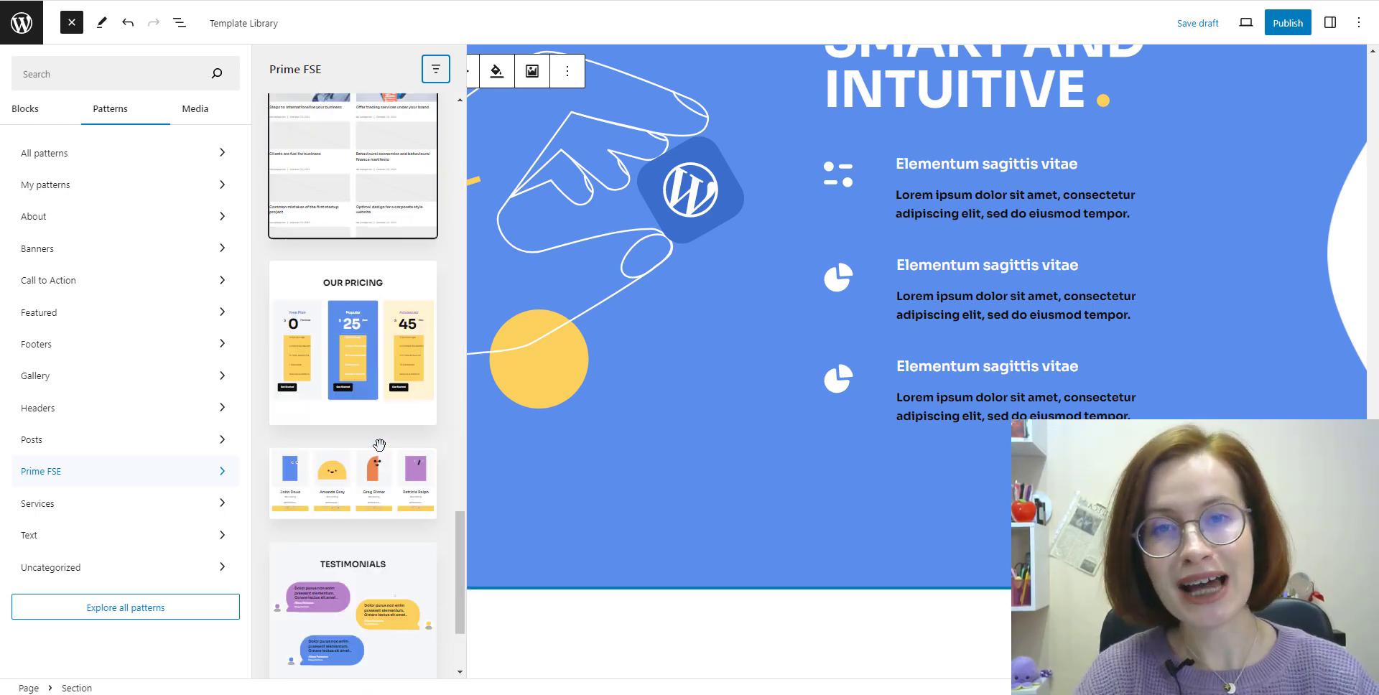
scroll(379, 445, down, 2)
click(388, 458)
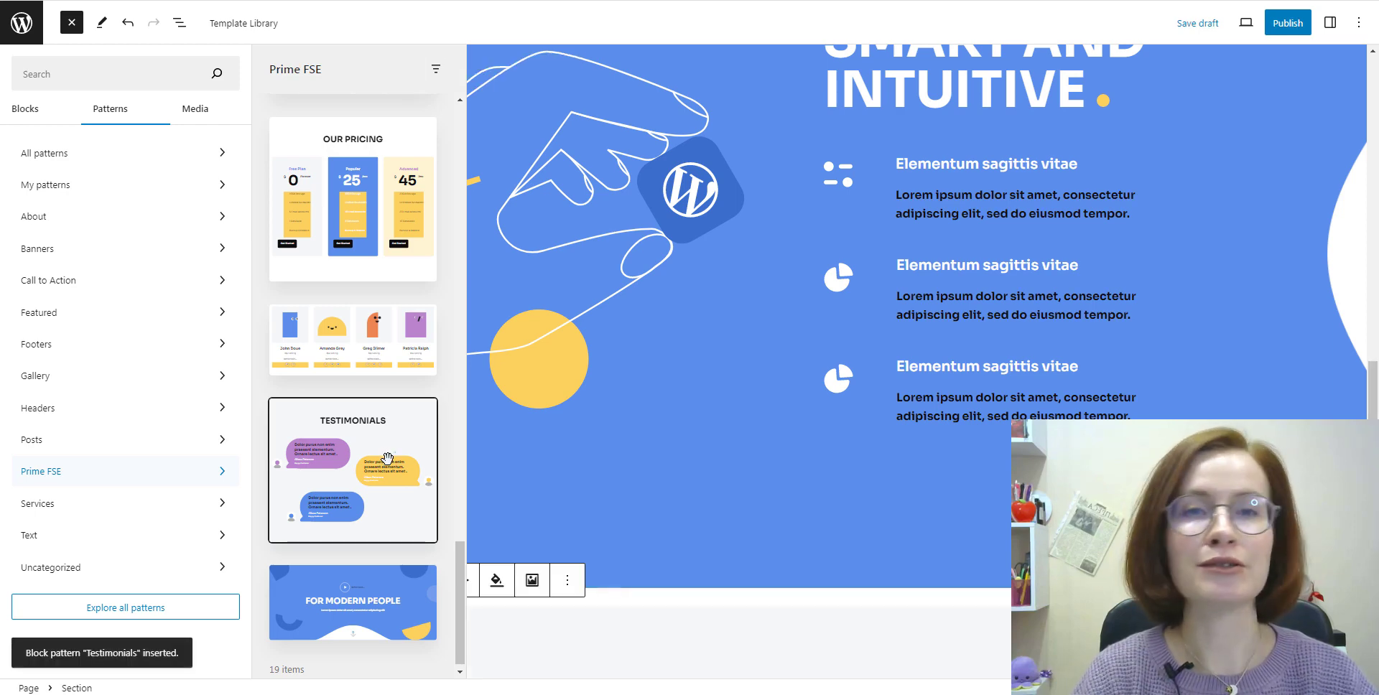
scroll(782, 390, down, 10)
scroll(793, 402, down, 1)
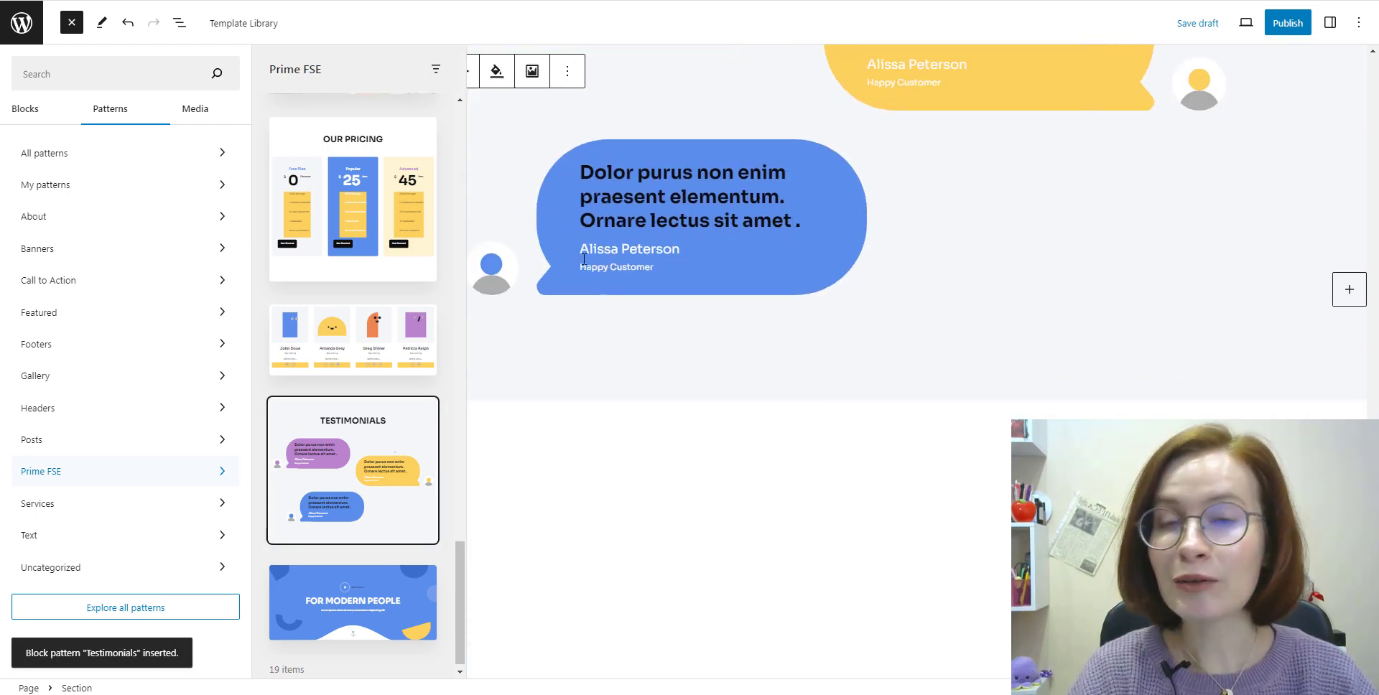
click(395, 218)
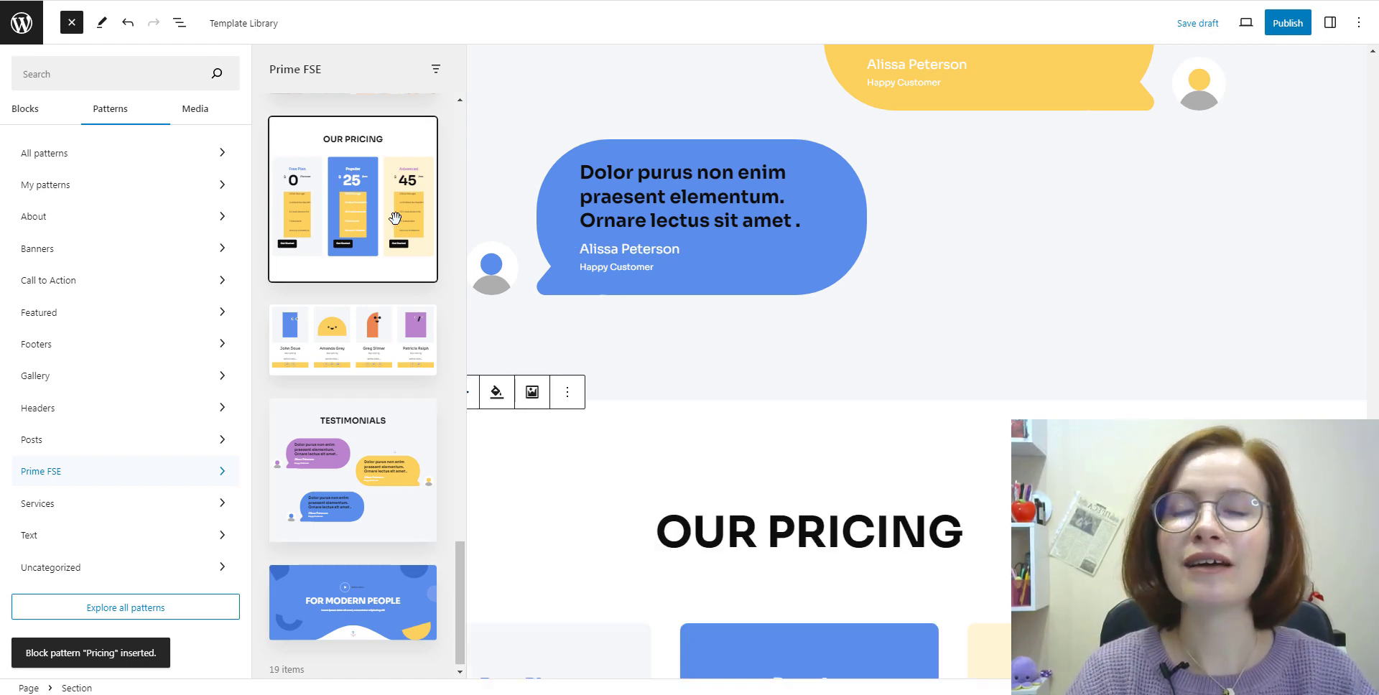
Insert the Video Popup pattern below the pricing, then close the inserter and review the page.
scroll(1194, 332, down, 4)
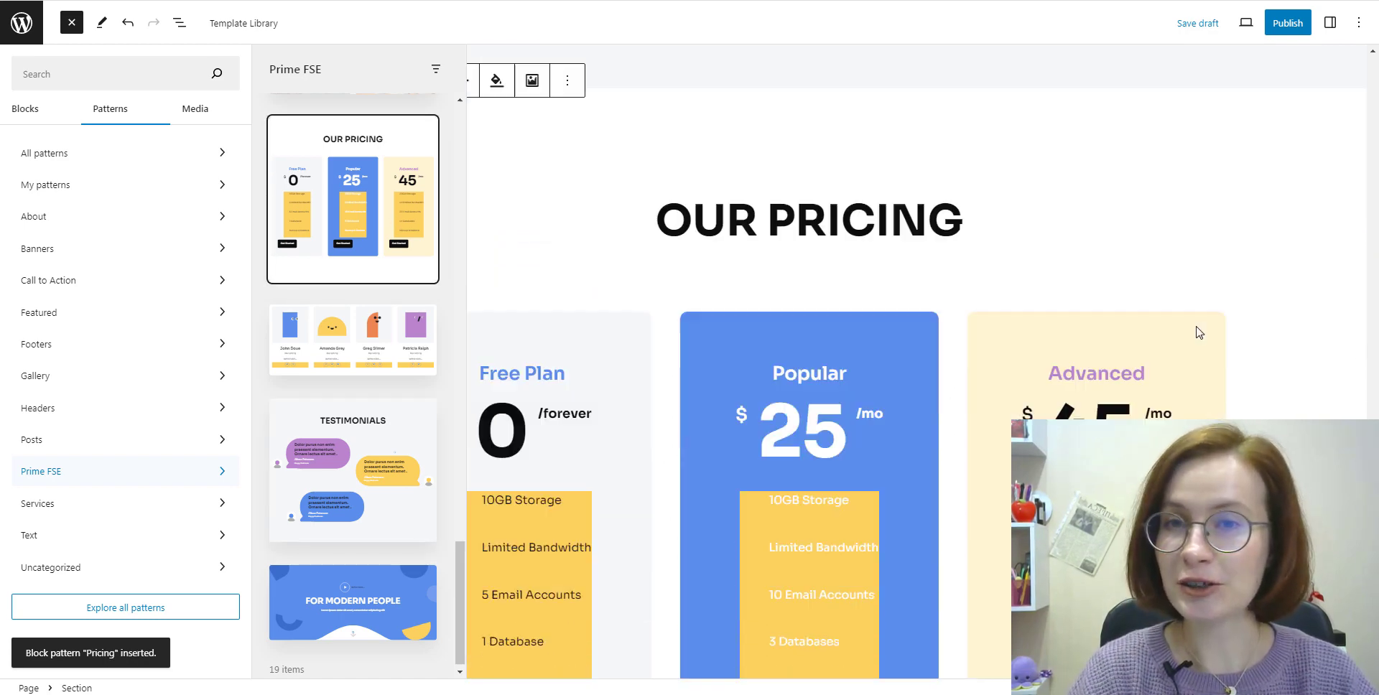
scroll(1196, 333, down, 3)
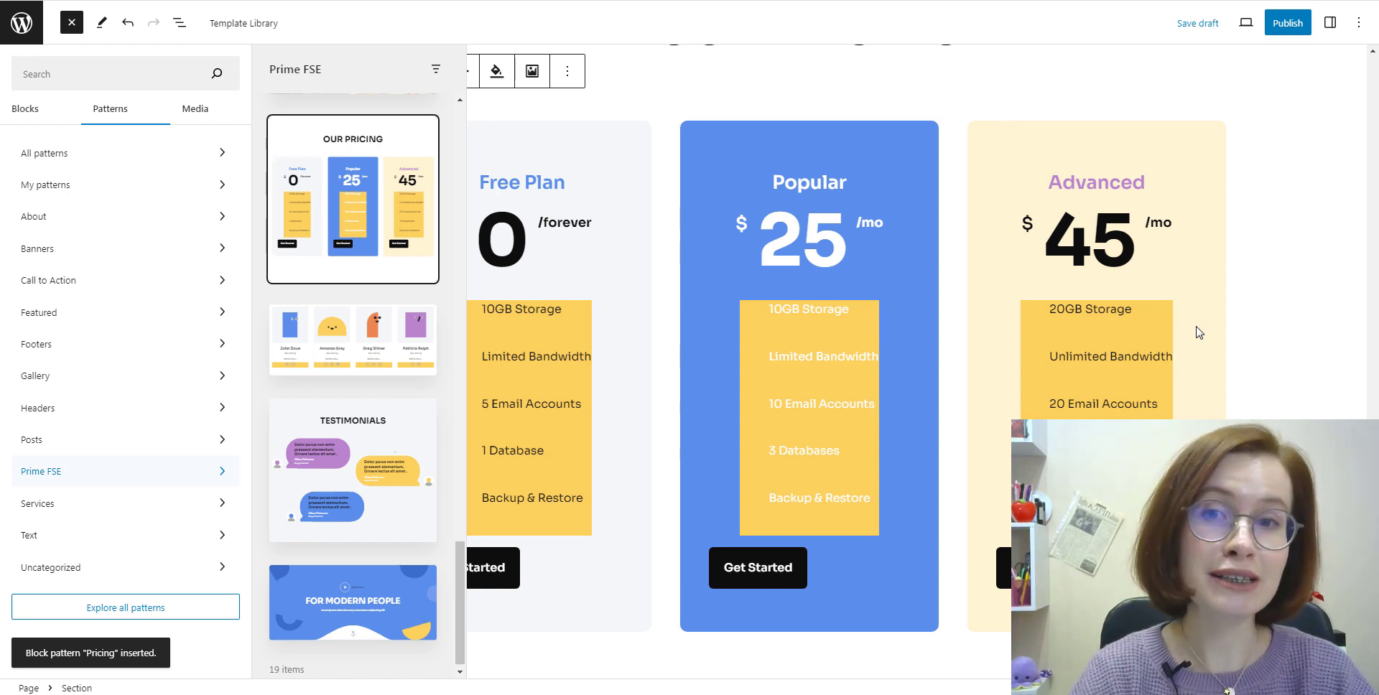
scroll(1196, 332, down, 1)
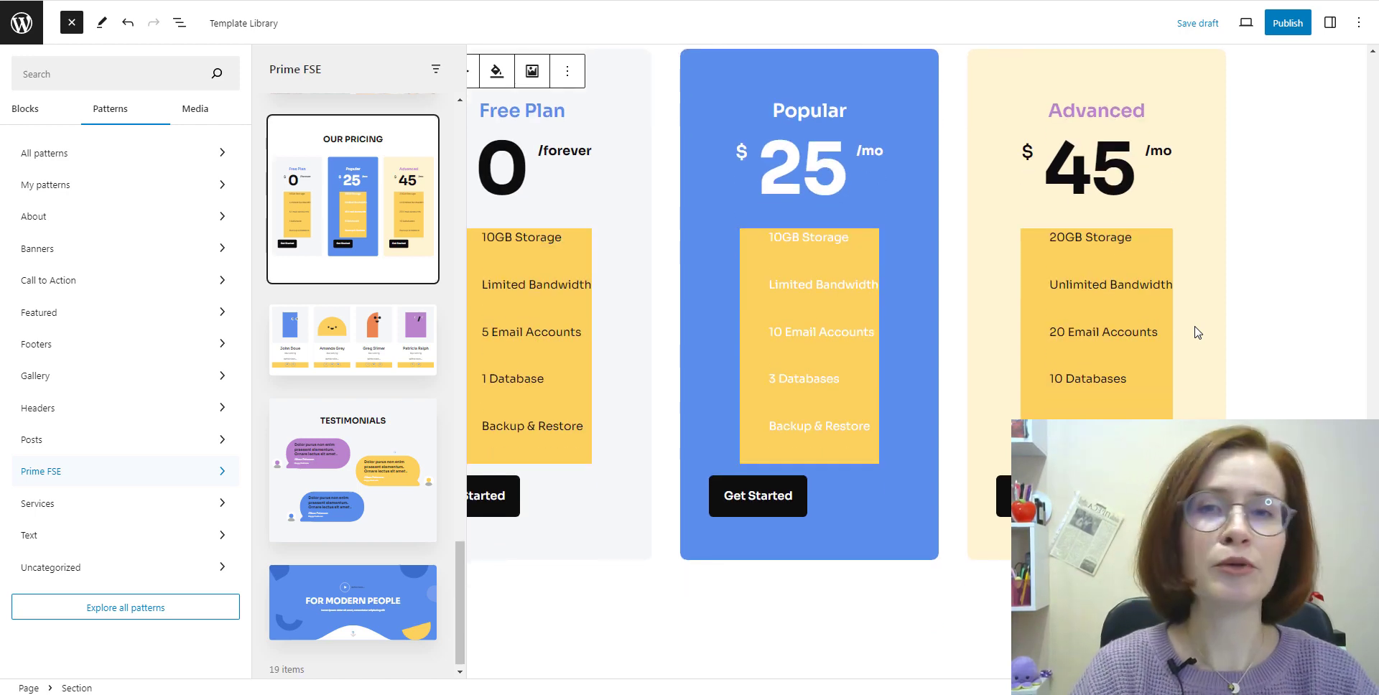
scroll(1194, 336, down, 2)
scroll(1195, 336, down, 2)
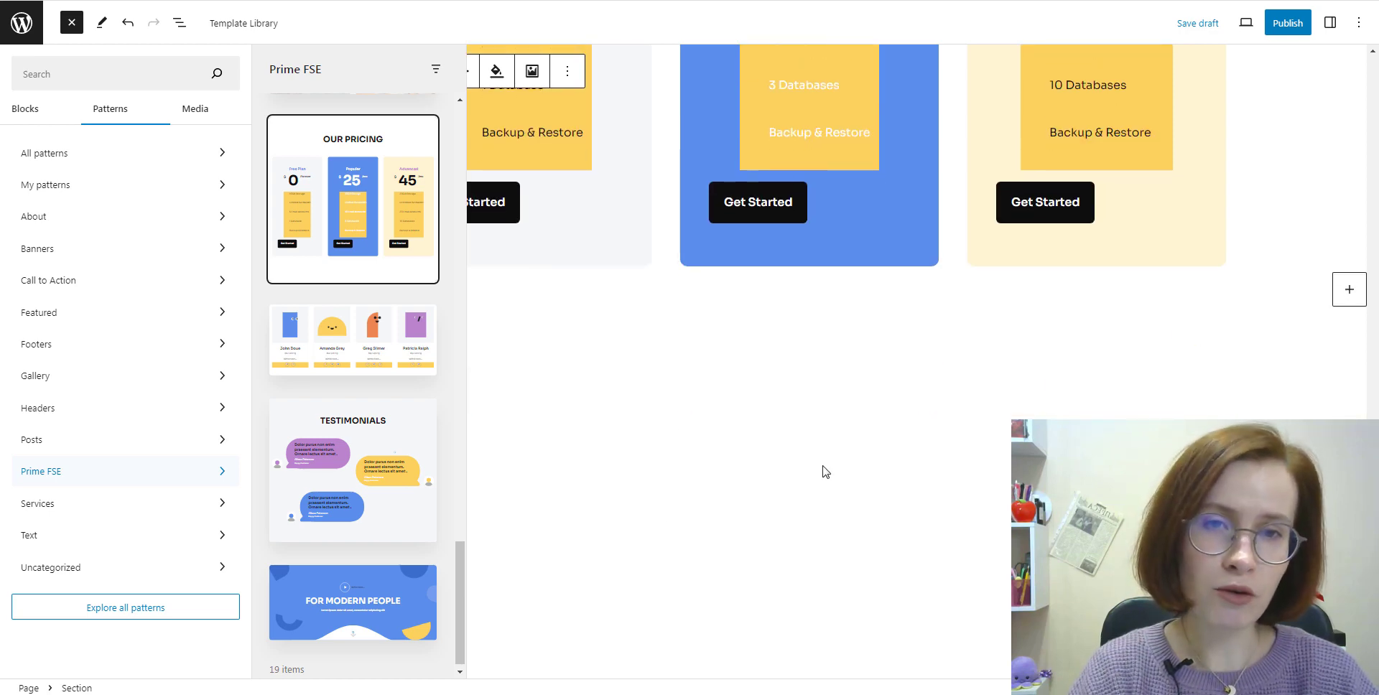
click(353, 618)
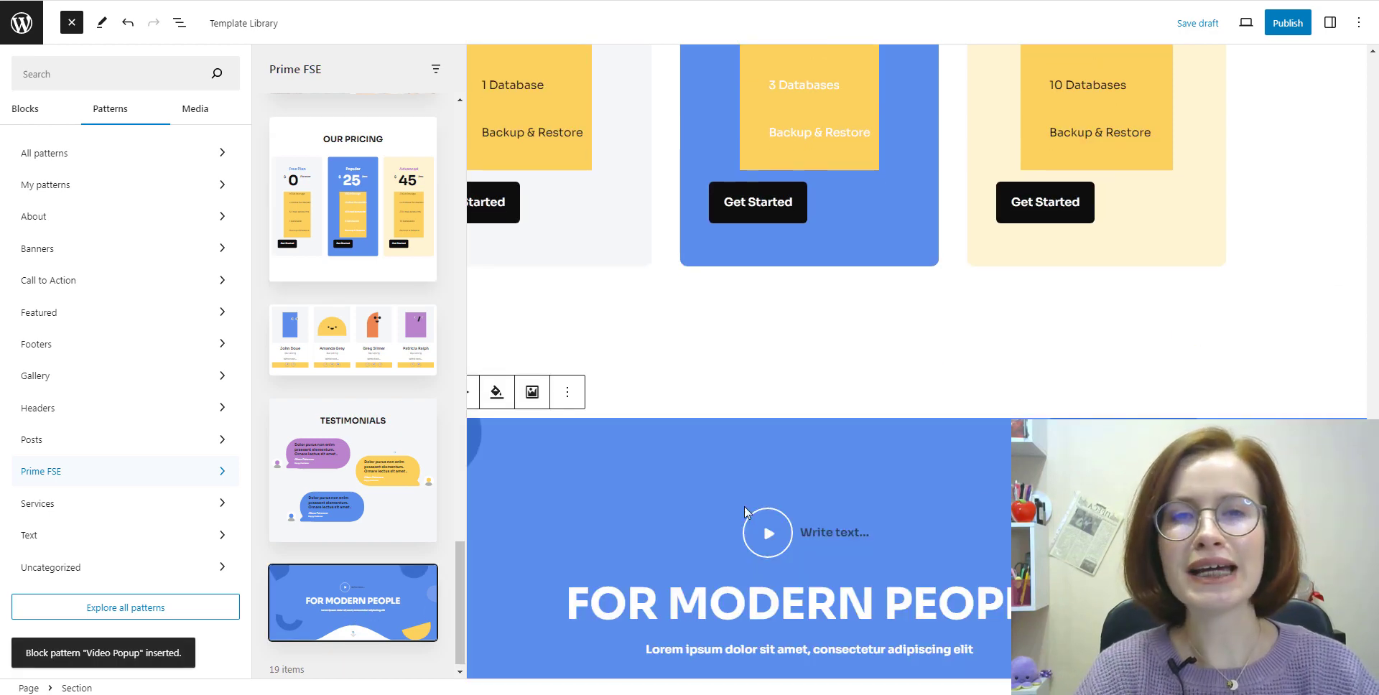
scroll(929, 507, down, 3)
scroll(1192, 467, down, 2)
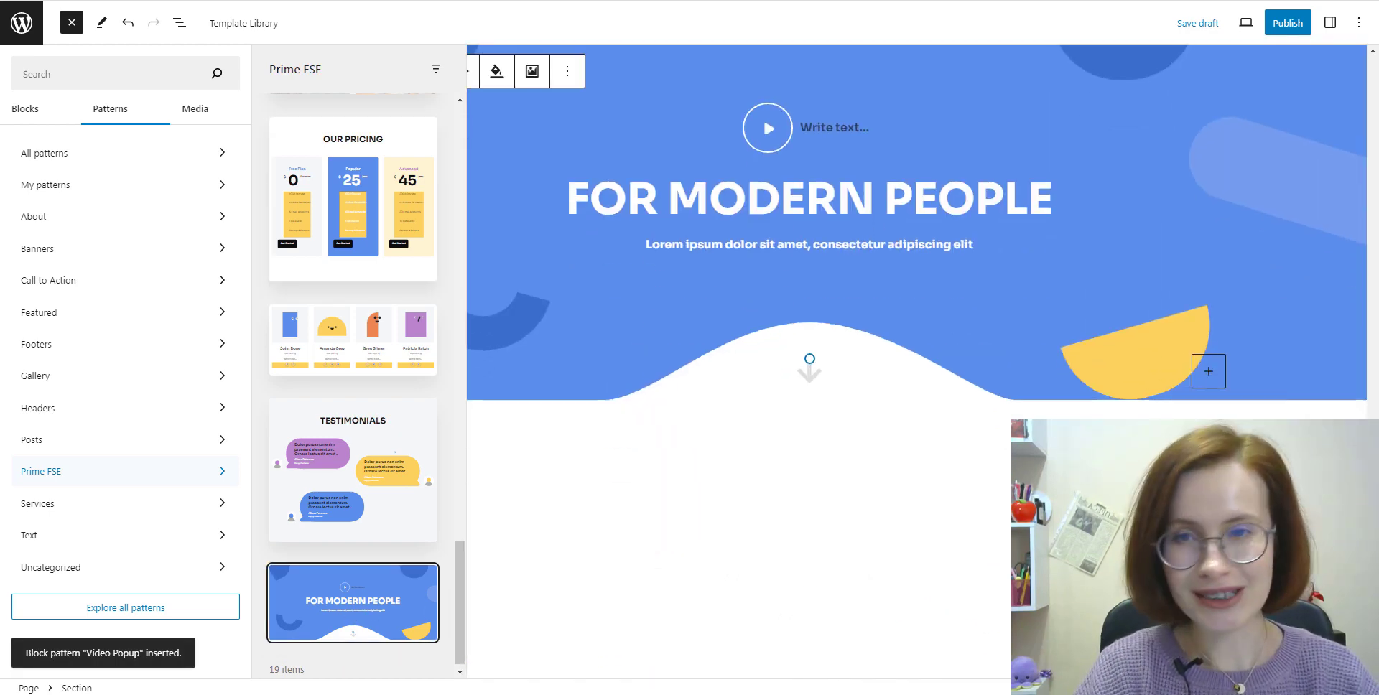
scroll(915, 359, up, 15)
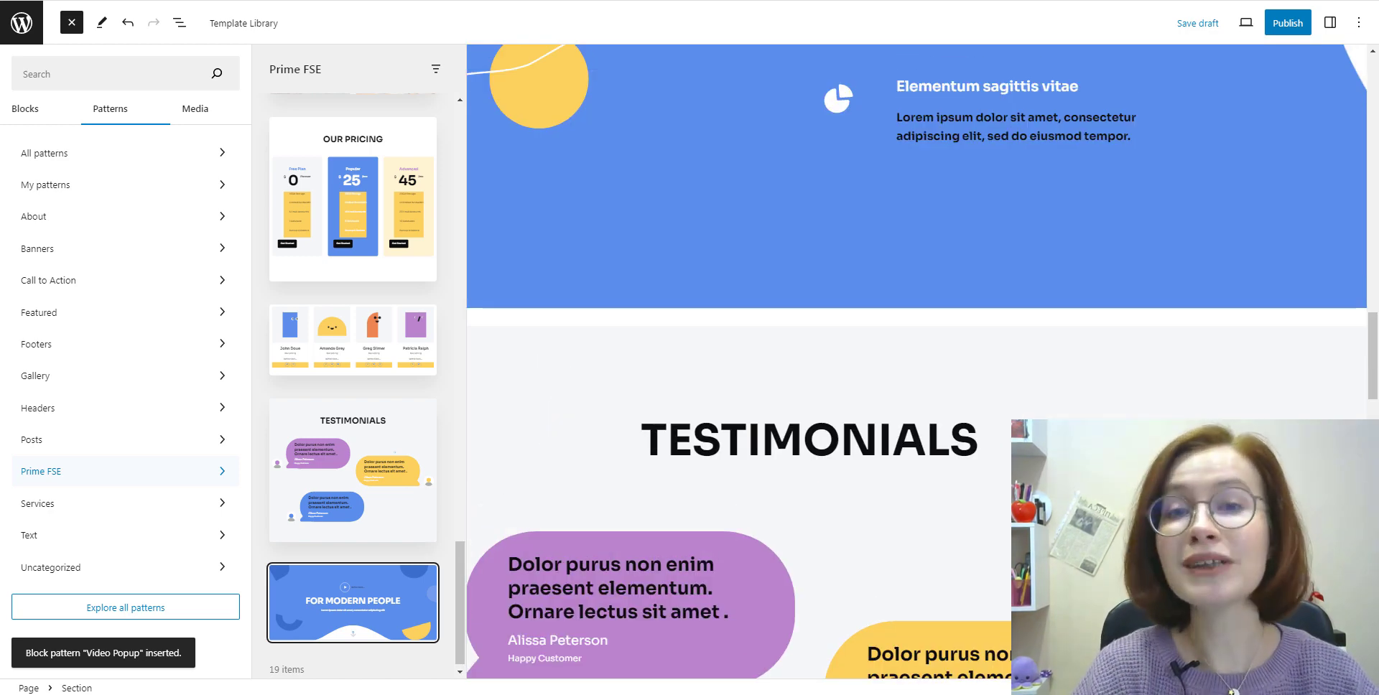
key(Escape)
scroll(964, 394, up, 20)
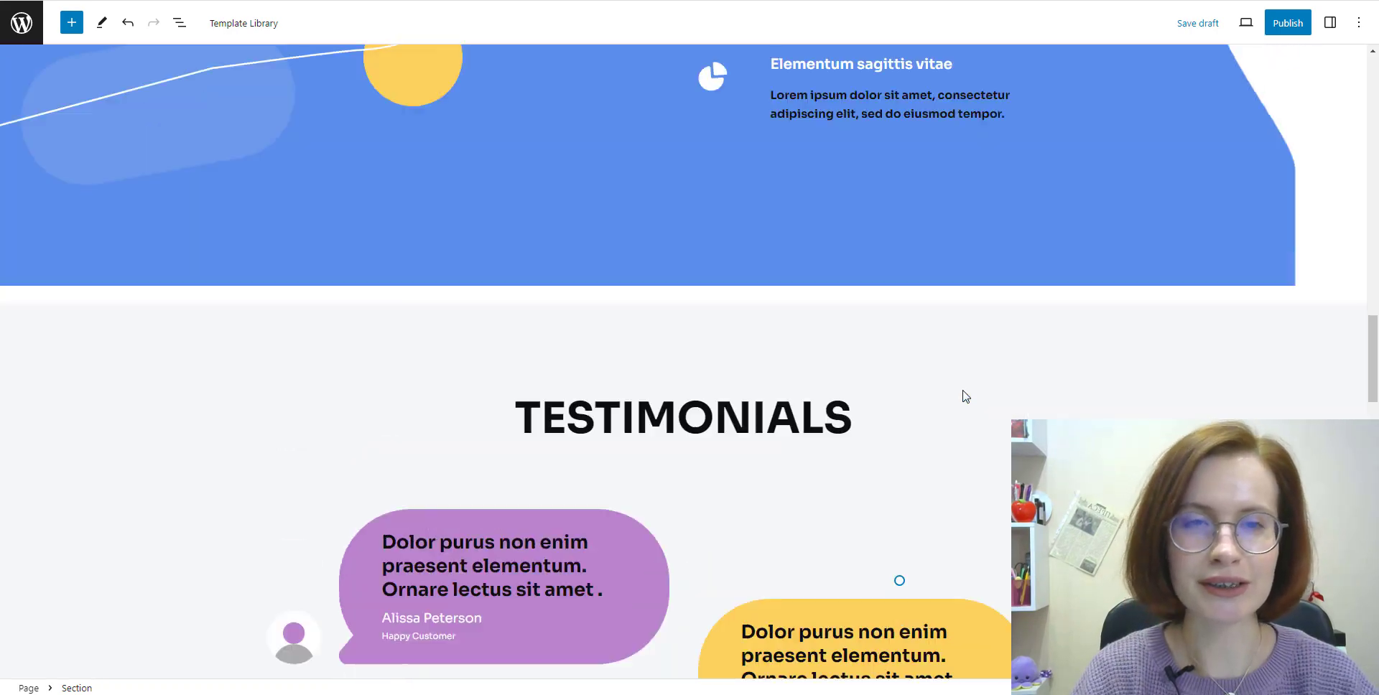
scroll(1222, 381, down, 12)
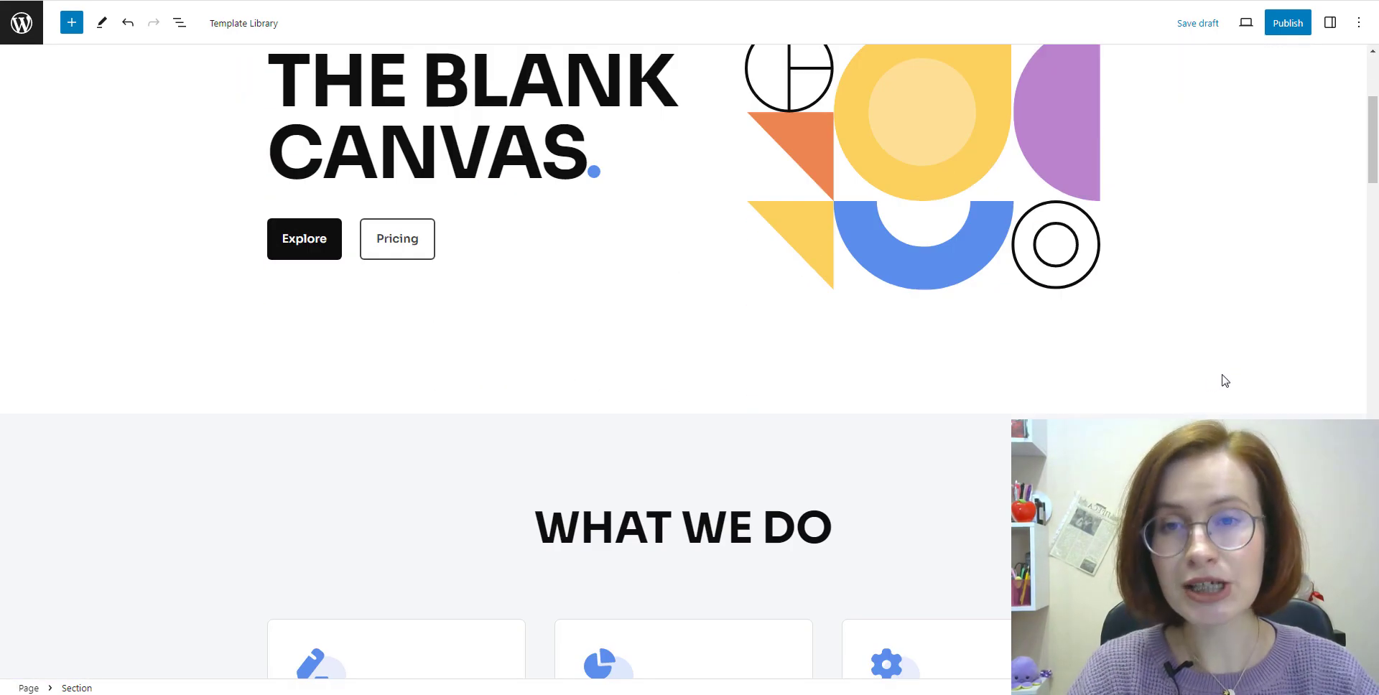
scroll(1225, 380, down, 20)
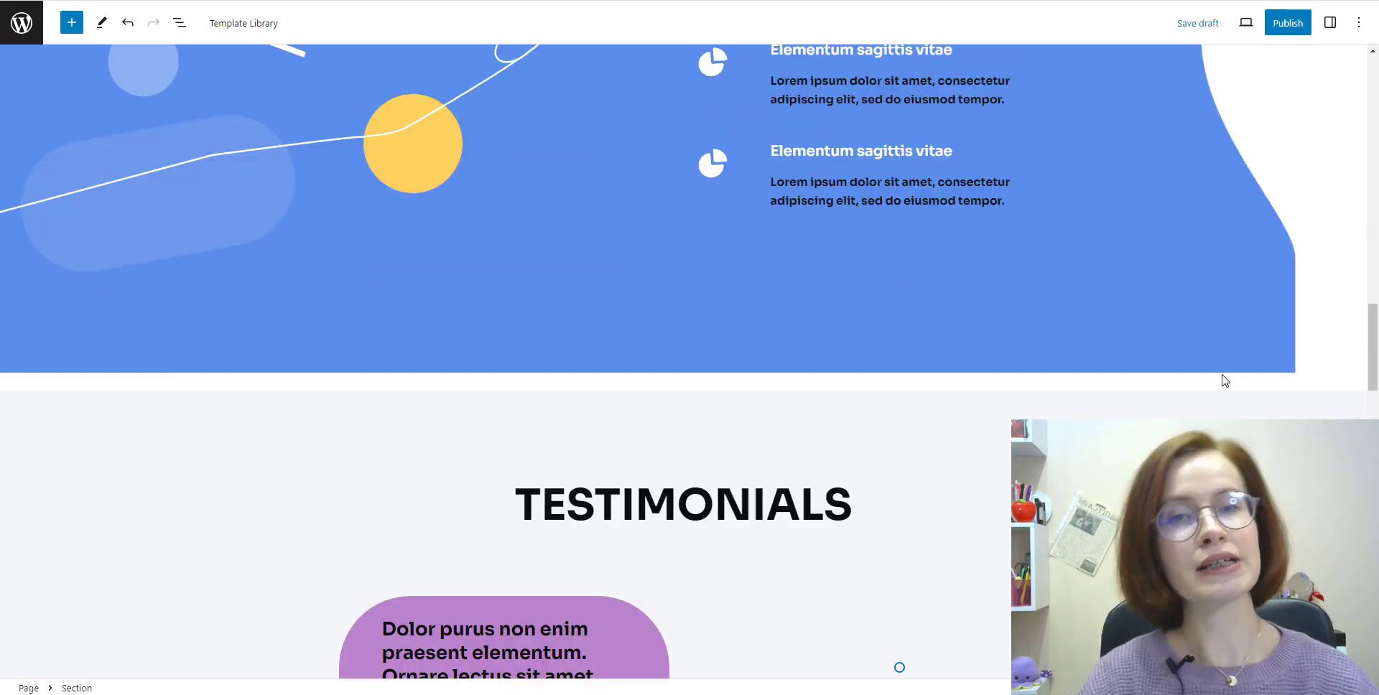
scroll(1225, 381, down, 14)
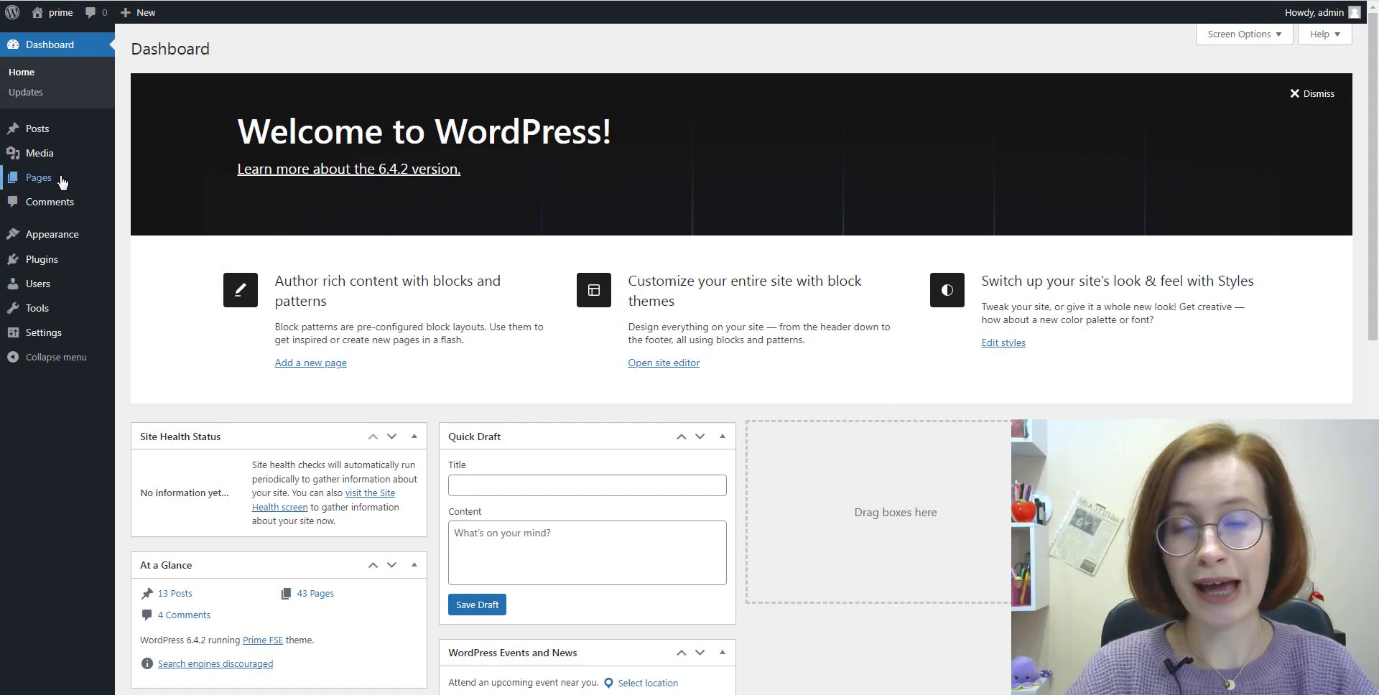
Start a new page with Pages > Add New Page in the admin sidebar.
mouse_move(39, 185)
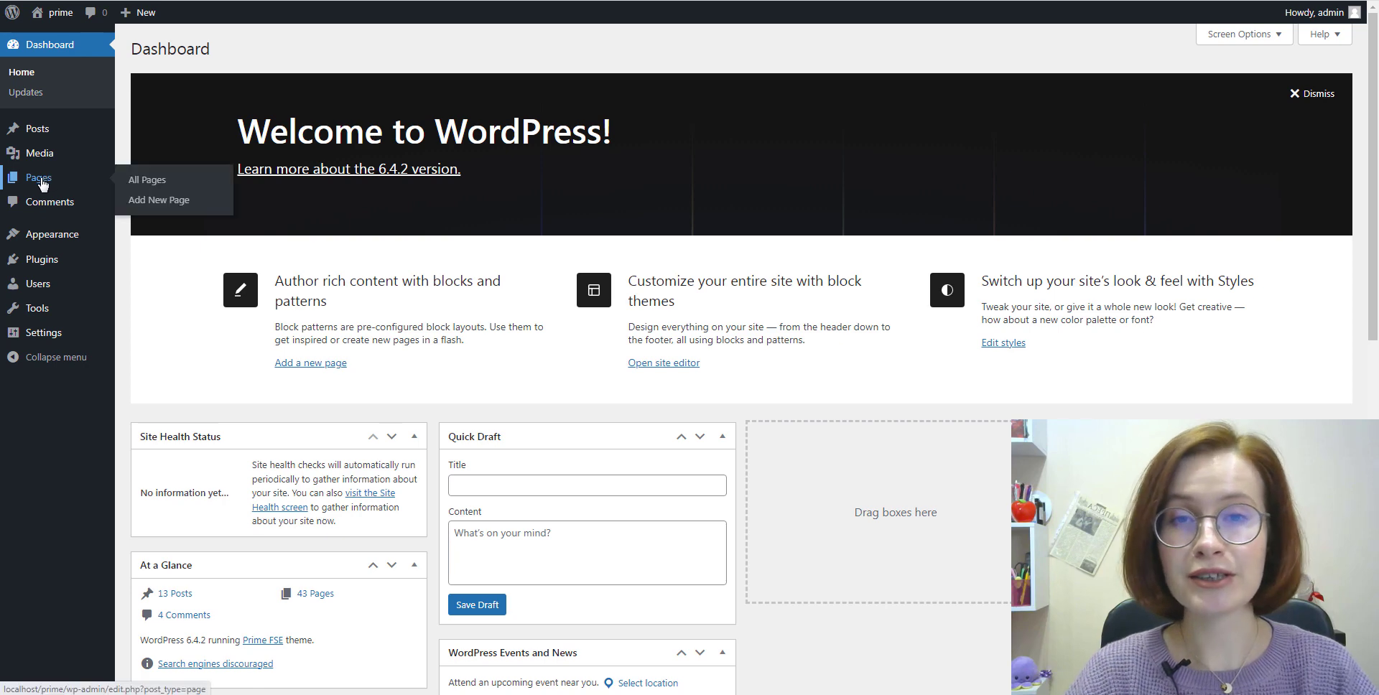
click(150, 207)
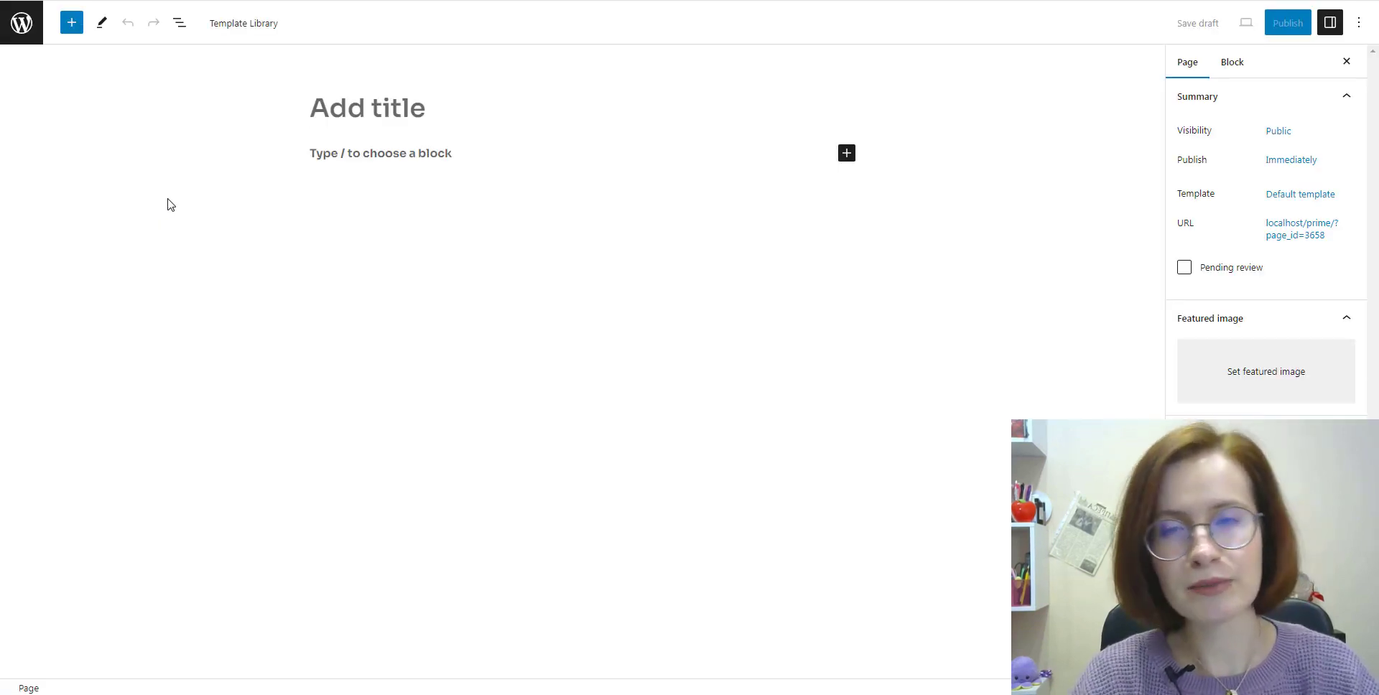
Paste 'Patterns' in as the new page's title.
right_click(342, 106)
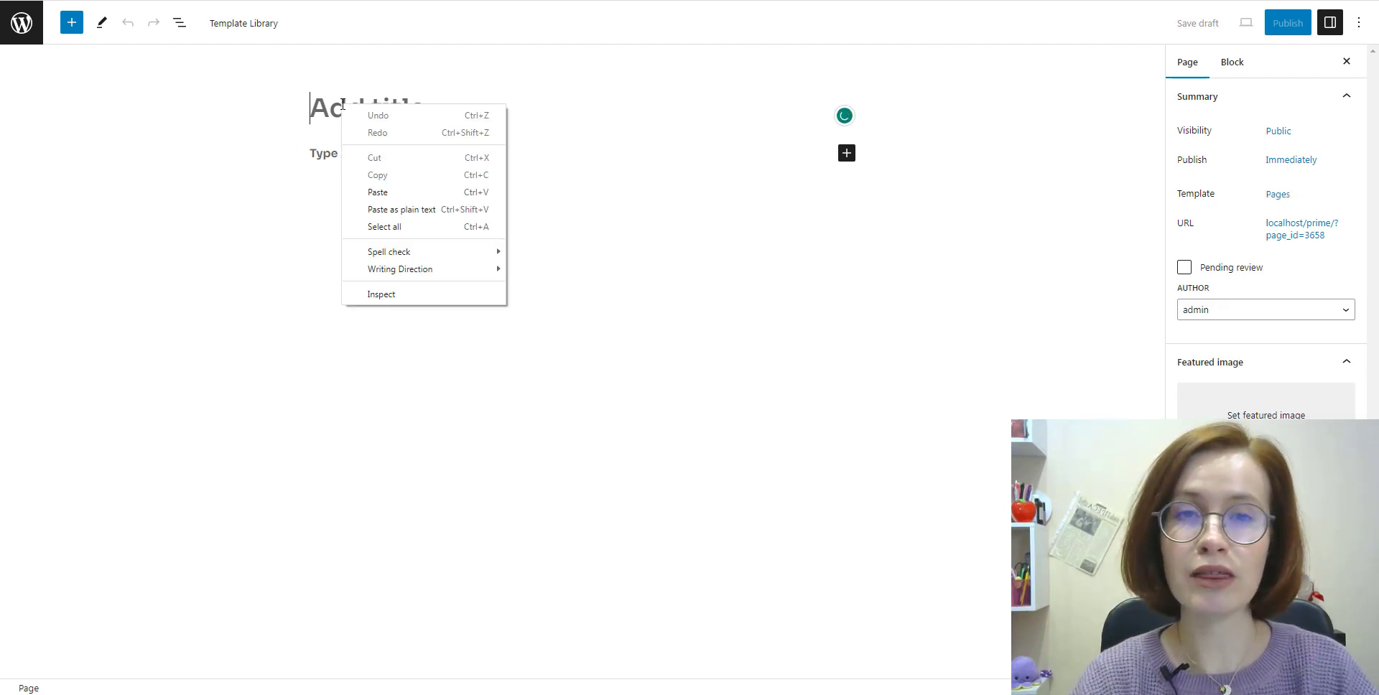
click(371, 190)
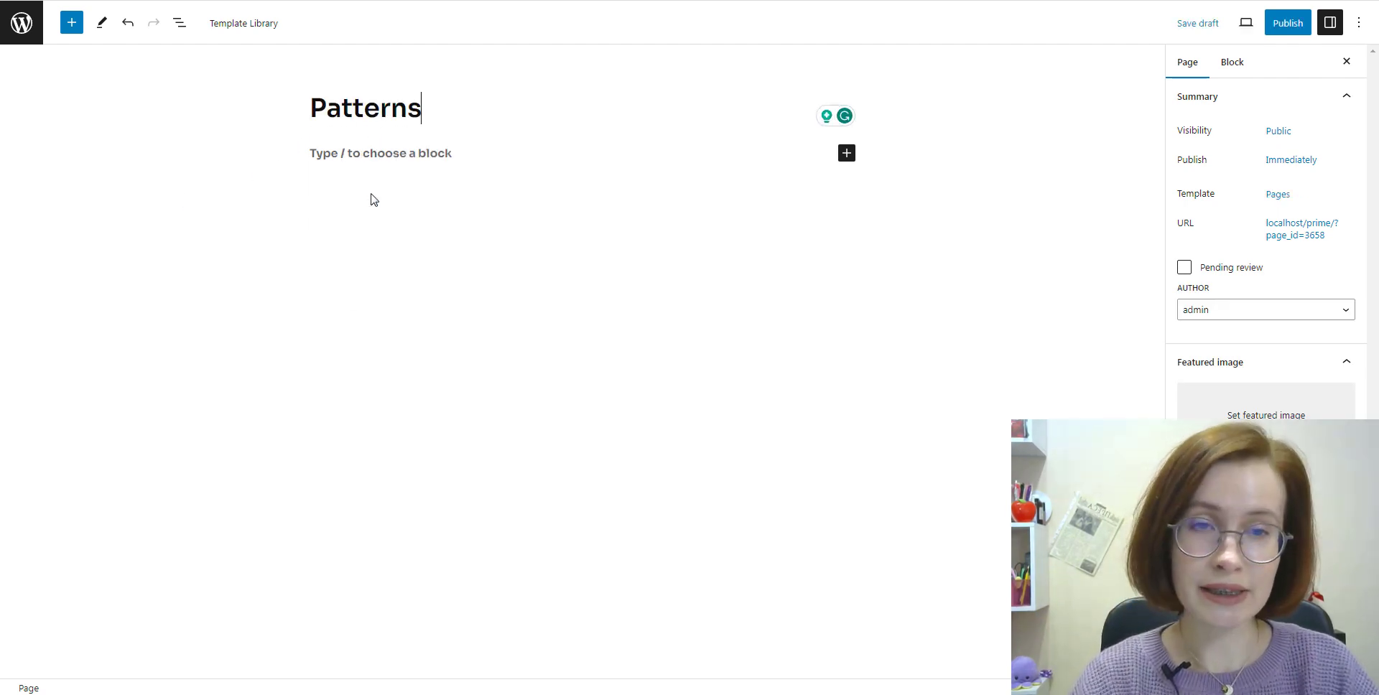
Browse the inserter's pattern categories (All, My patterns, Banners) and settle on Prime FSE.
click(72, 23)
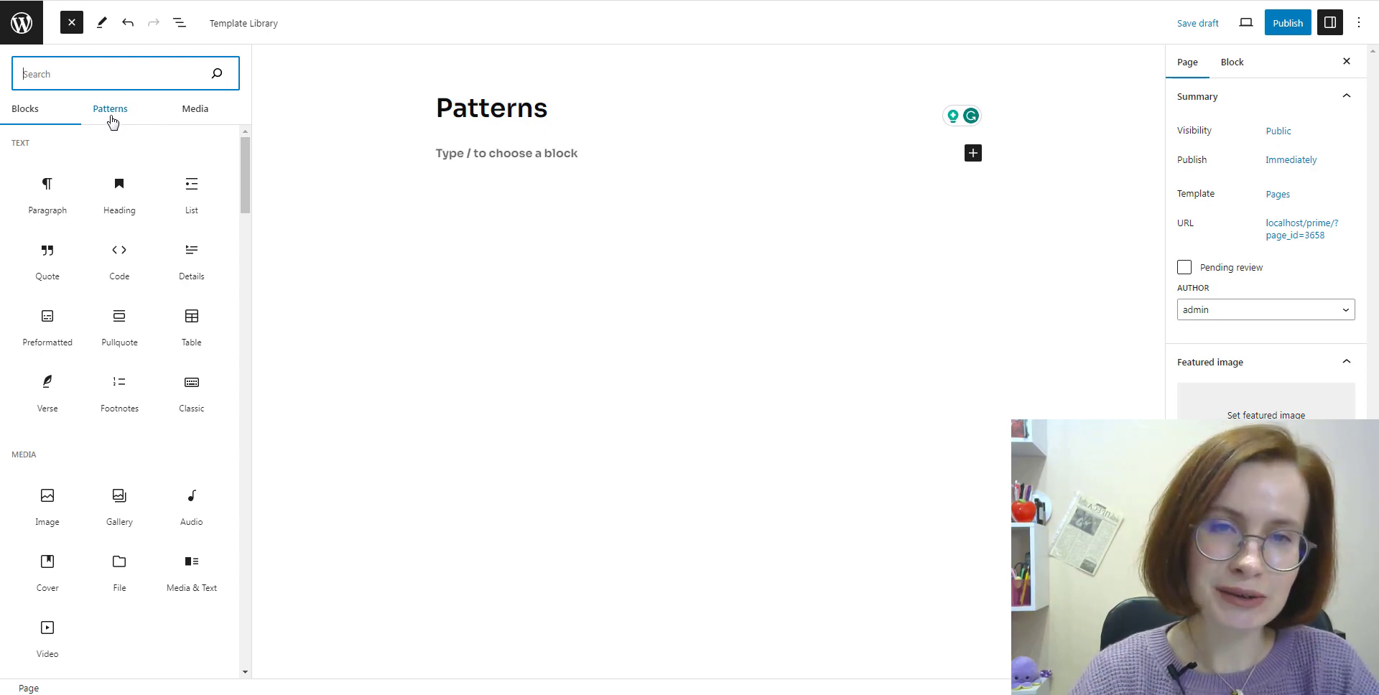
click(111, 109)
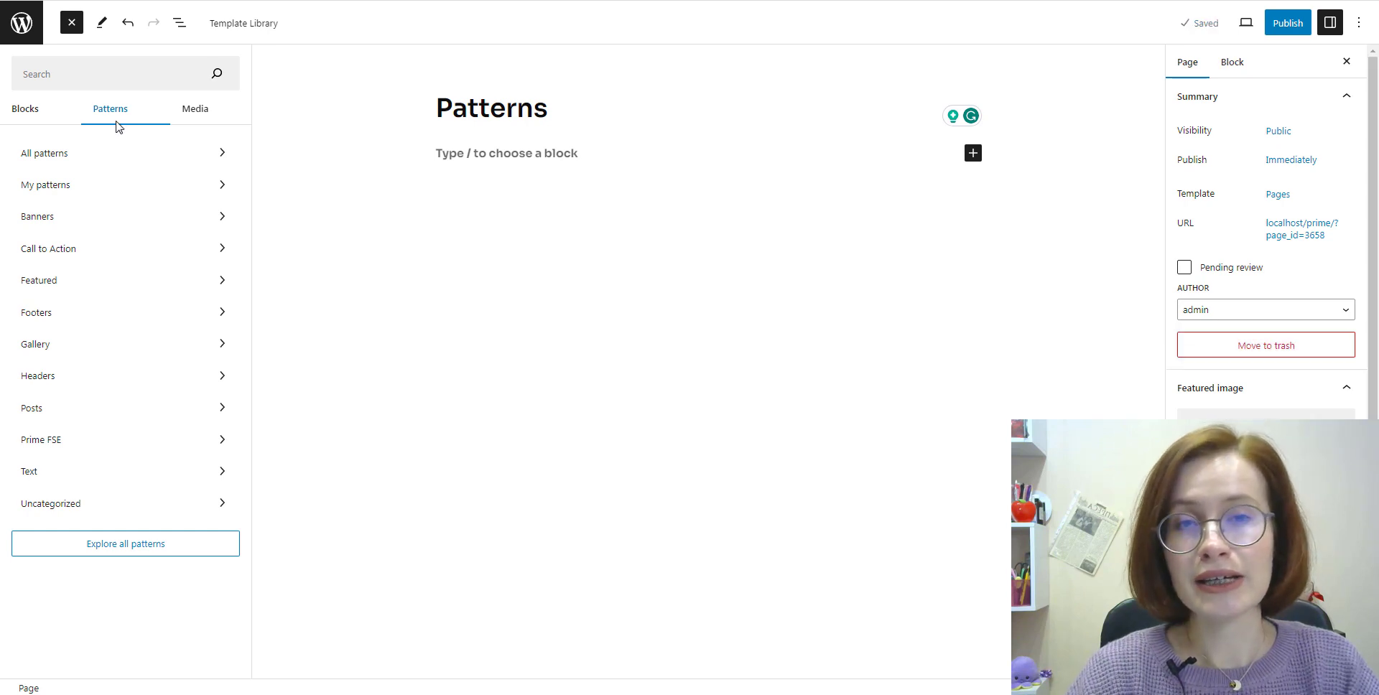
click(220, 158)
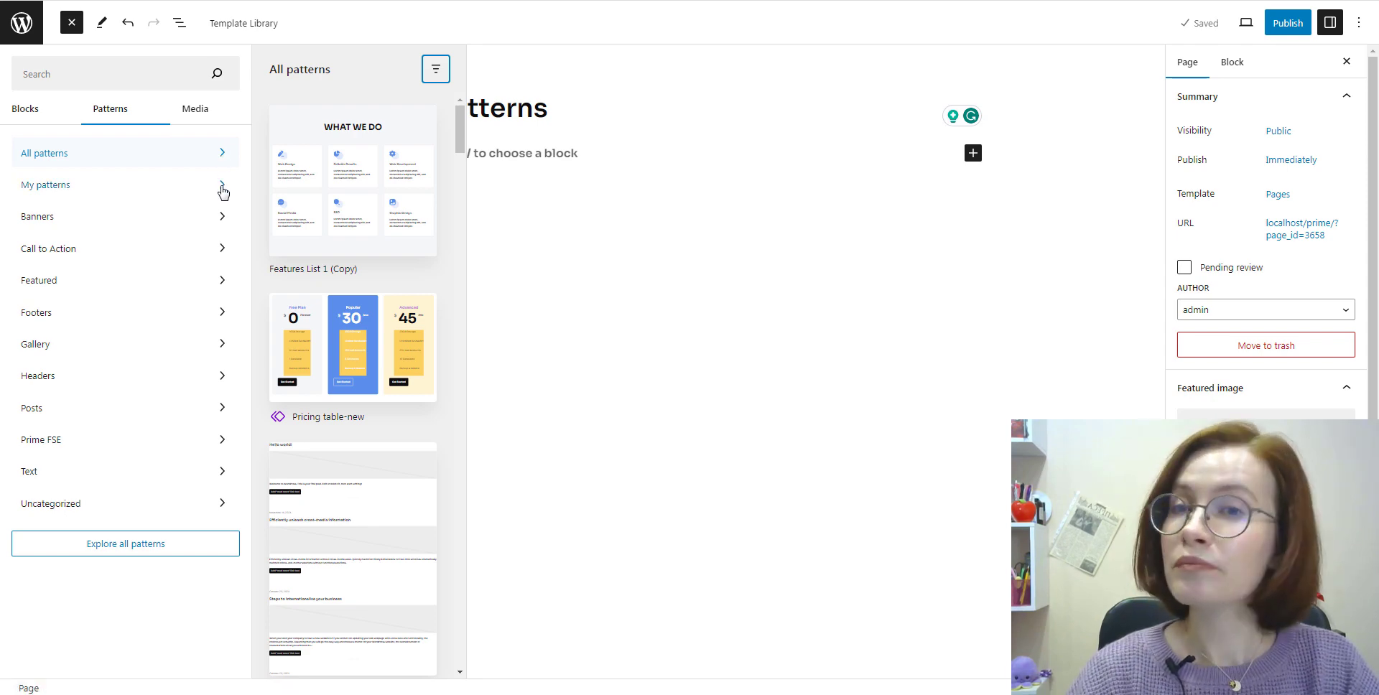
click(222, 186)
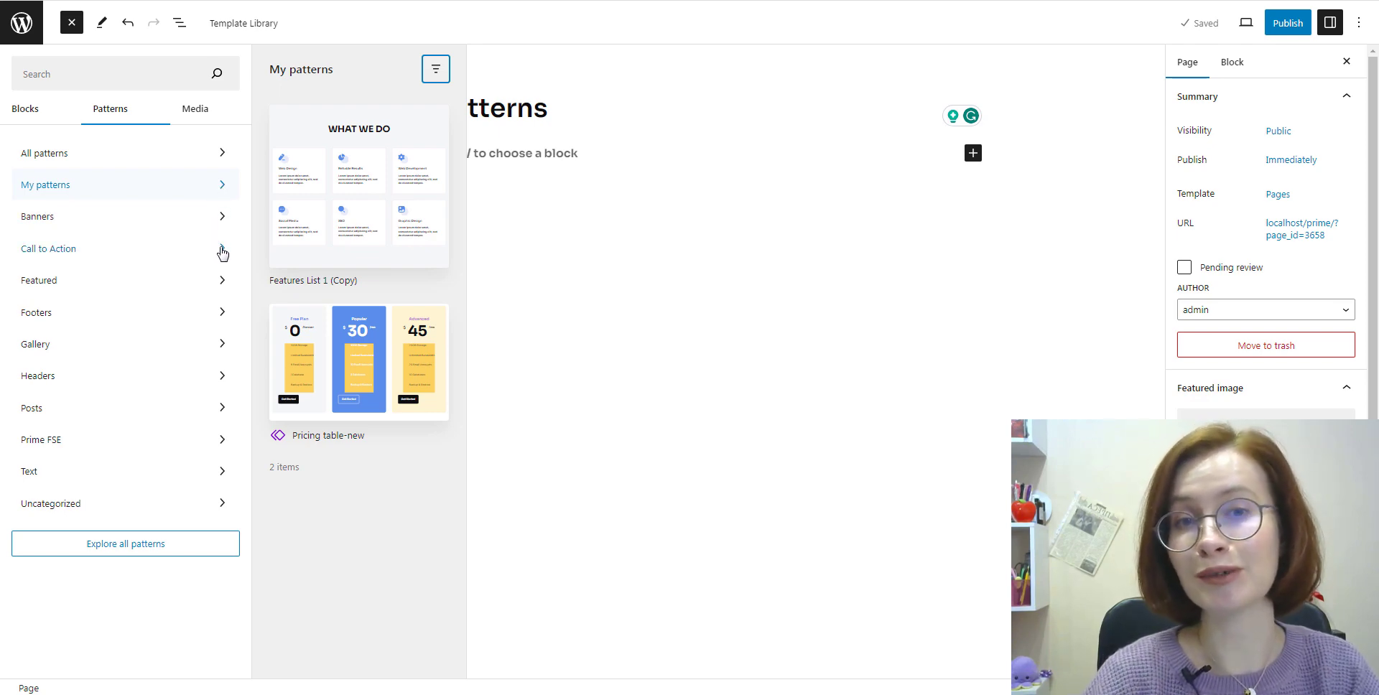
click(225, 222)
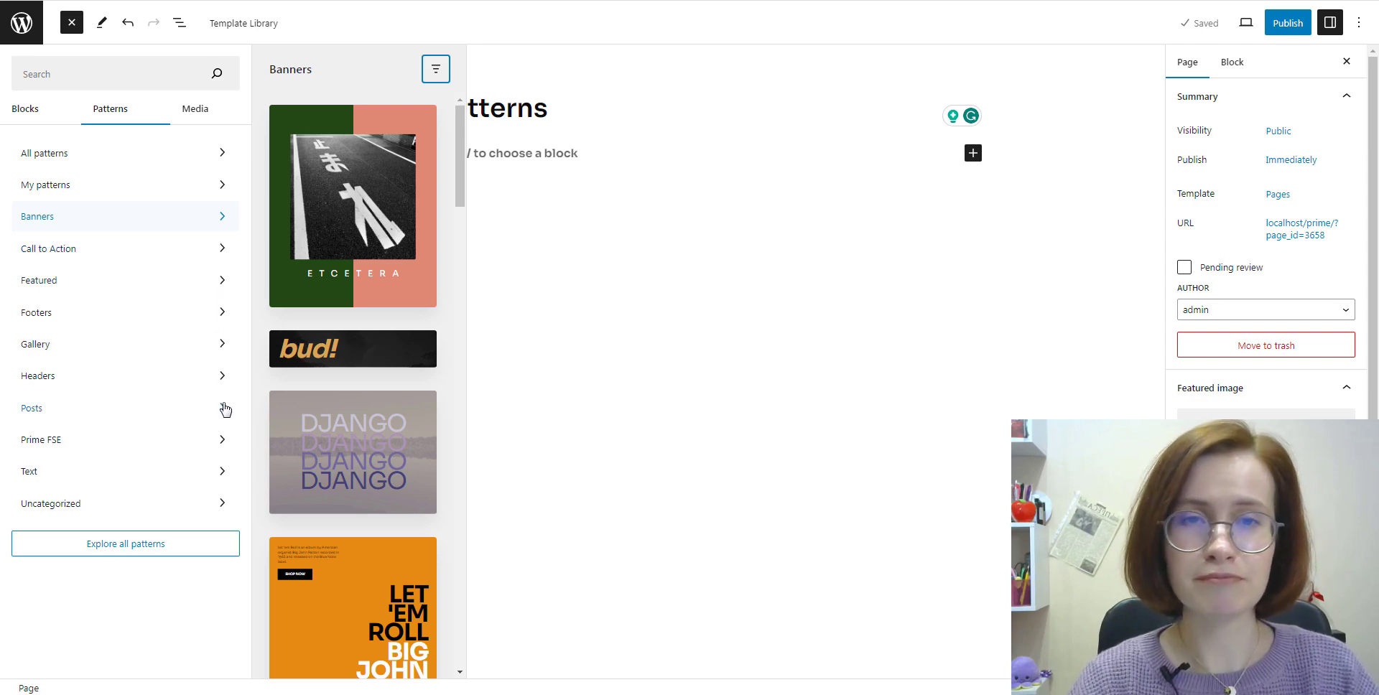
click(224, 445)
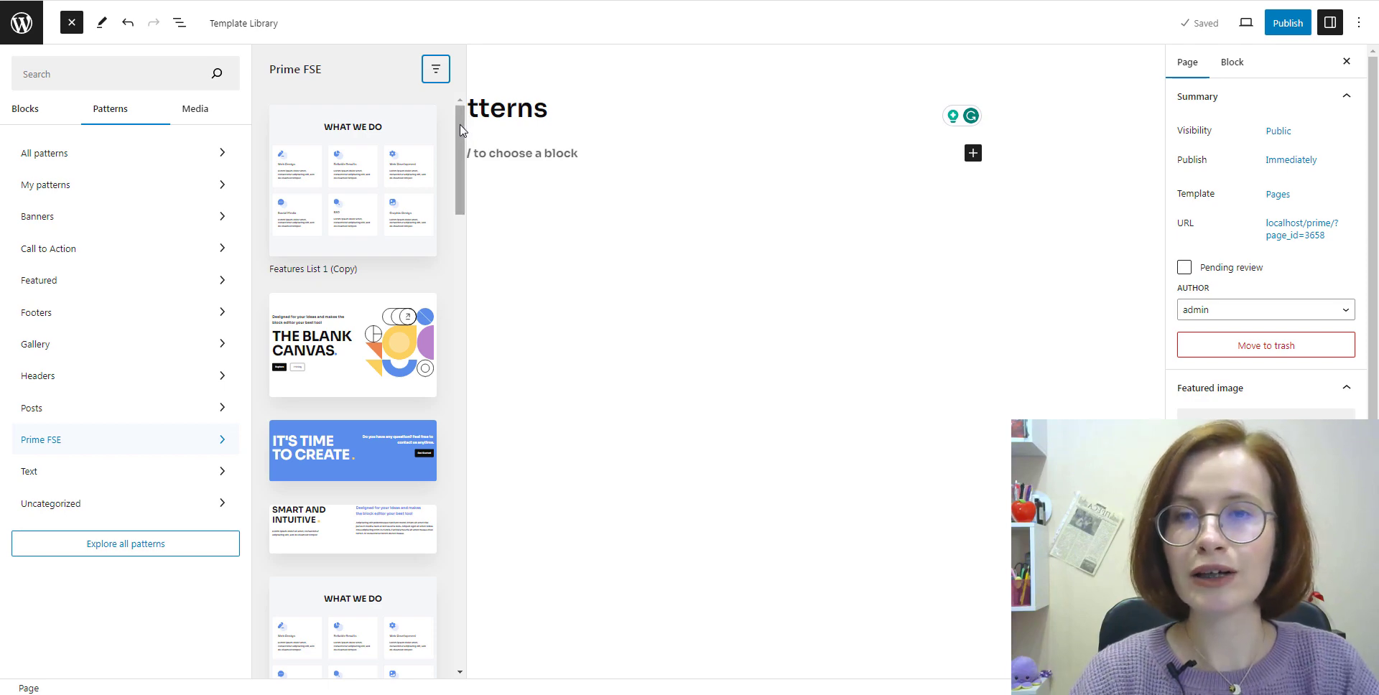
drag(458, 149, 455, 308)
scroll(455, 308, down, 3)
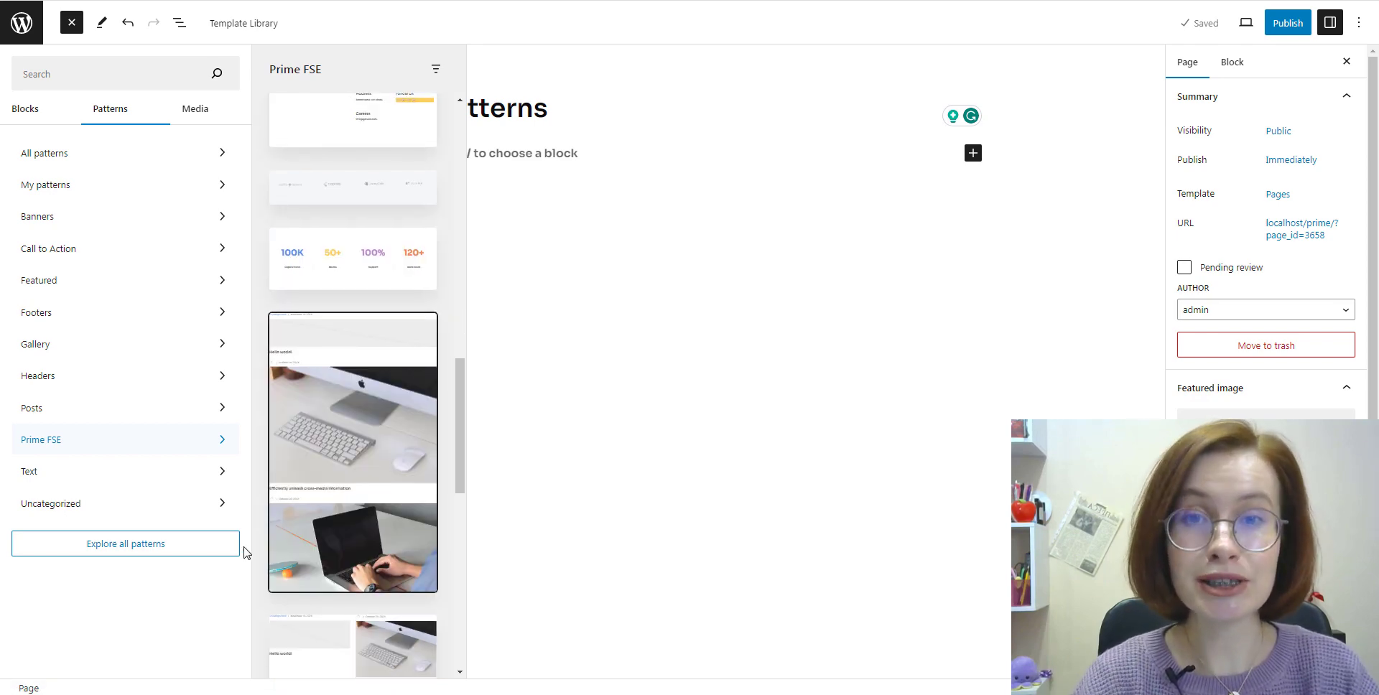
Open the full pattern browser and scroll through all 18 Prime FSE patterns.
click(118, 557)
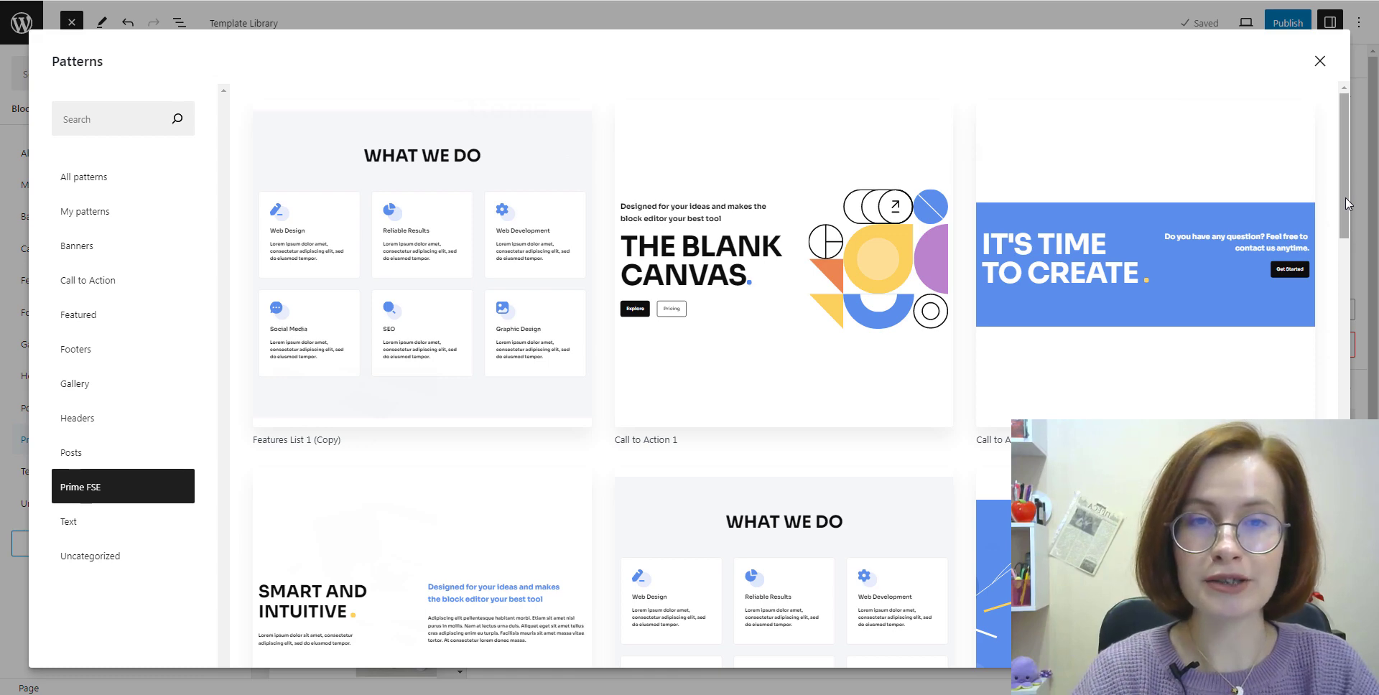
drag(1345, 199, 1350, 237)
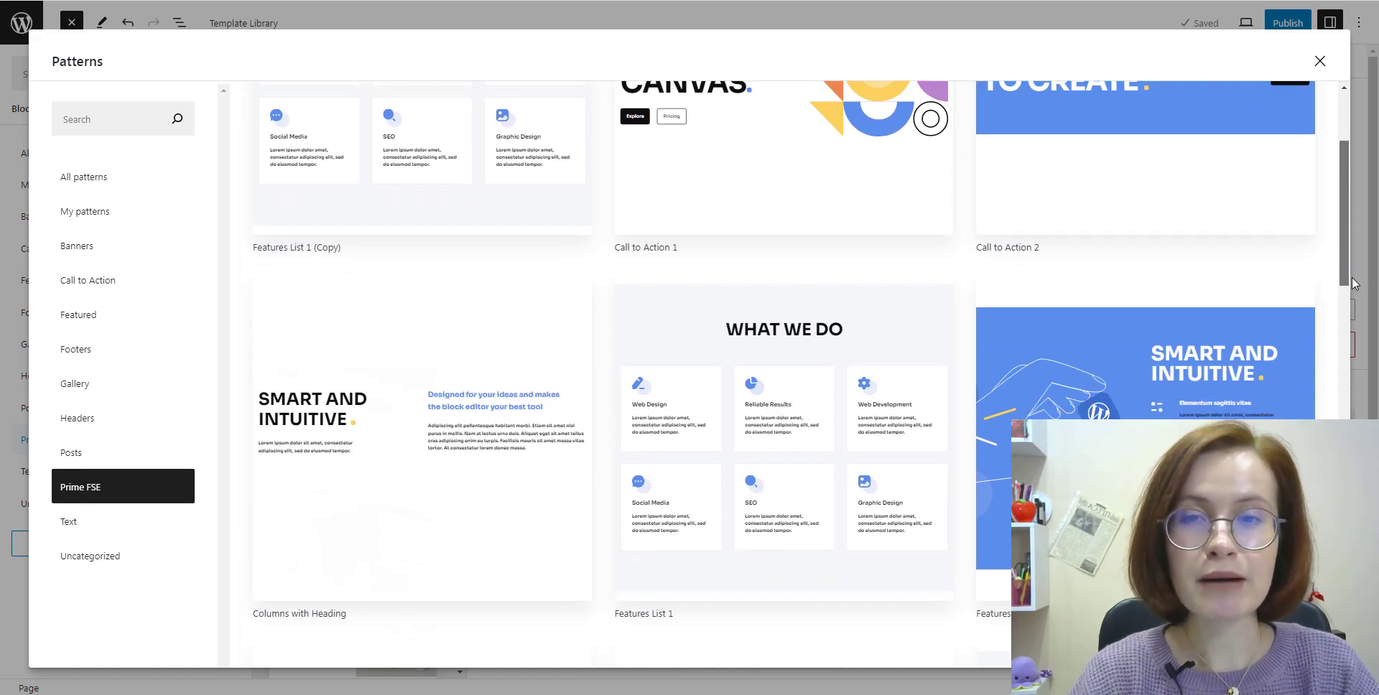
drag(1344, 287, 1344, 650)
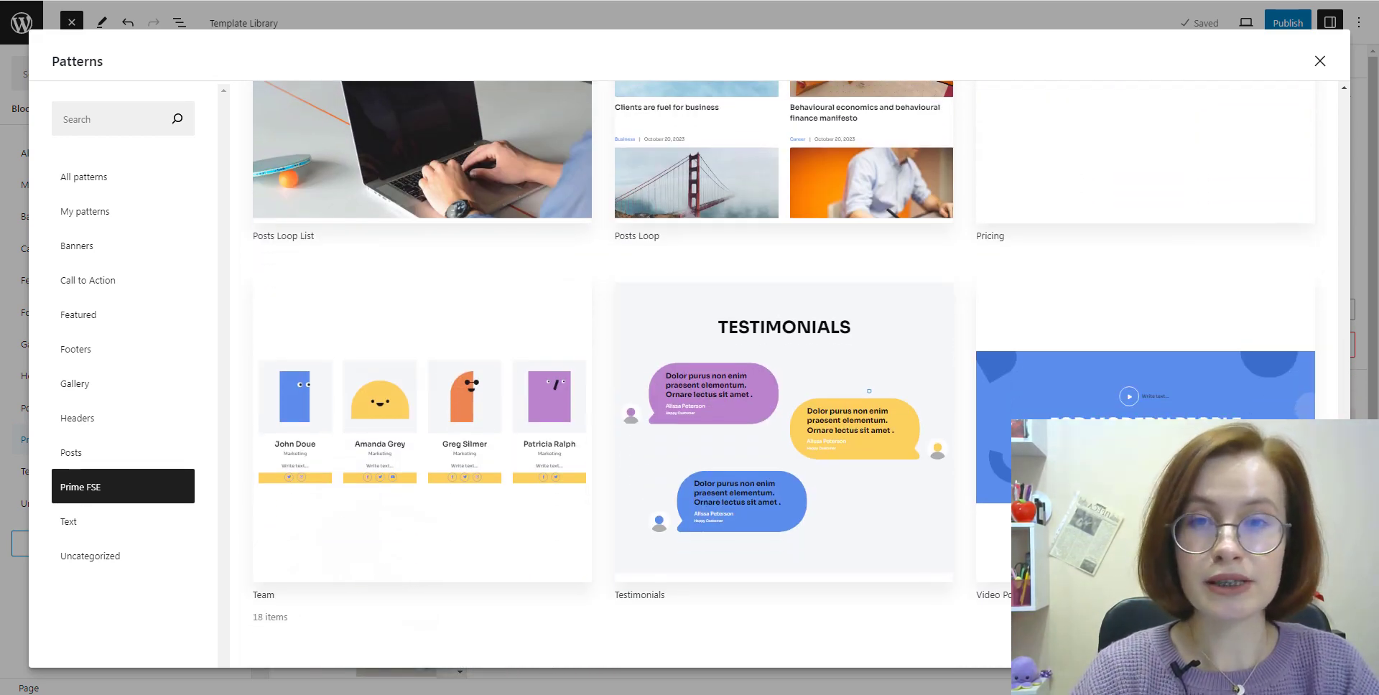
Insert the Testimonials pattern and expand its List View tree down to the Testimonial block.
click(829, 500)
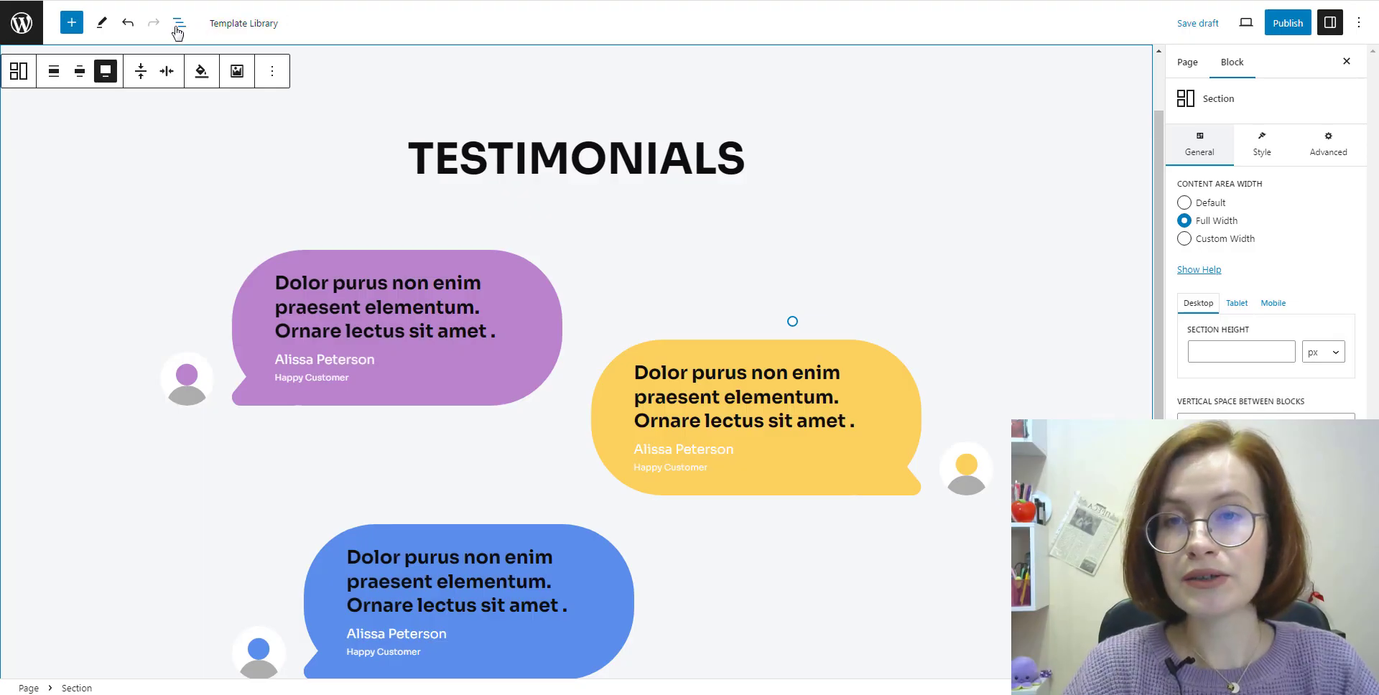
click(179, 23)
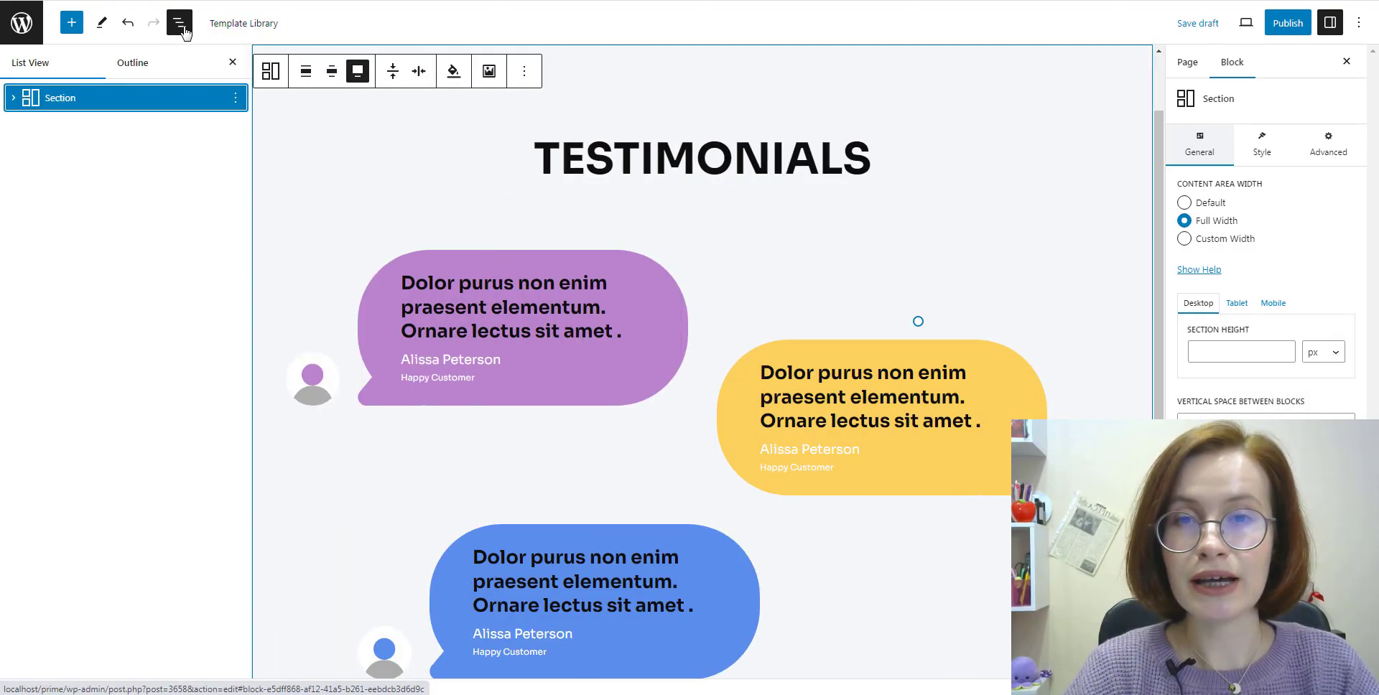
click(13, 98)
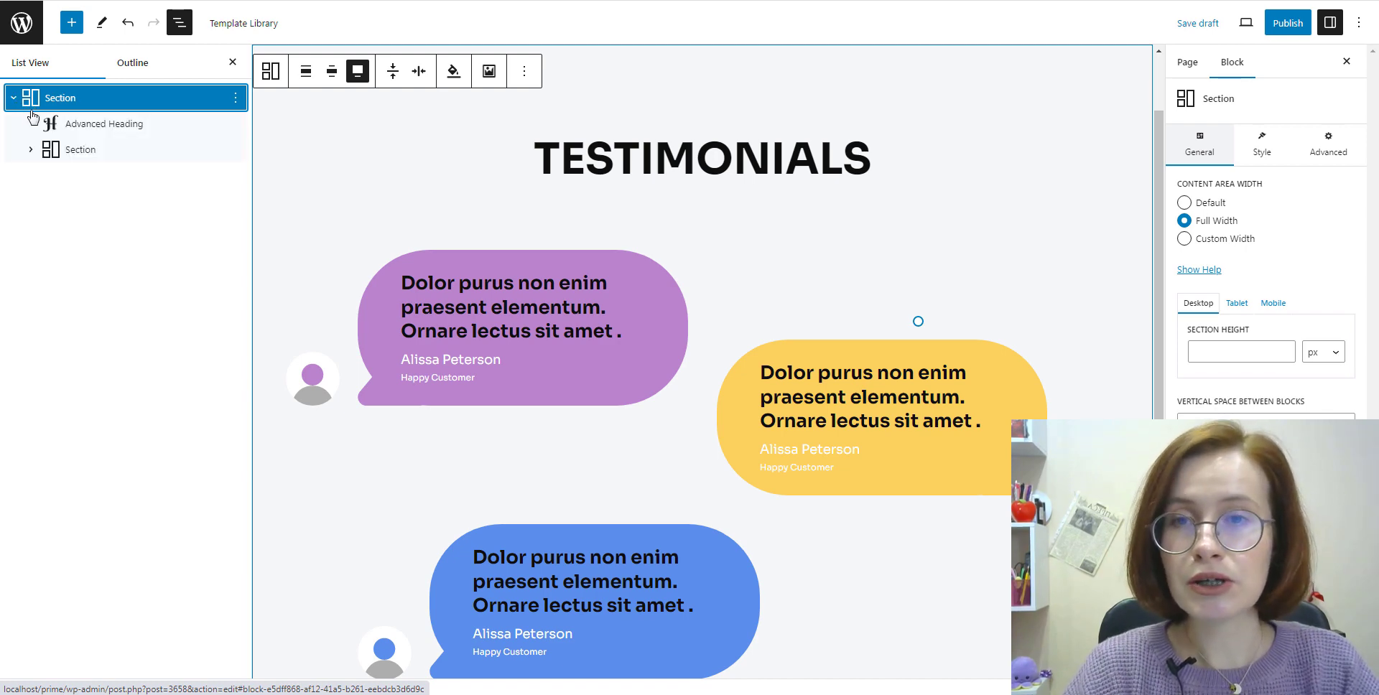
click(31, 151)
click(51, 176)
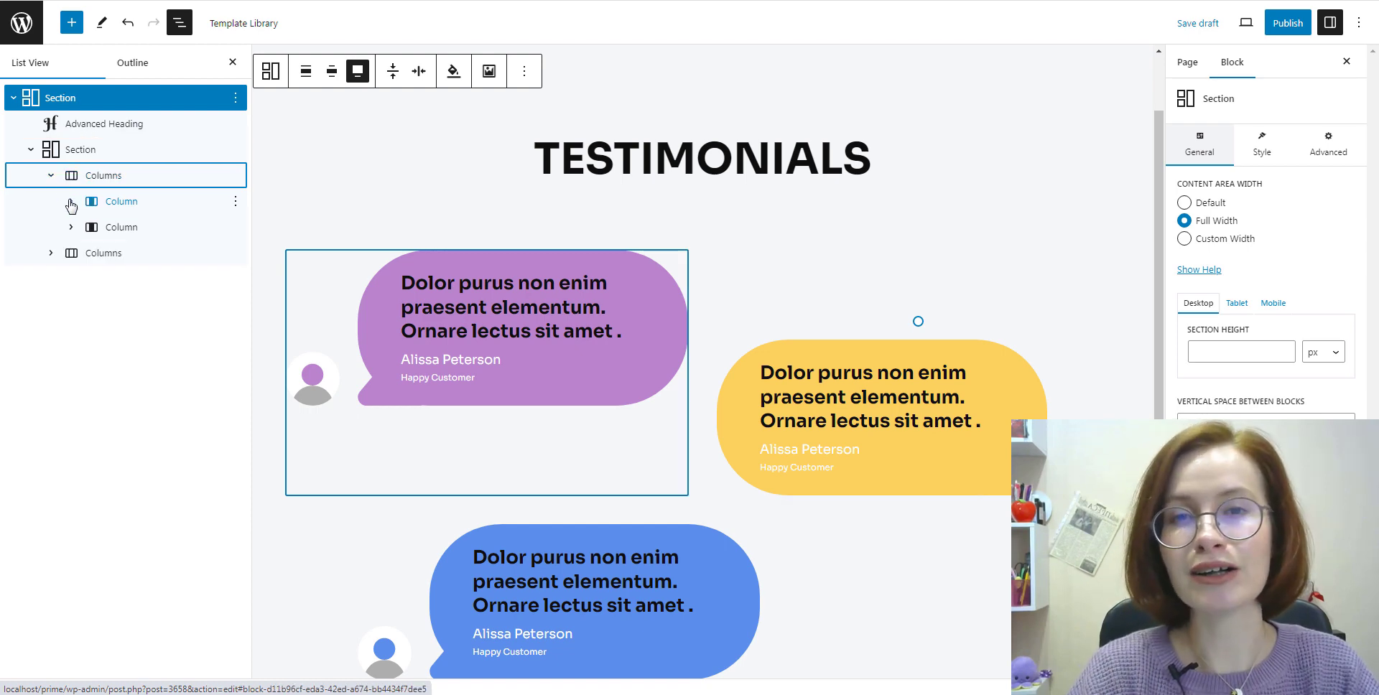
click(71, 201)
click(91, 227)
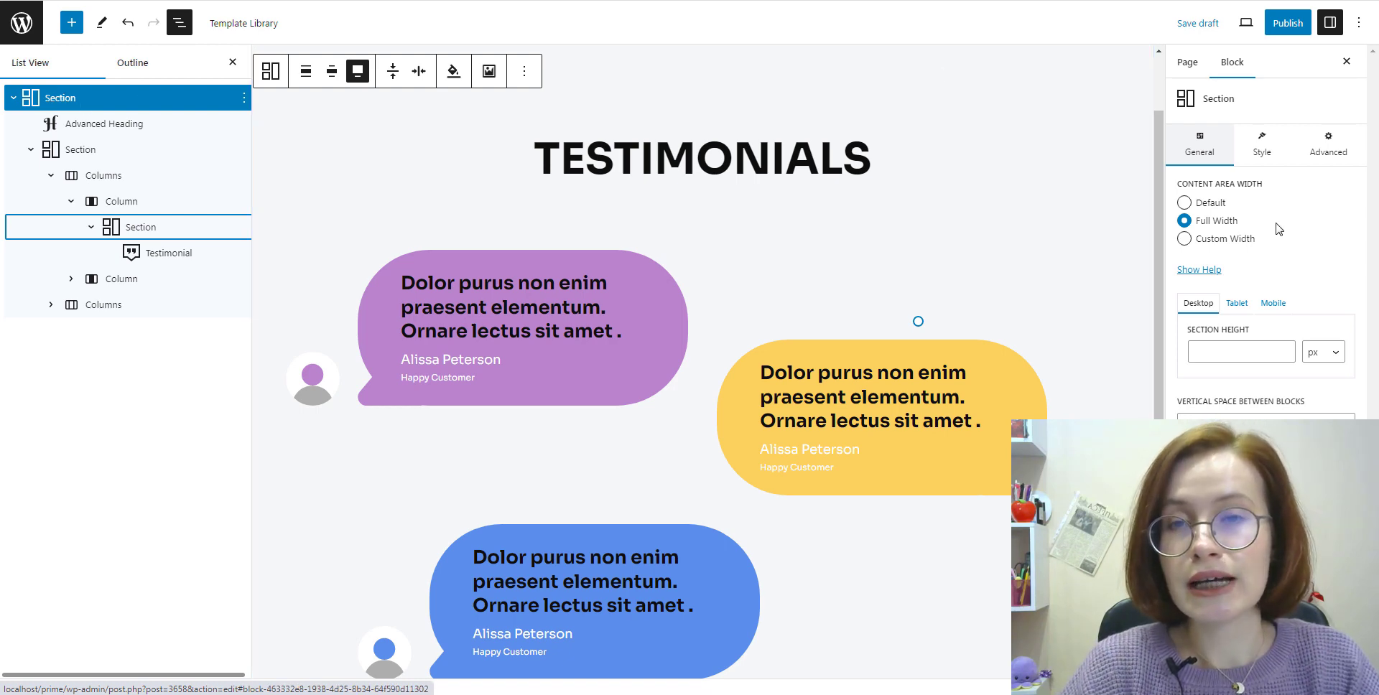
Give the Testimonials section a cream Color 11 (#FFF4D4) background and close List View.
click(1262, 148)
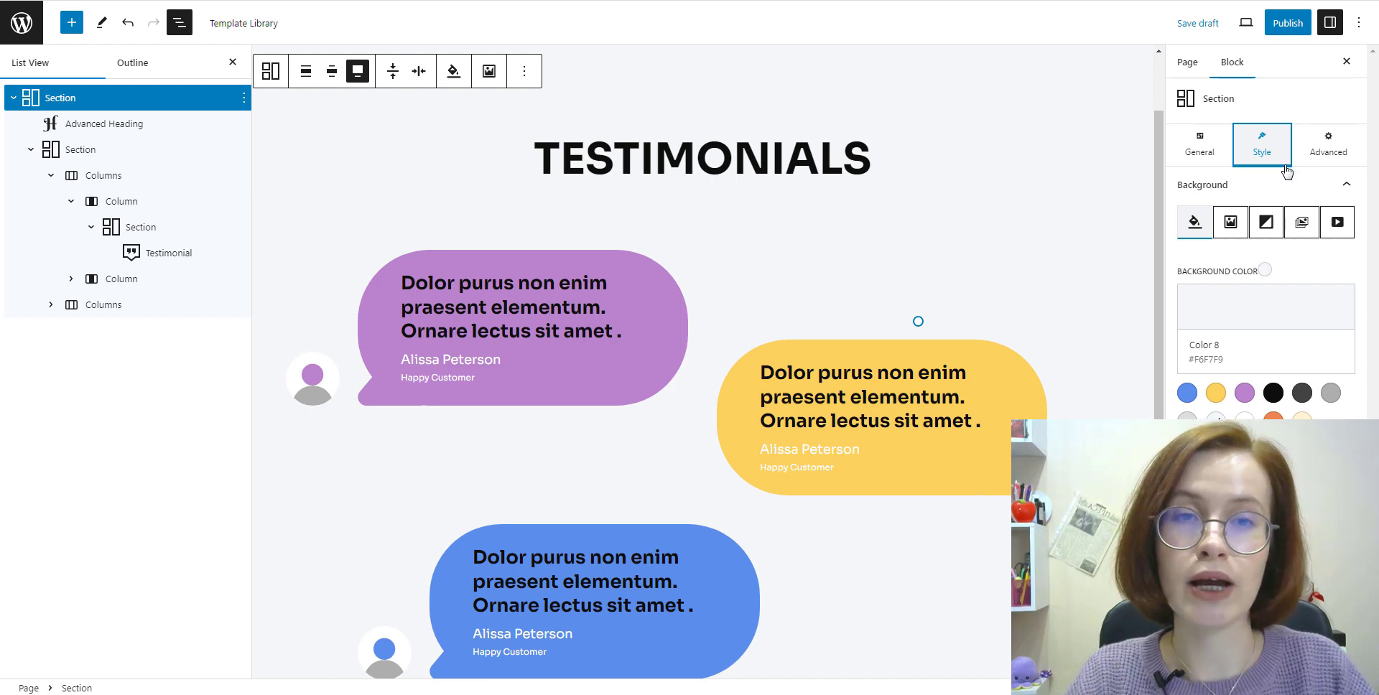
click(1323, 168)
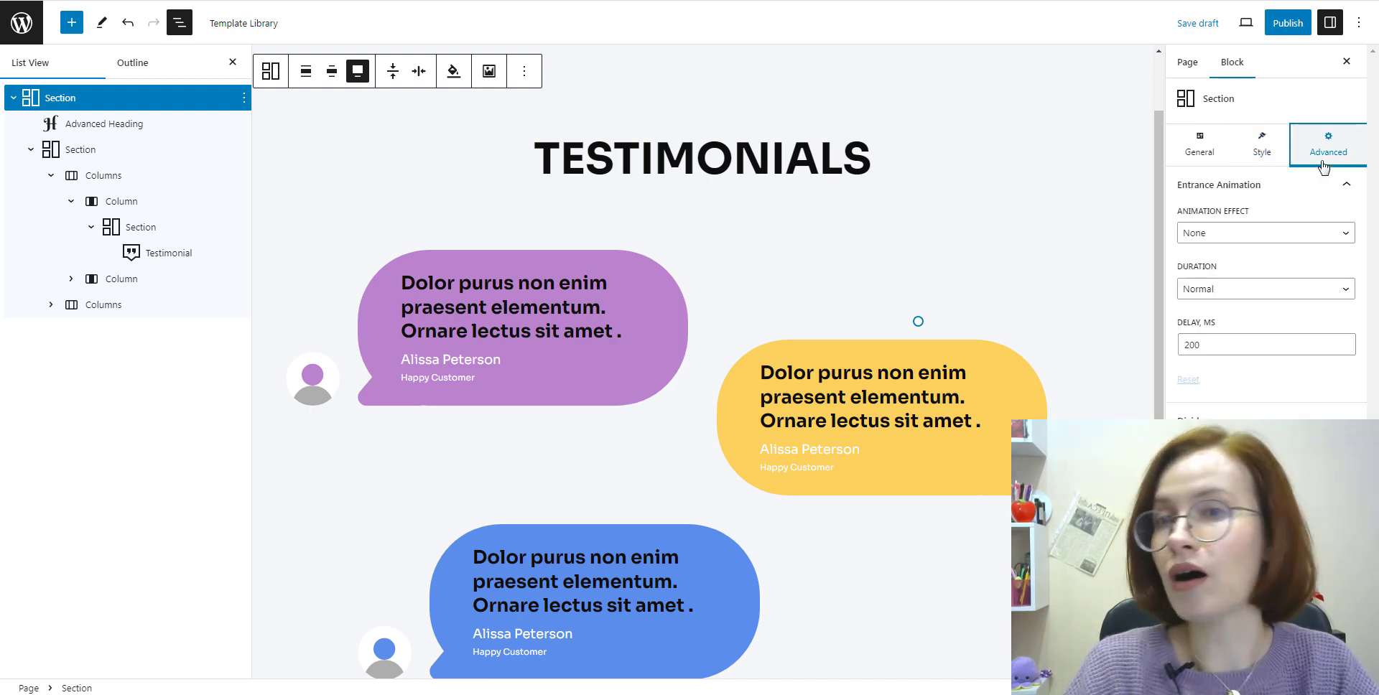
click(1261, 167)
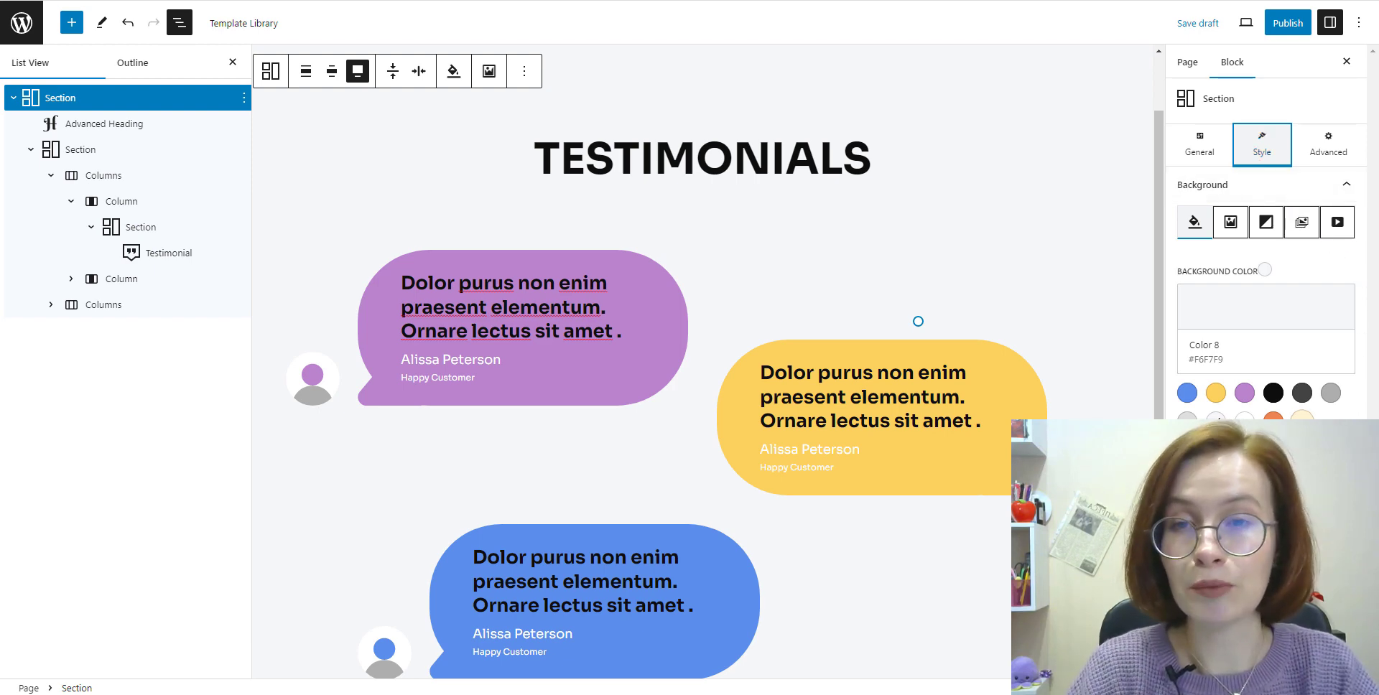
click(1302, 419)
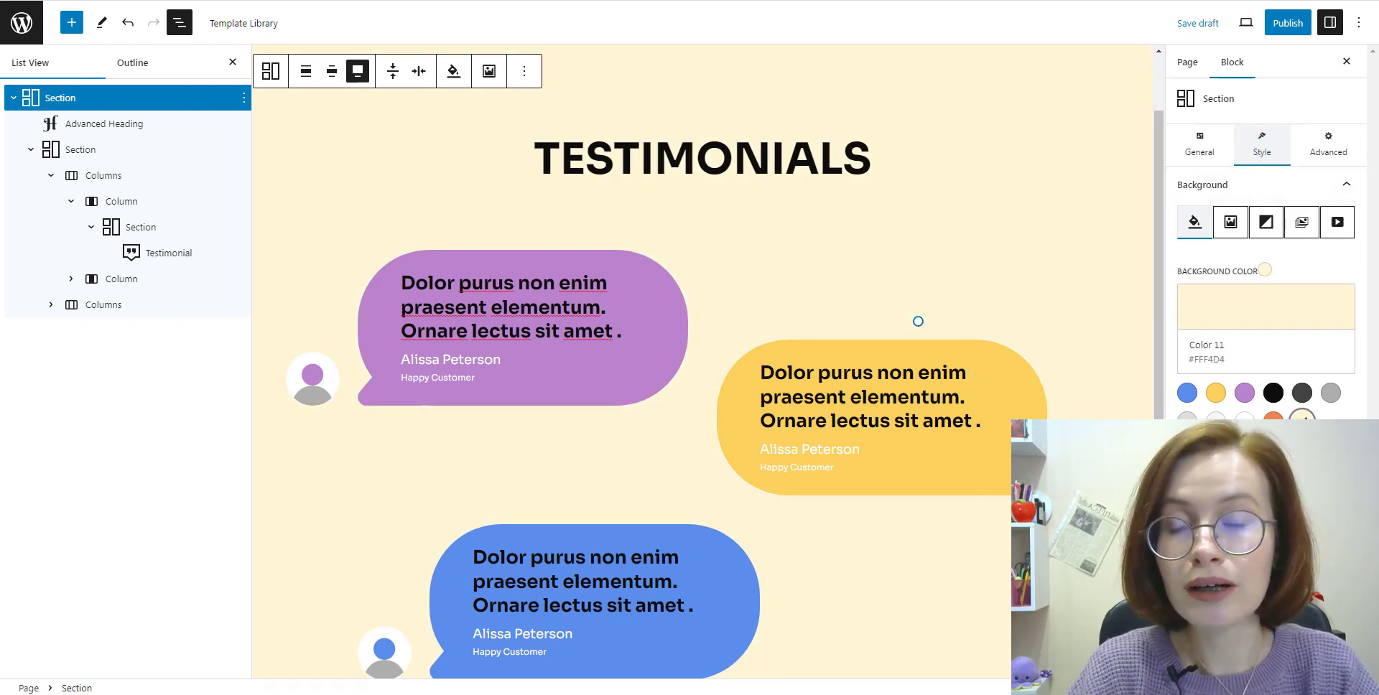
click(233, 64)
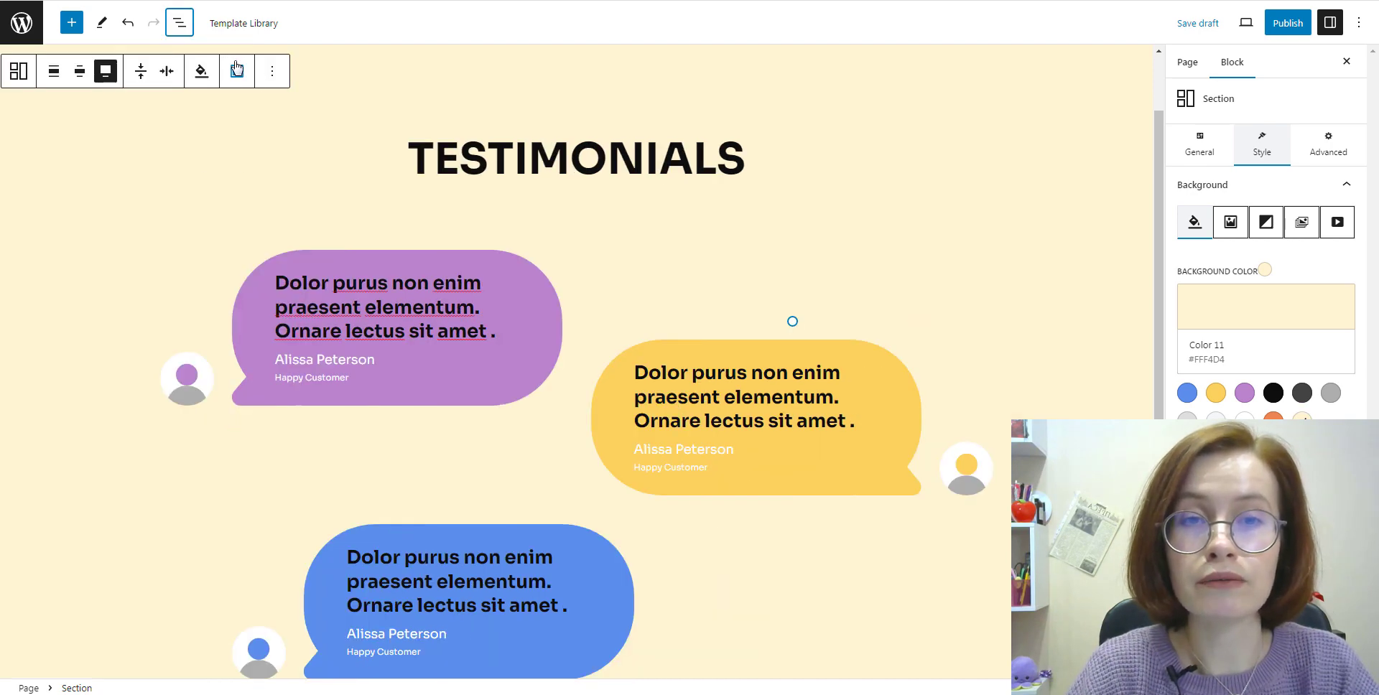
click(272, 71)
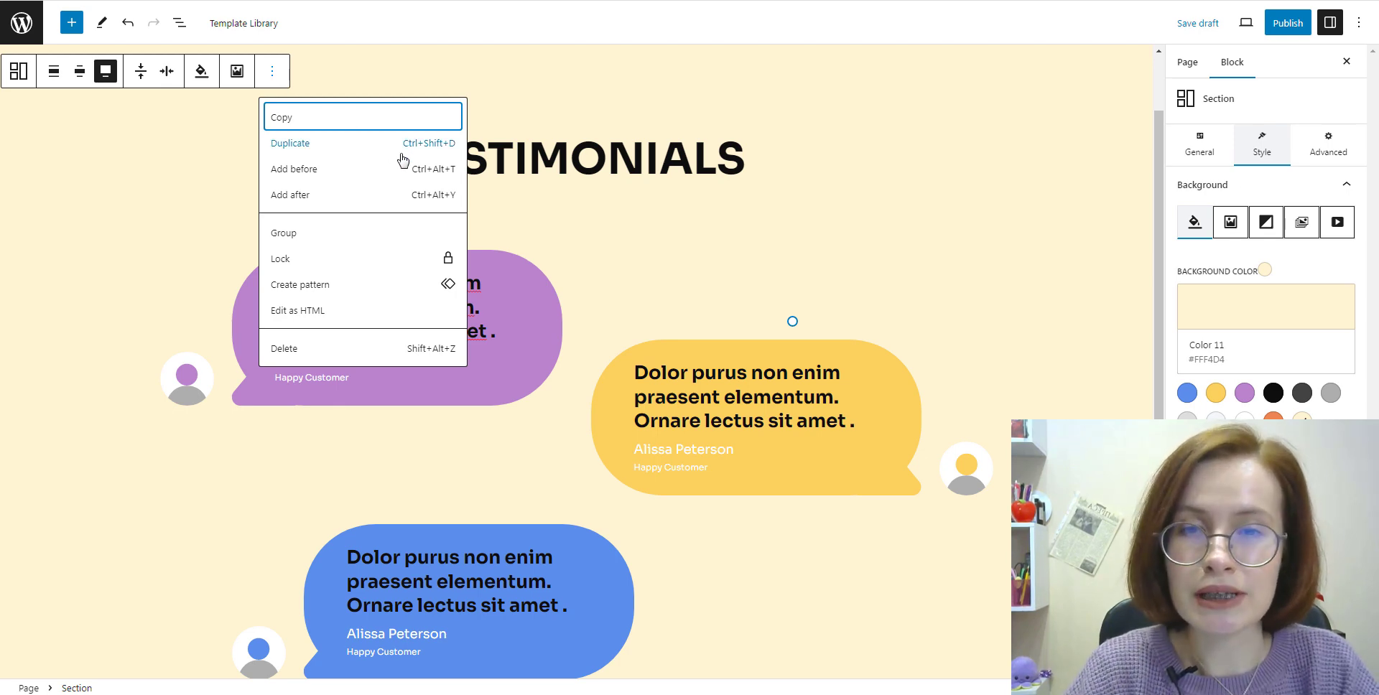
Name the section's new pattern Testimonials2, category Prime FSE, leaving Synced on.
click(444, 289)
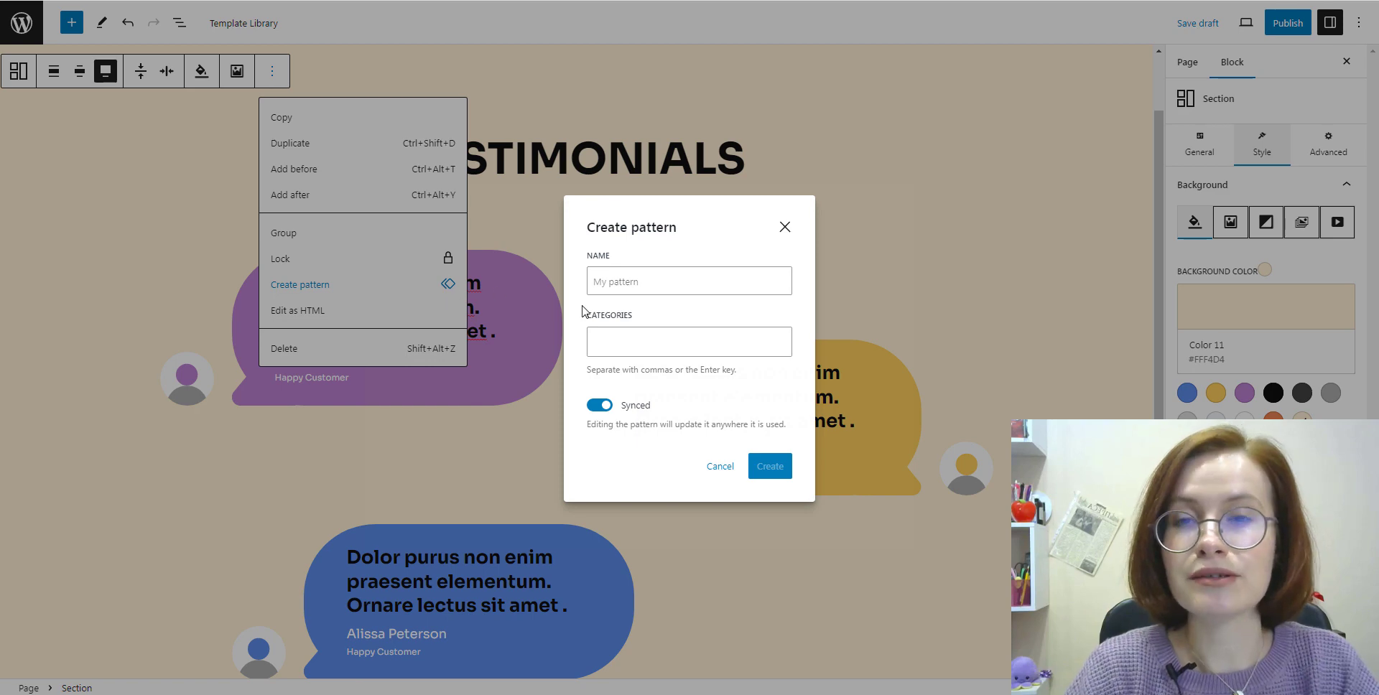
click(653, 279)
text(Testimonials2)
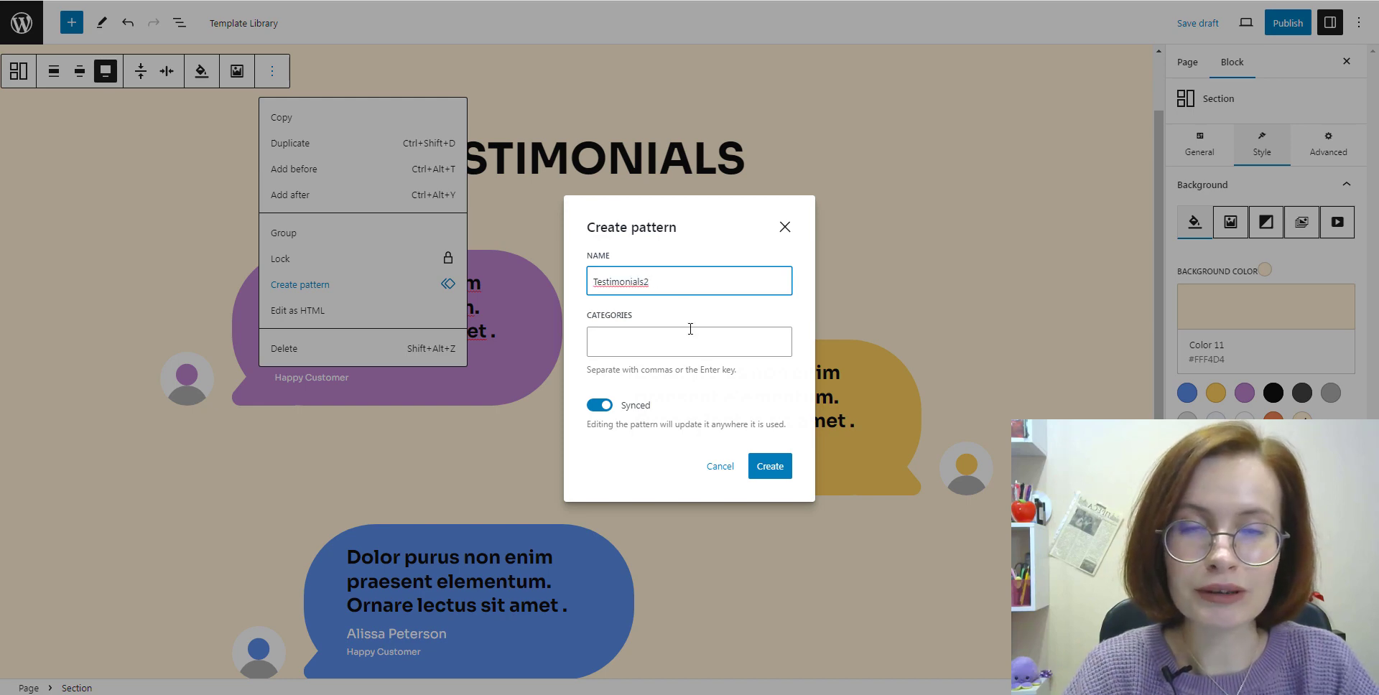
click(723, 346)
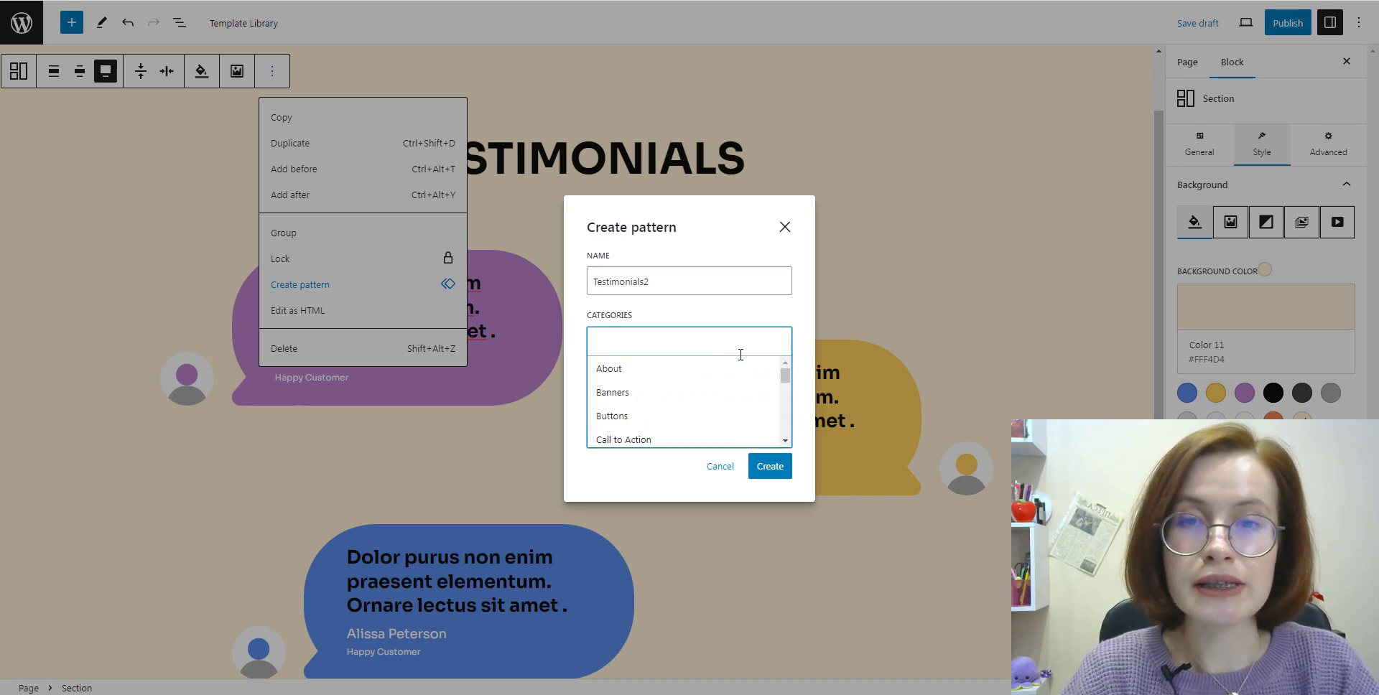
scroll(748, 372, down, 3)
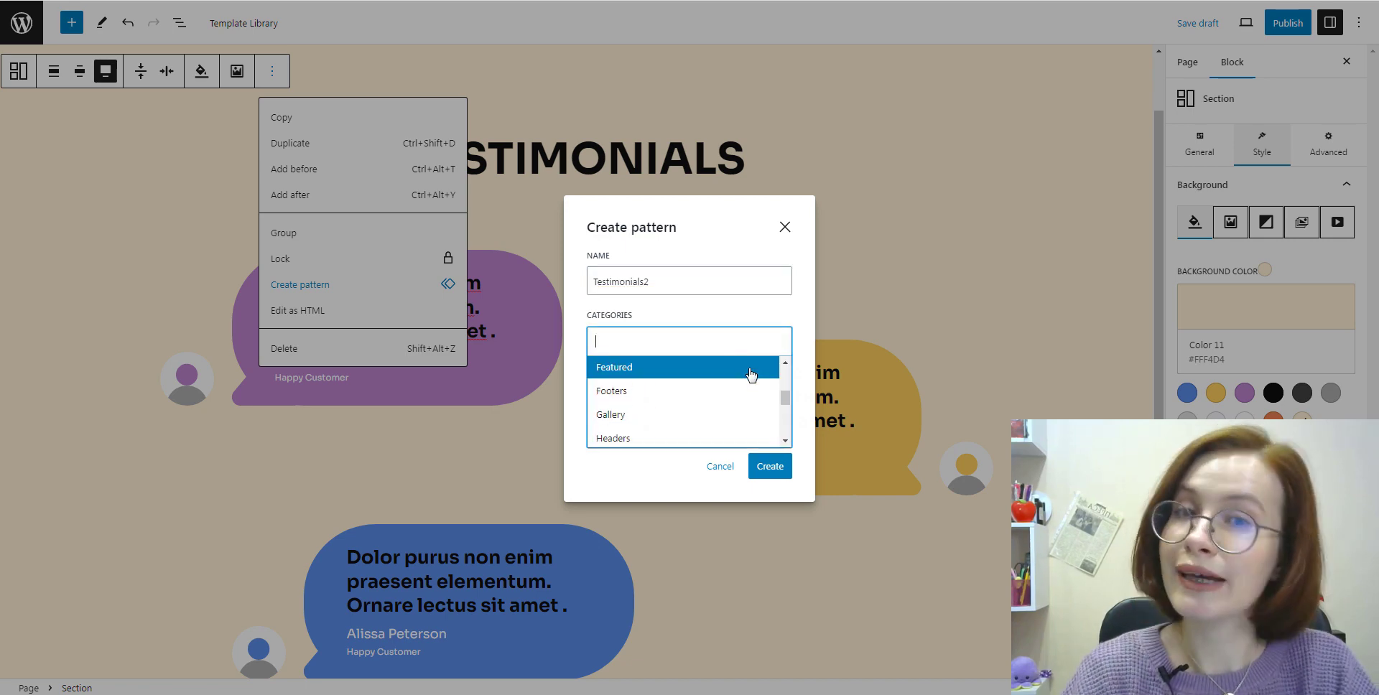
scroll(751, 374, down, 2)
scroll(751, 374, down, 3)
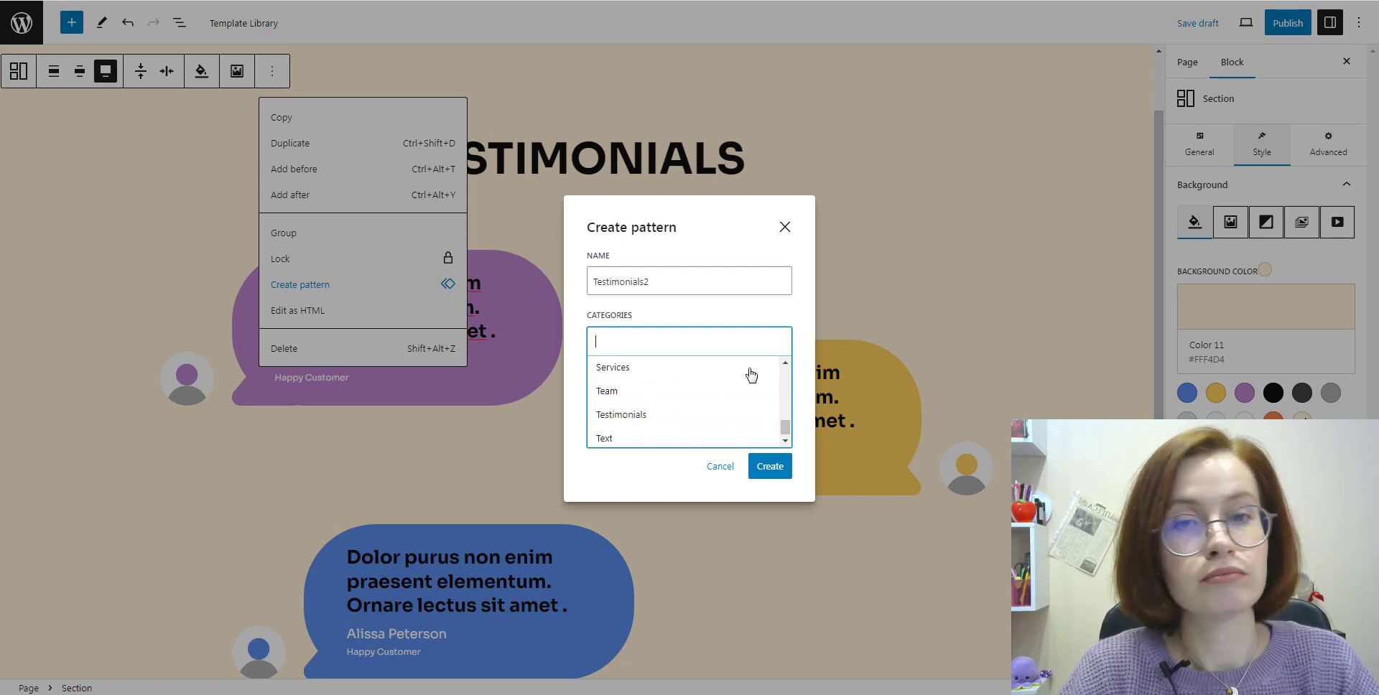
scroll(748, 376, up, 3)
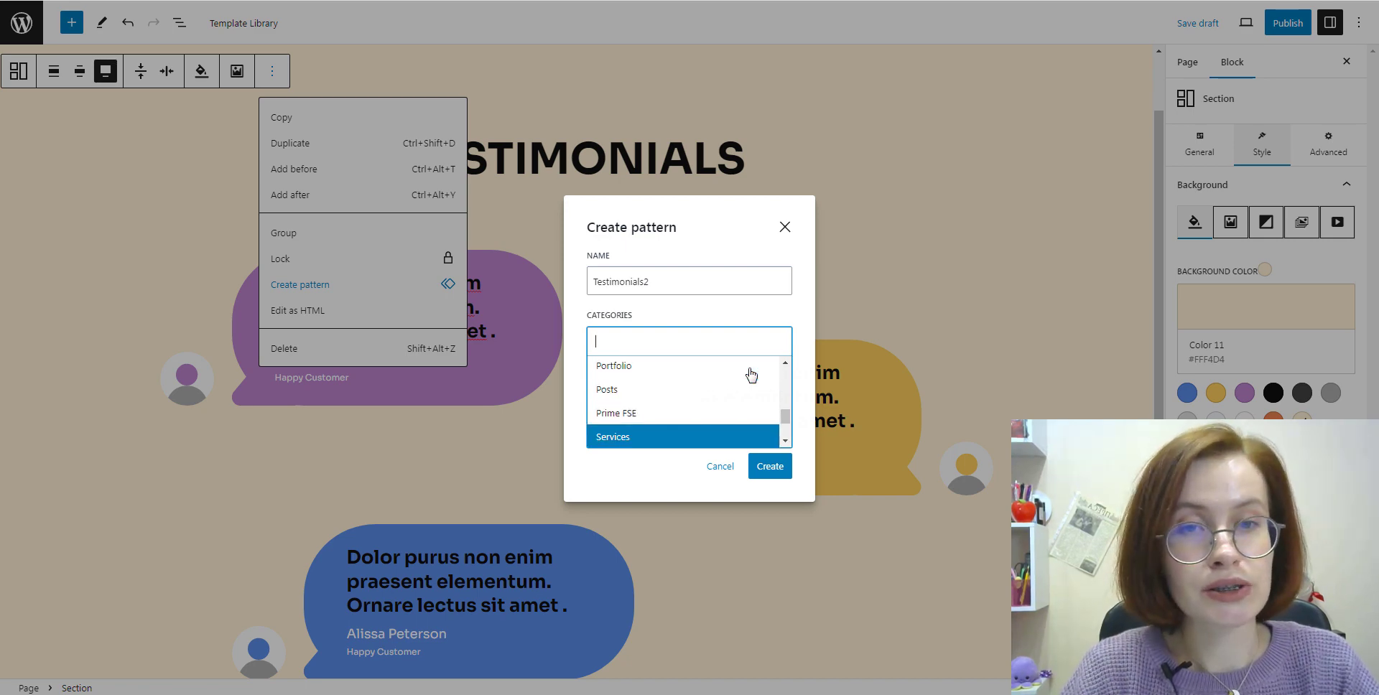
click(713, 420)
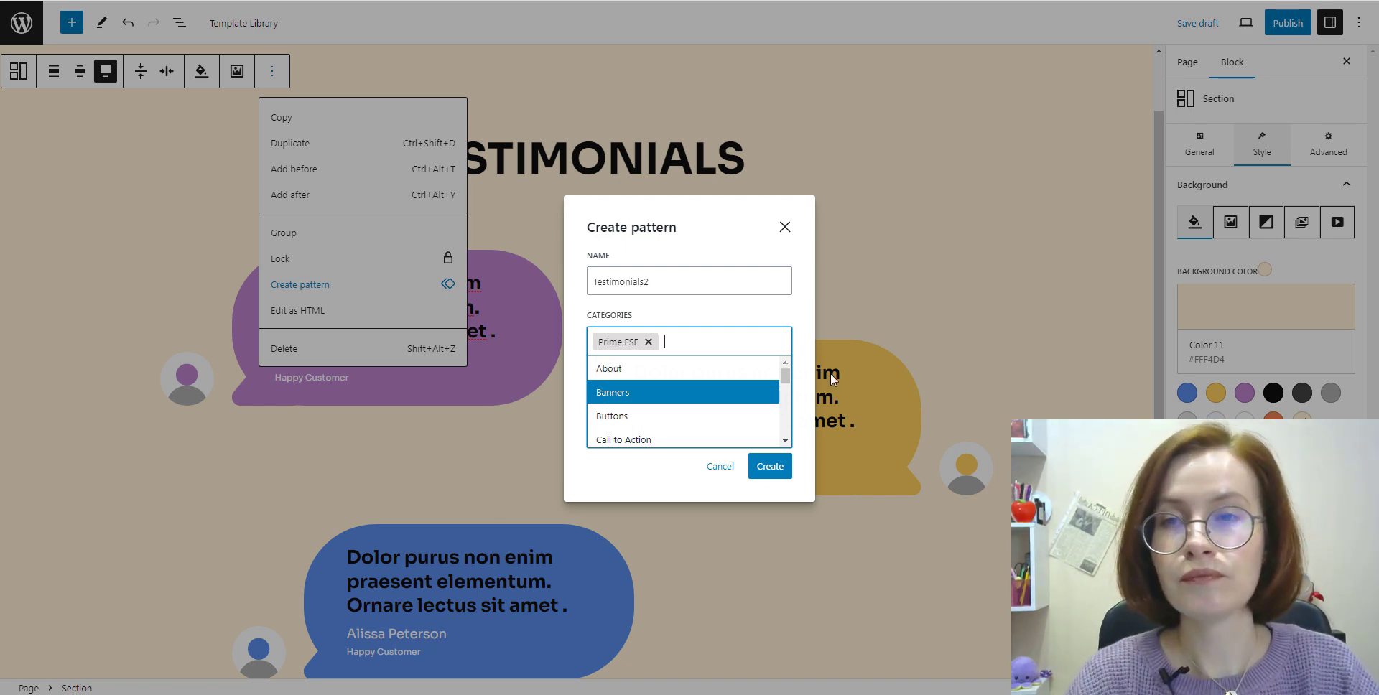
click(806, 385)
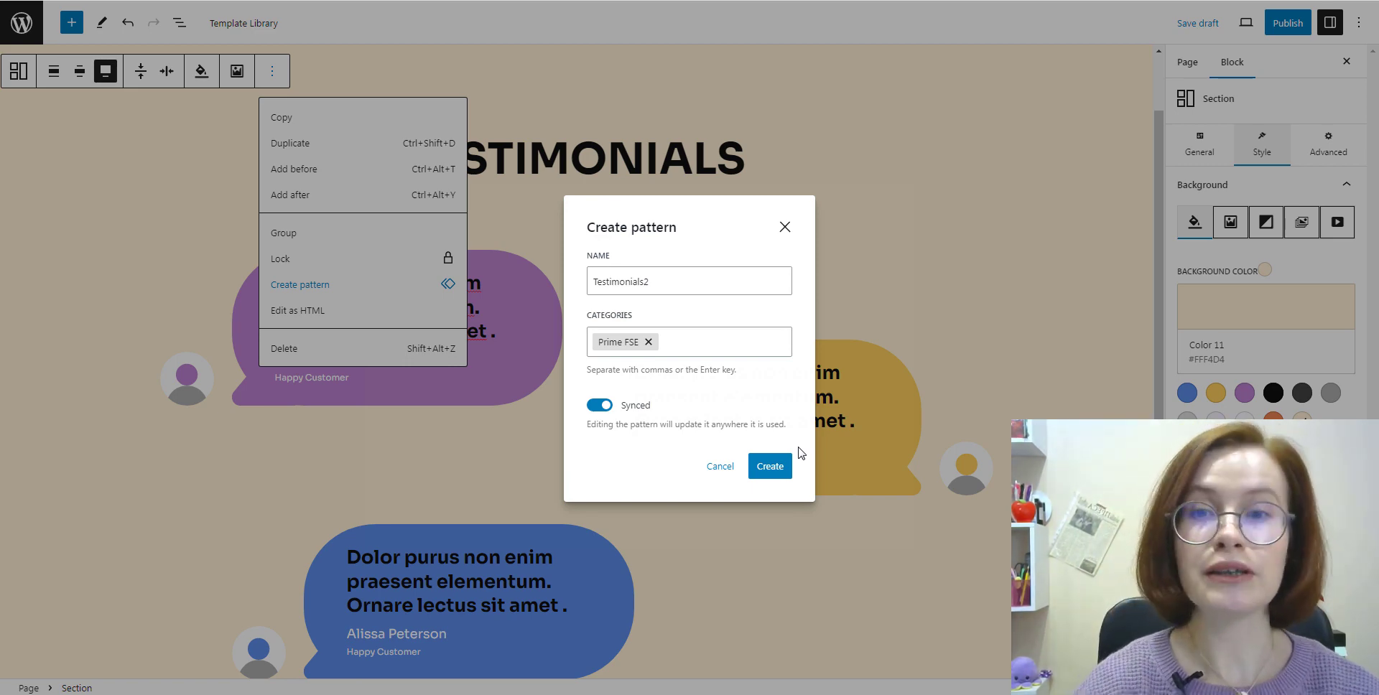
click(600, 405)
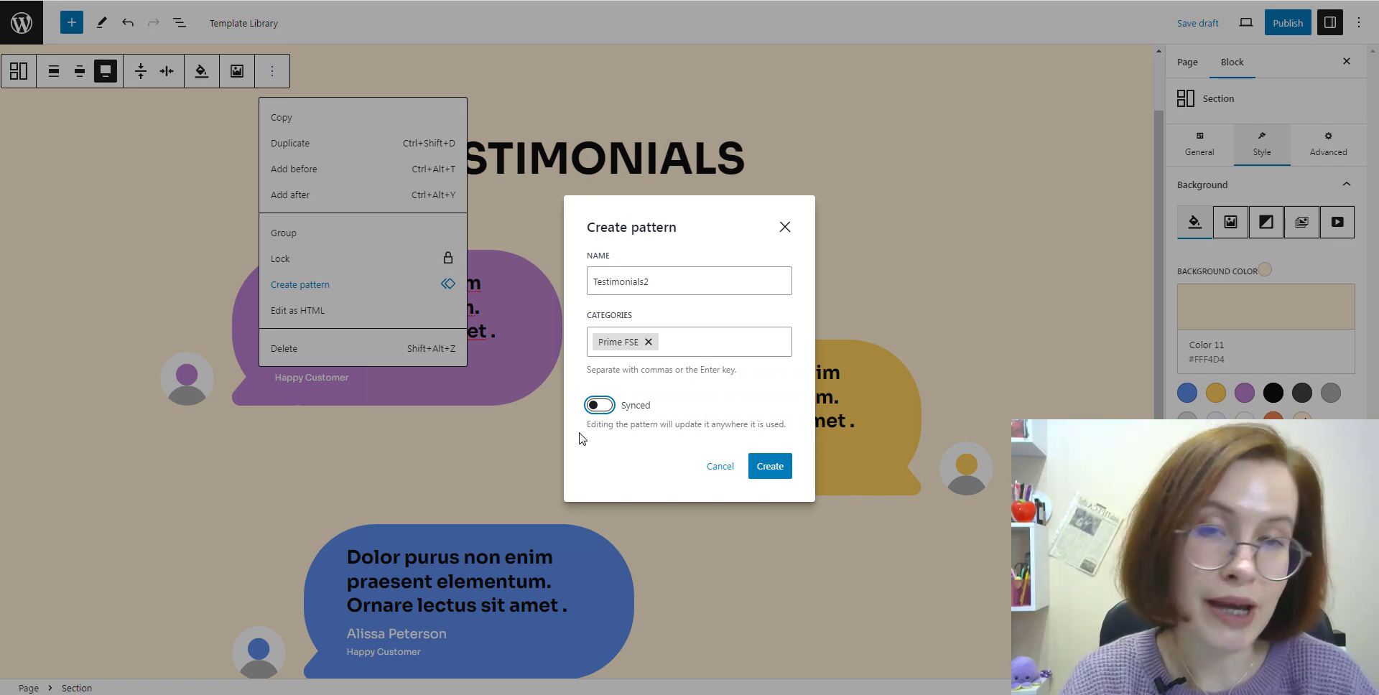
click(622, 408)
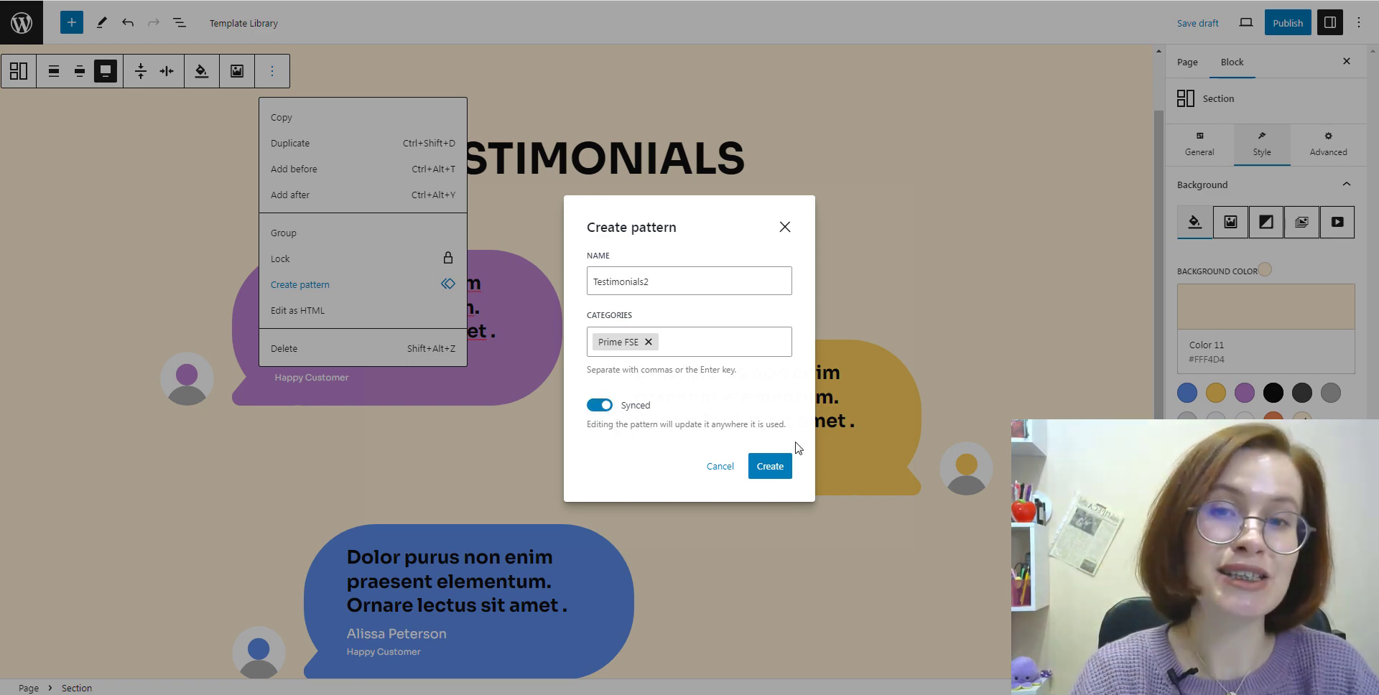
Save the synced Testimonials2 pattern, then detach the page's block from it.
click(766, 477)
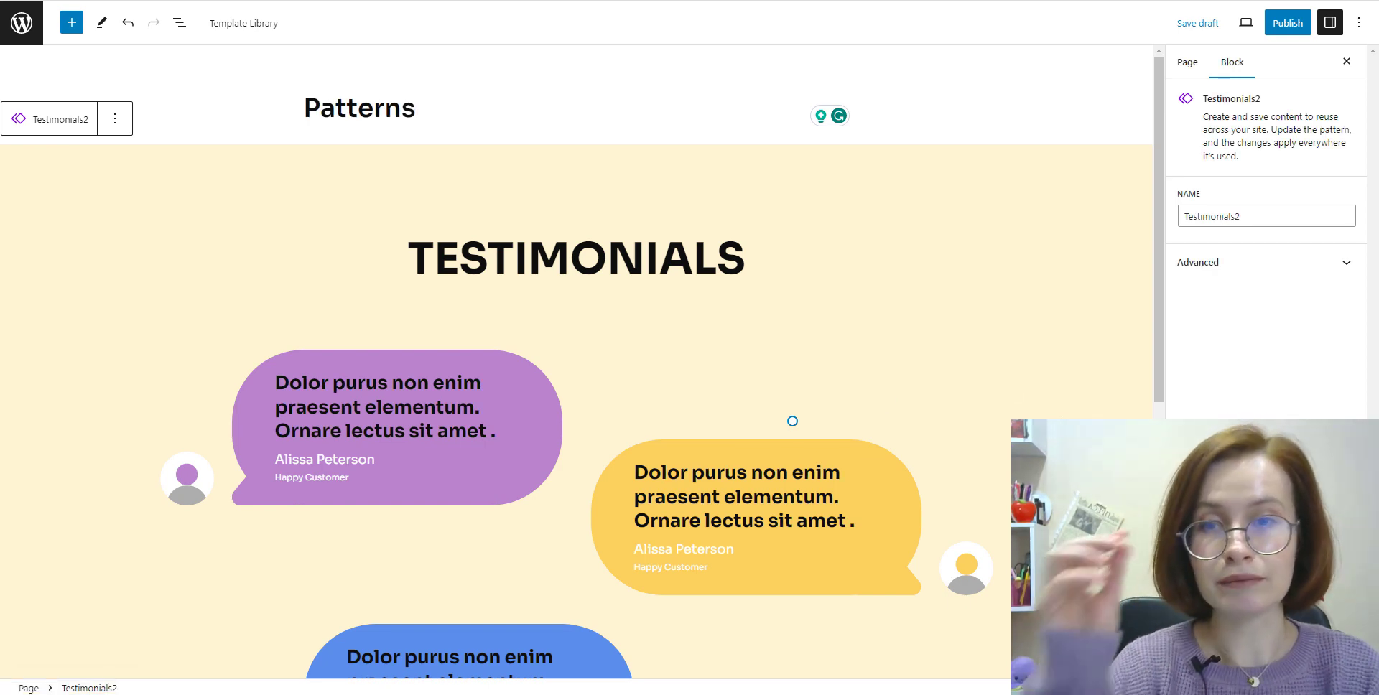
scroll(575, 359, down, 3)
scroll(575, 359, up, 2)
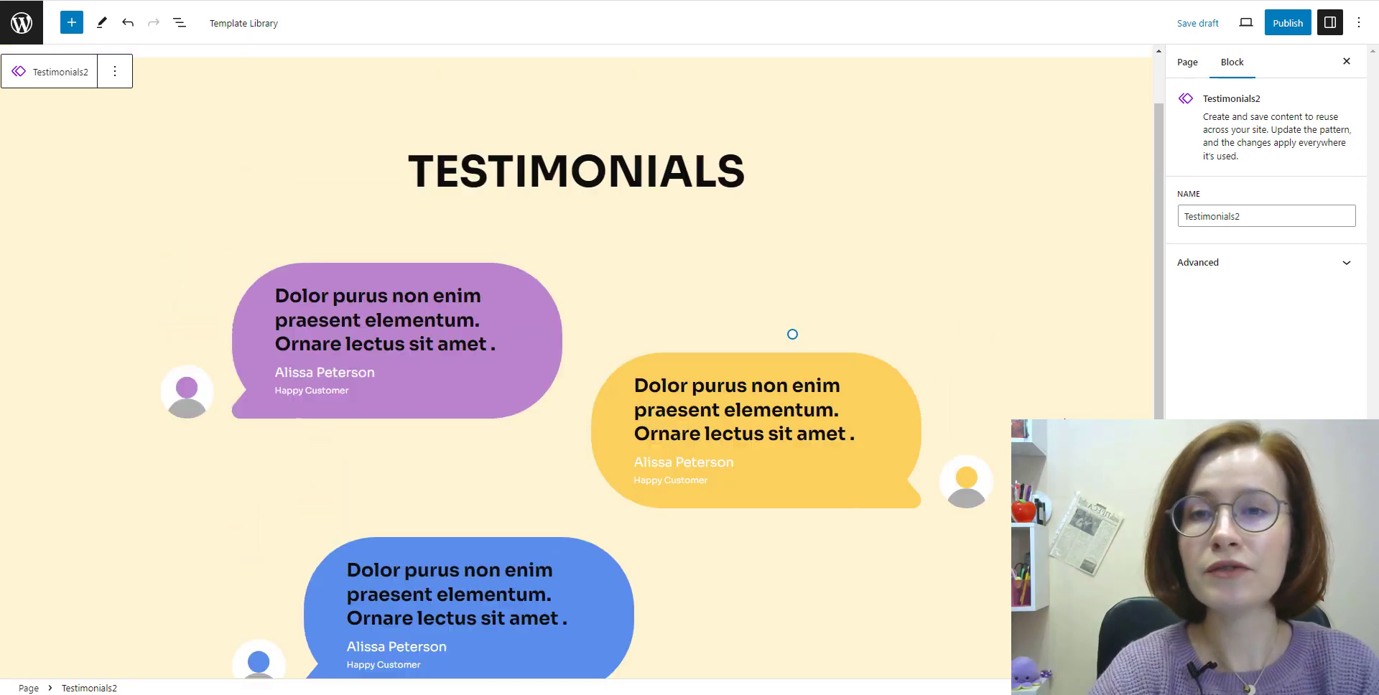
click(115, 71)
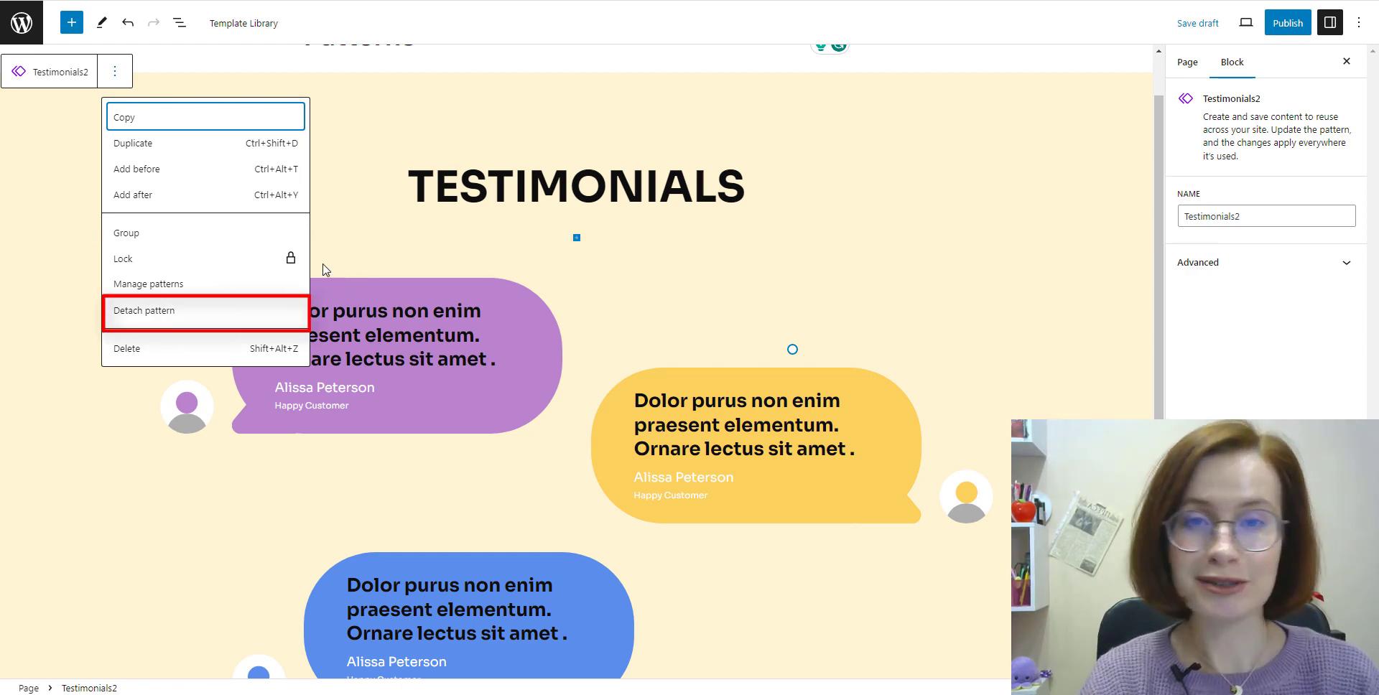
click(255, 311)
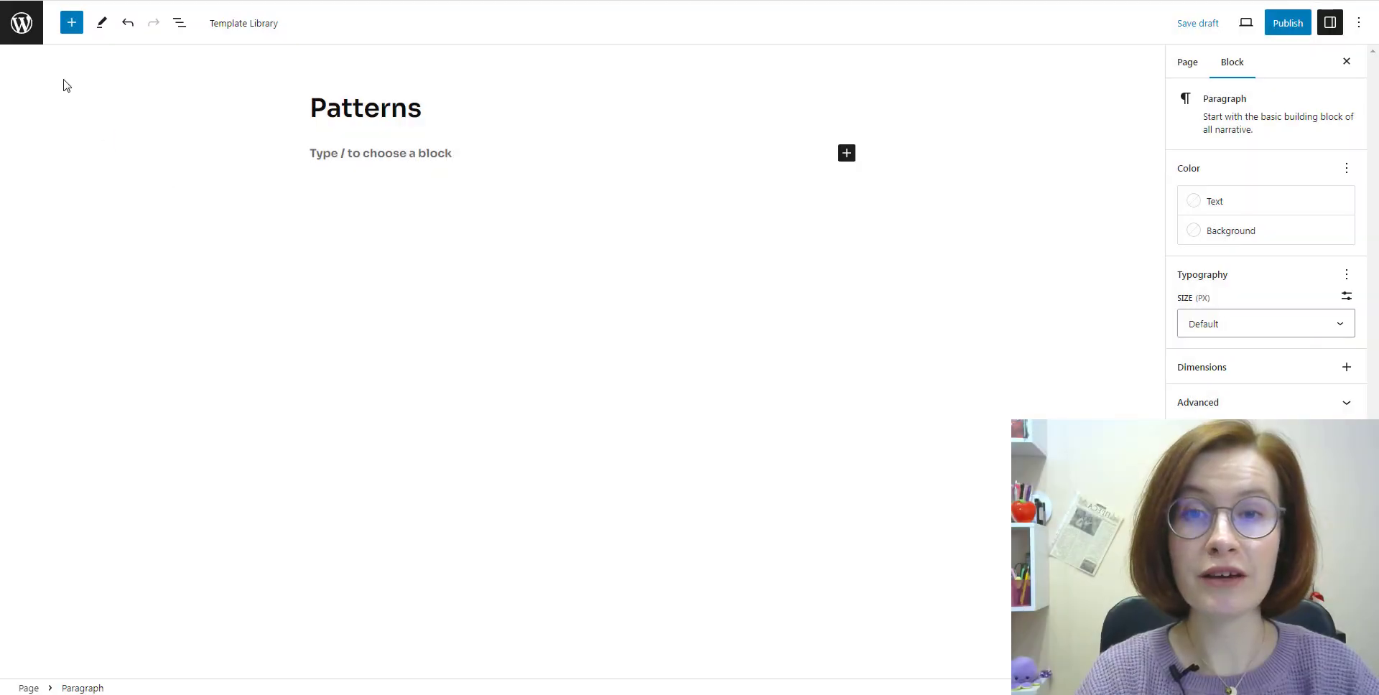
Insert a Section block on the page and set it to full width.
click(71, 22)
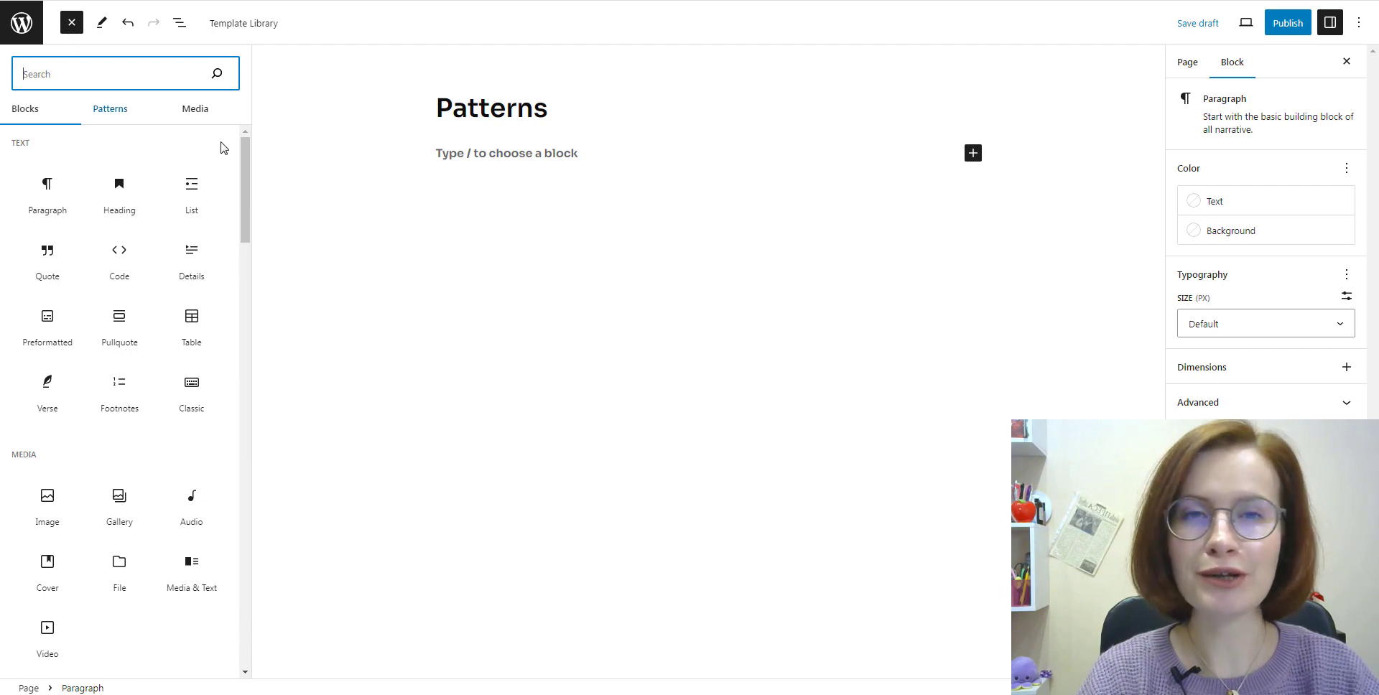
drag(247, 155, 232, 533)
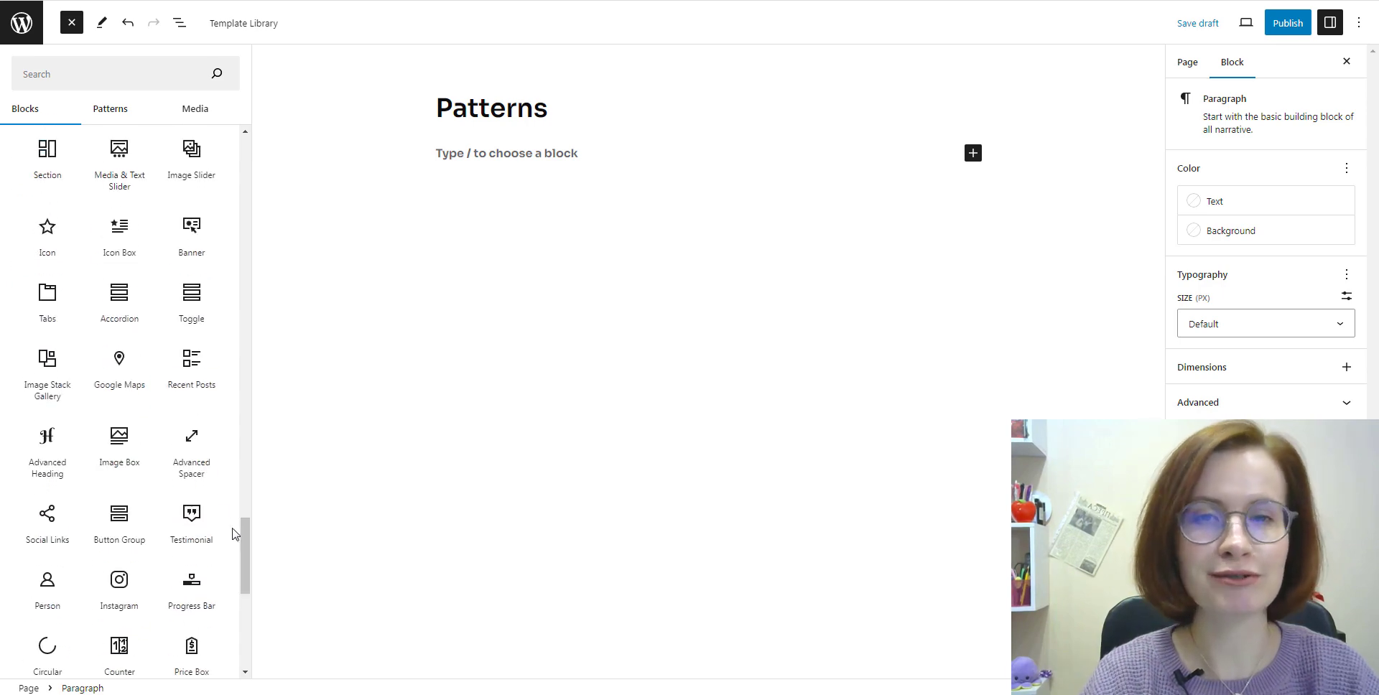
click(47, 171)
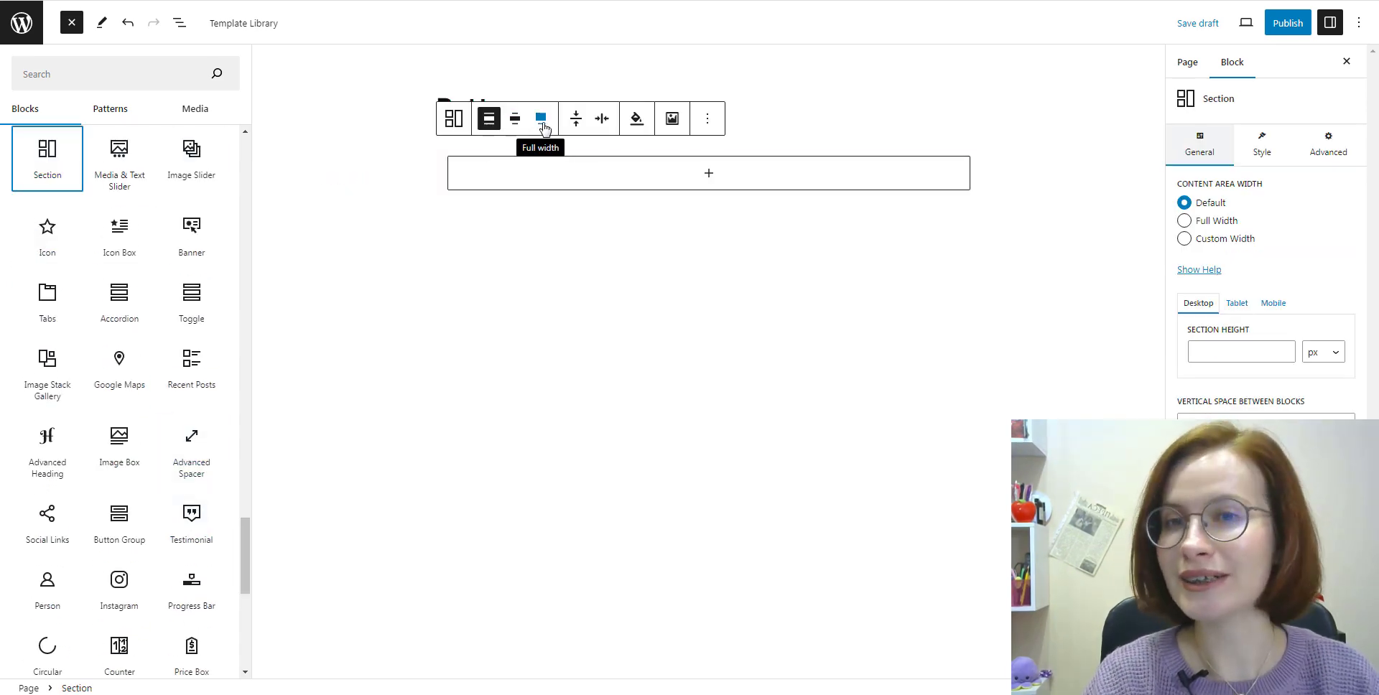
click(543, 122)
click(415, 118)
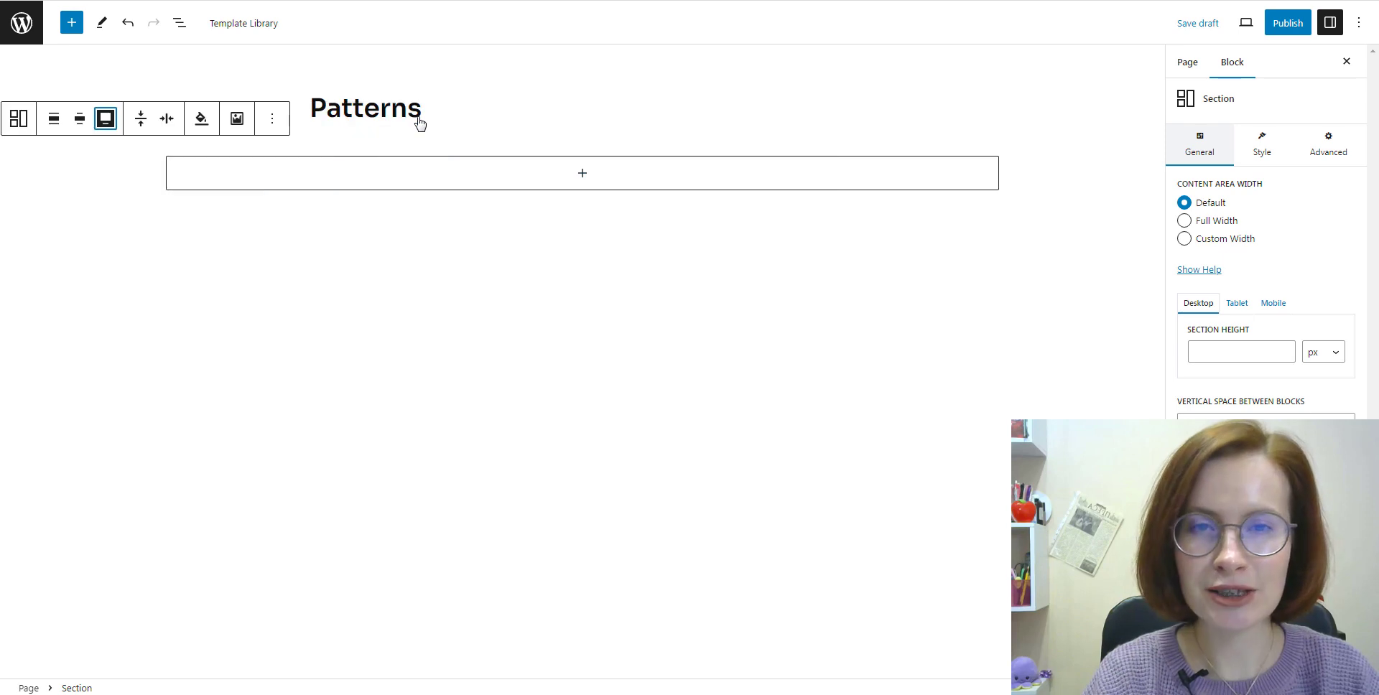
Add a Media & Text Slider block inside the Section.
click(581, 173)
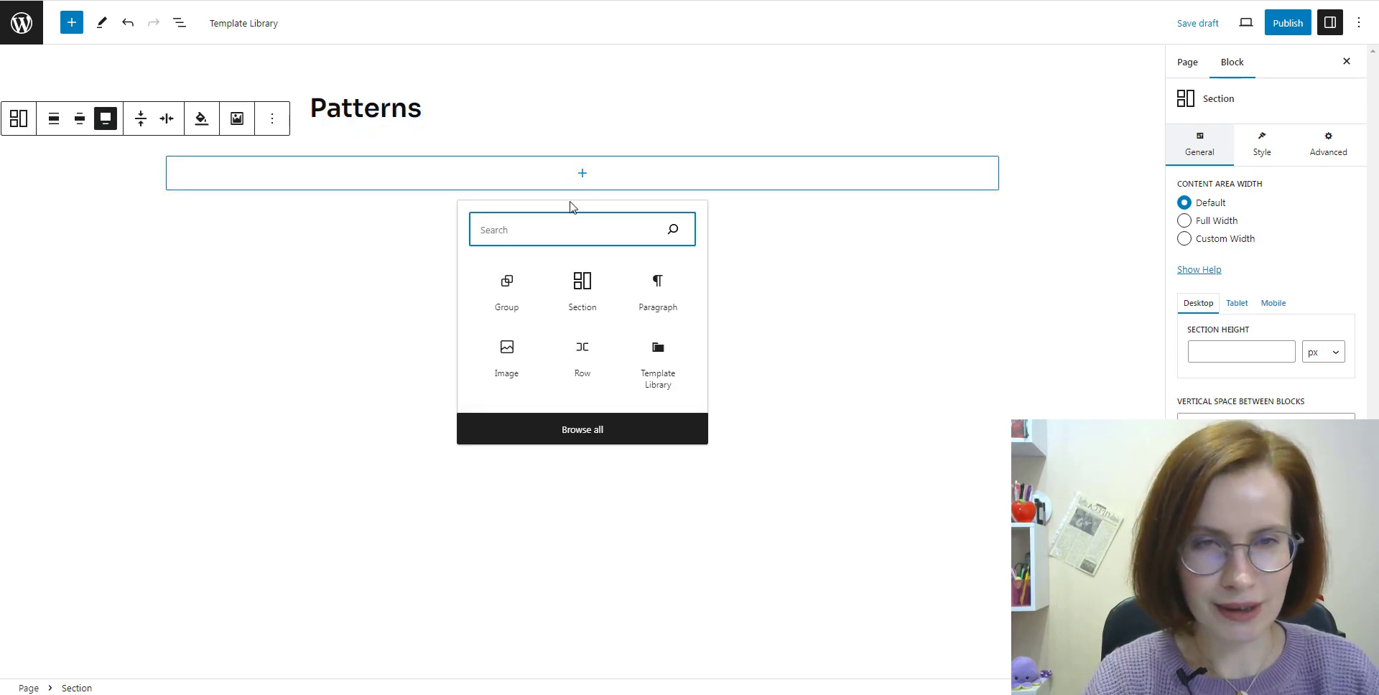
click(577, 431)
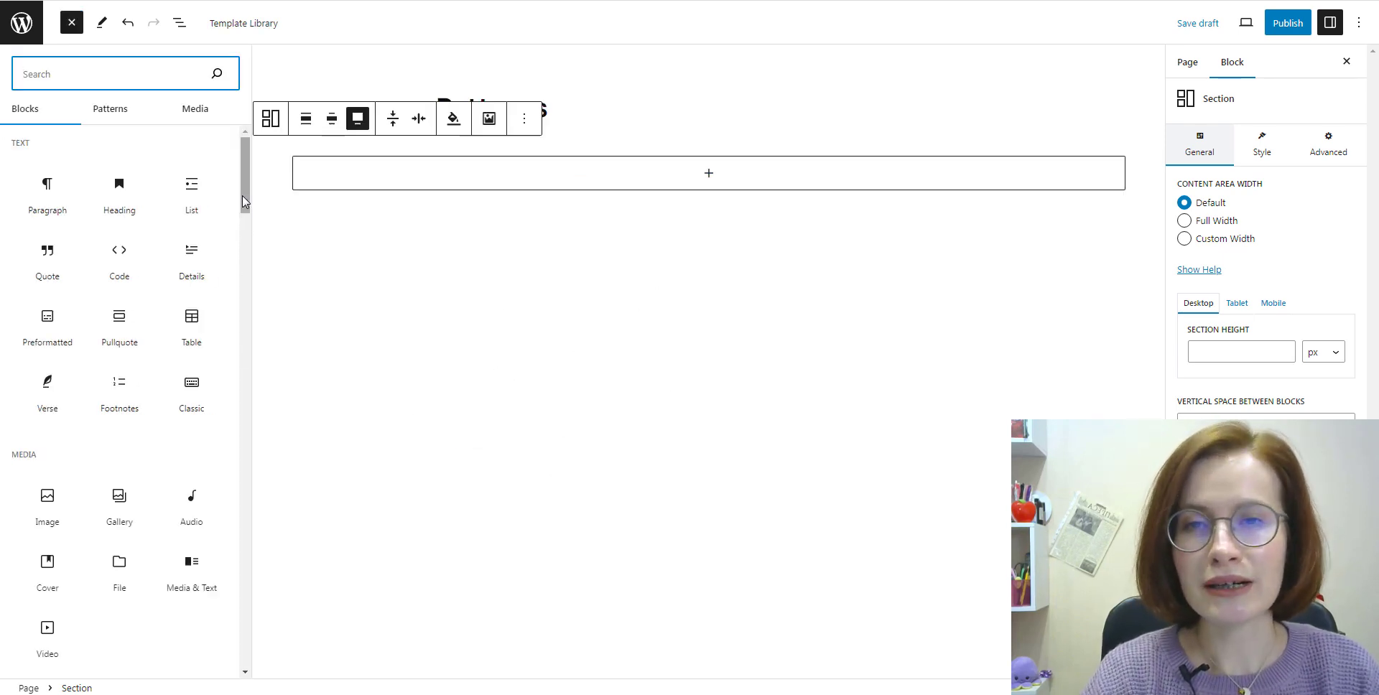
drag(243, 194, 243, 559)
click(133, 293)
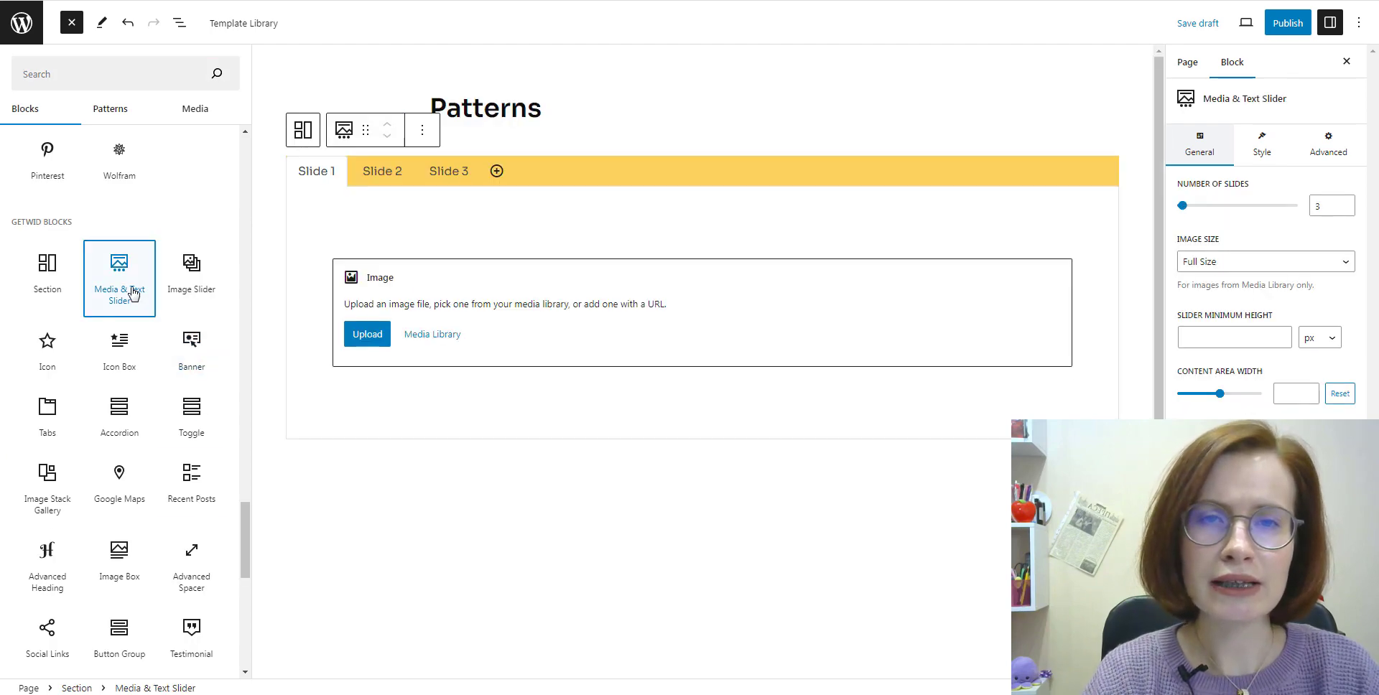
Pick Media Library images for the slides: laptop for Slide 1, keyboard for Slide 2.
click(460, 357)
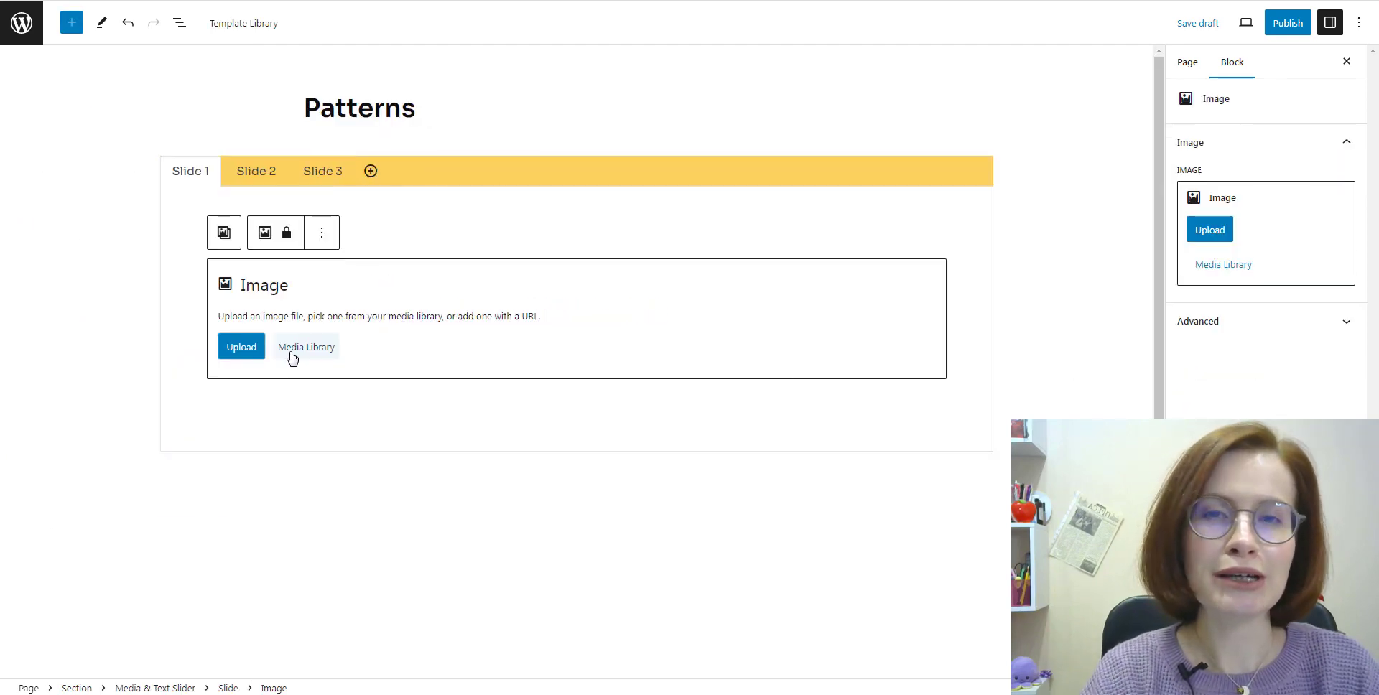
click(293, 357)
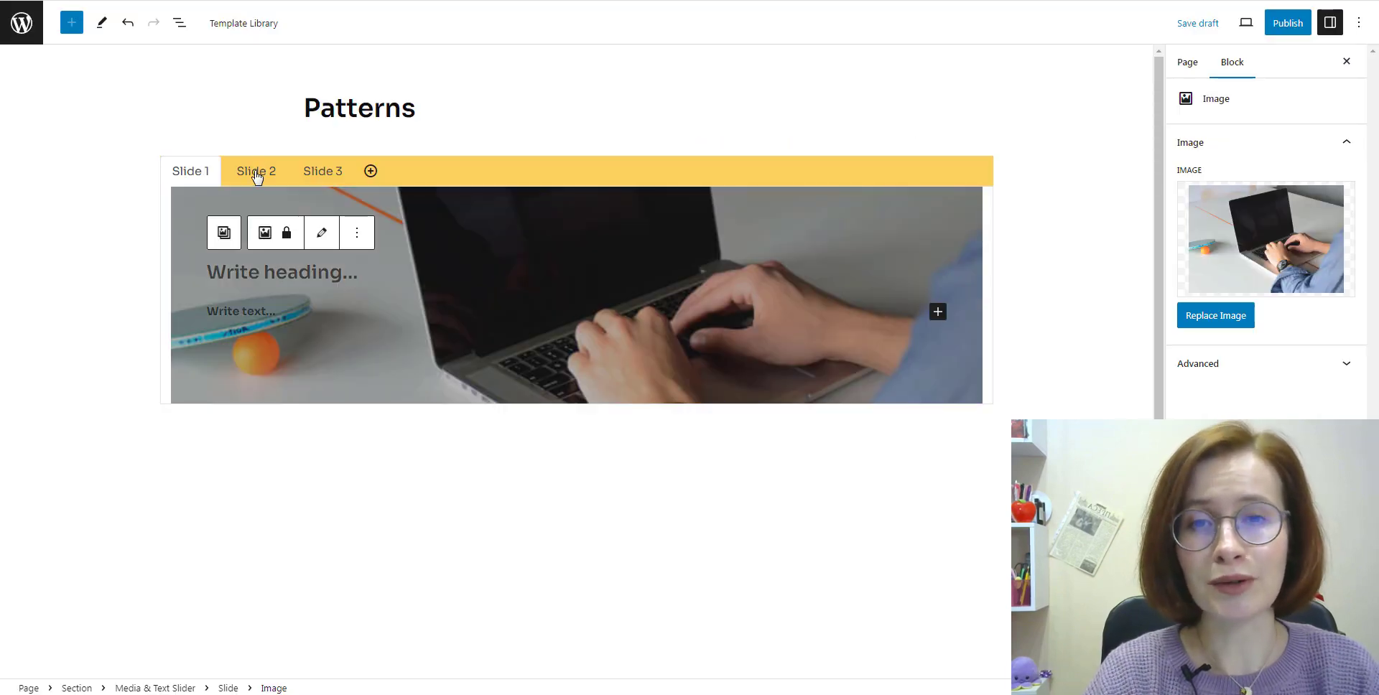
click(256, 170)
click(305, 348)
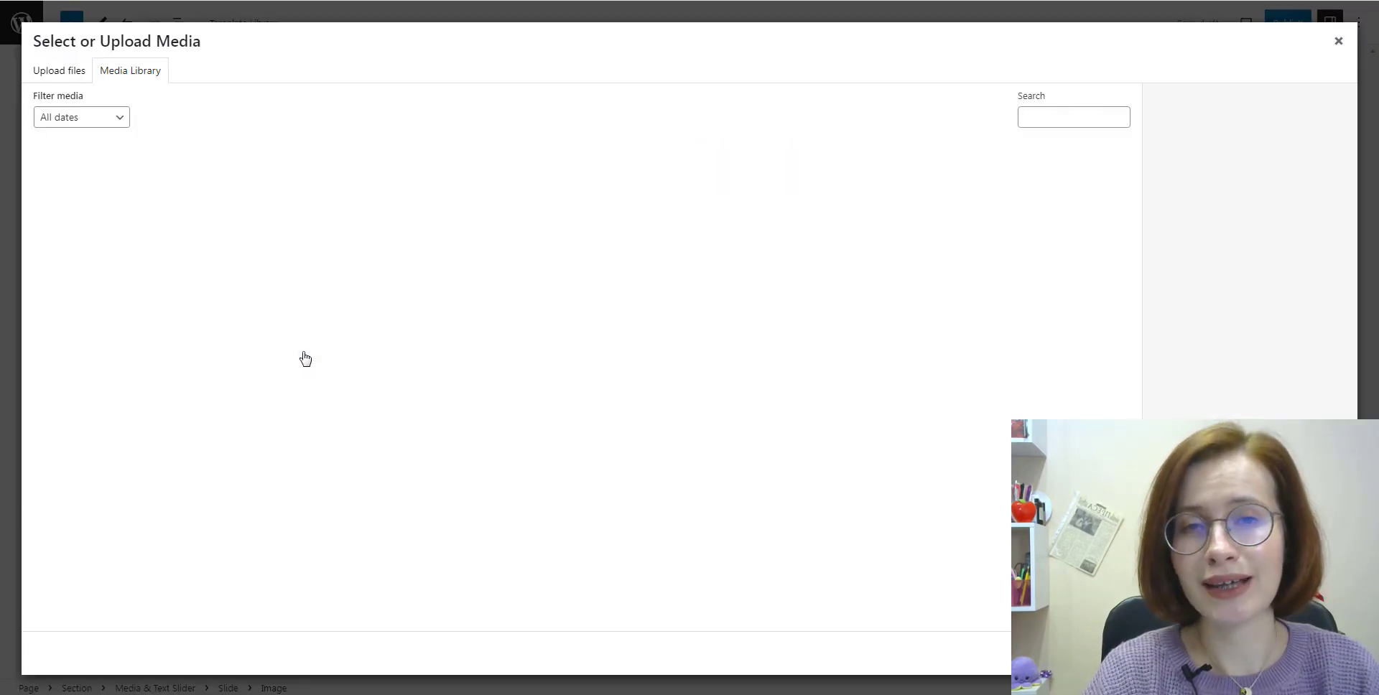
click(83, 303)
click(1314, 653)
click(324, 176)
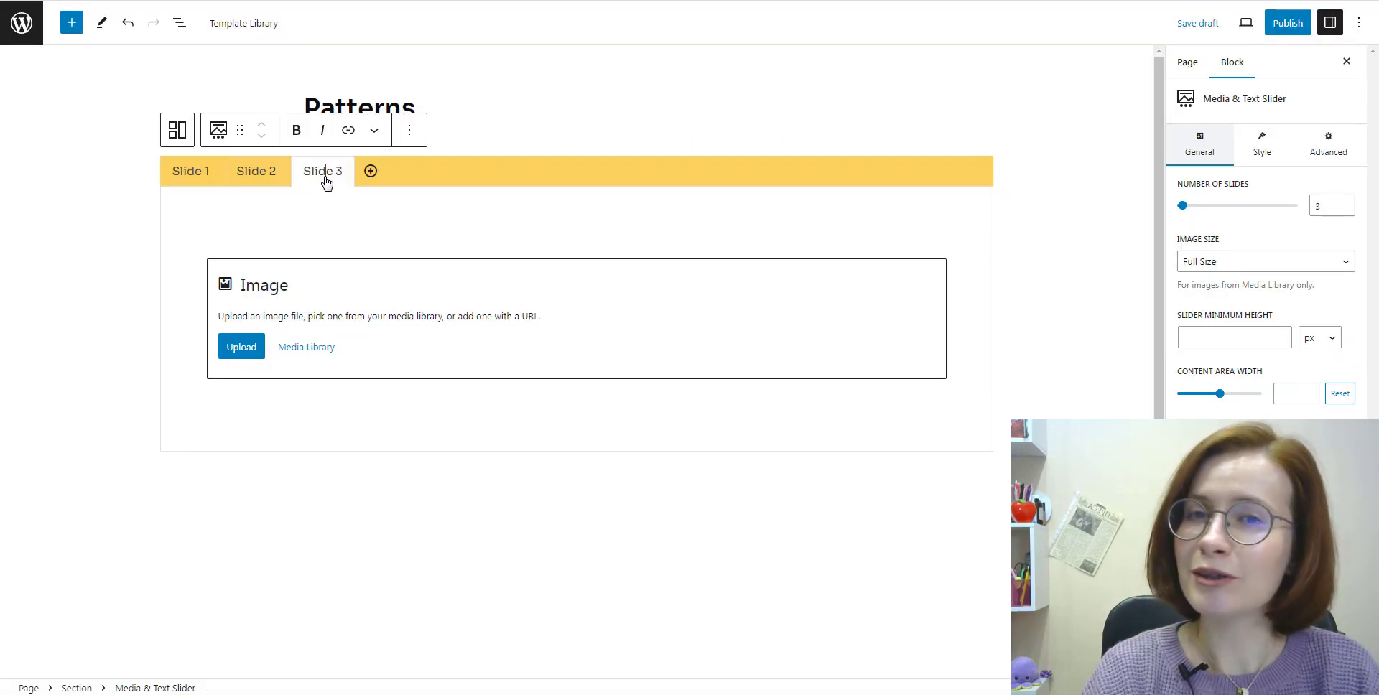
click(309, 348)
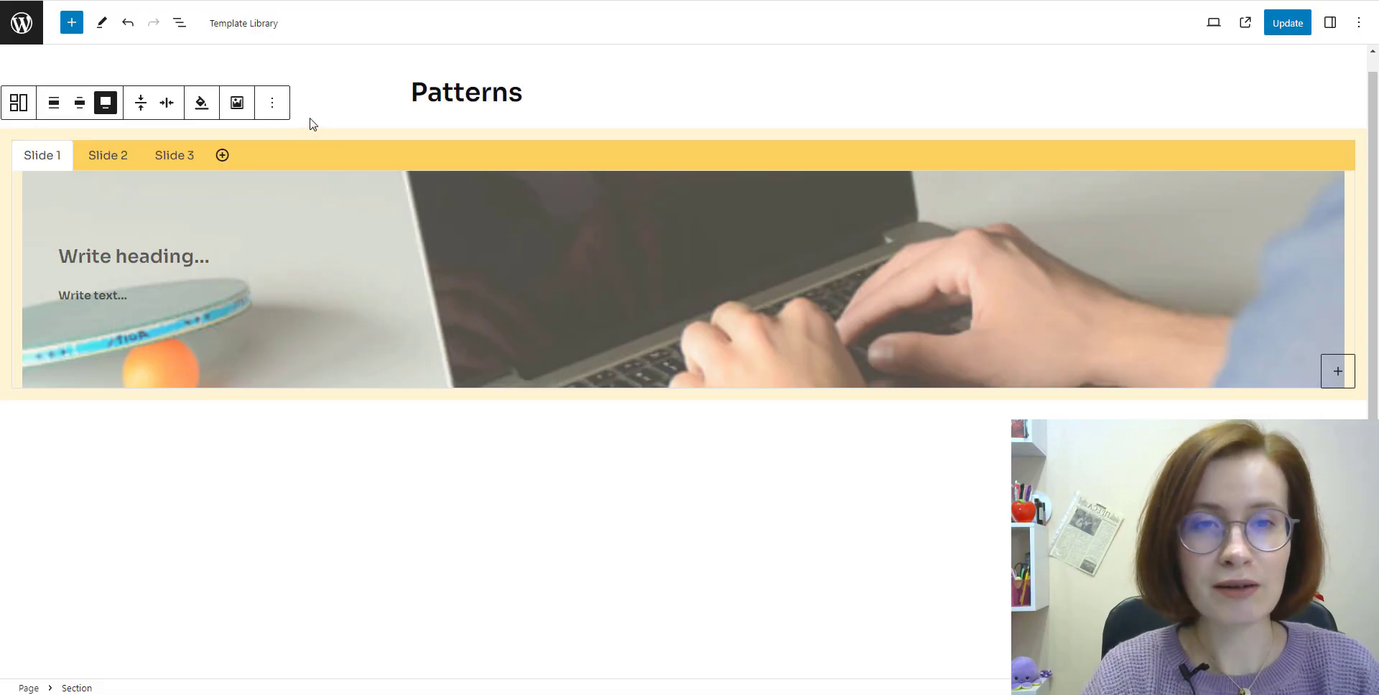
Save the slider Section block as an unsynced pattern named 'Slider' in the About category.
click(272, 105)
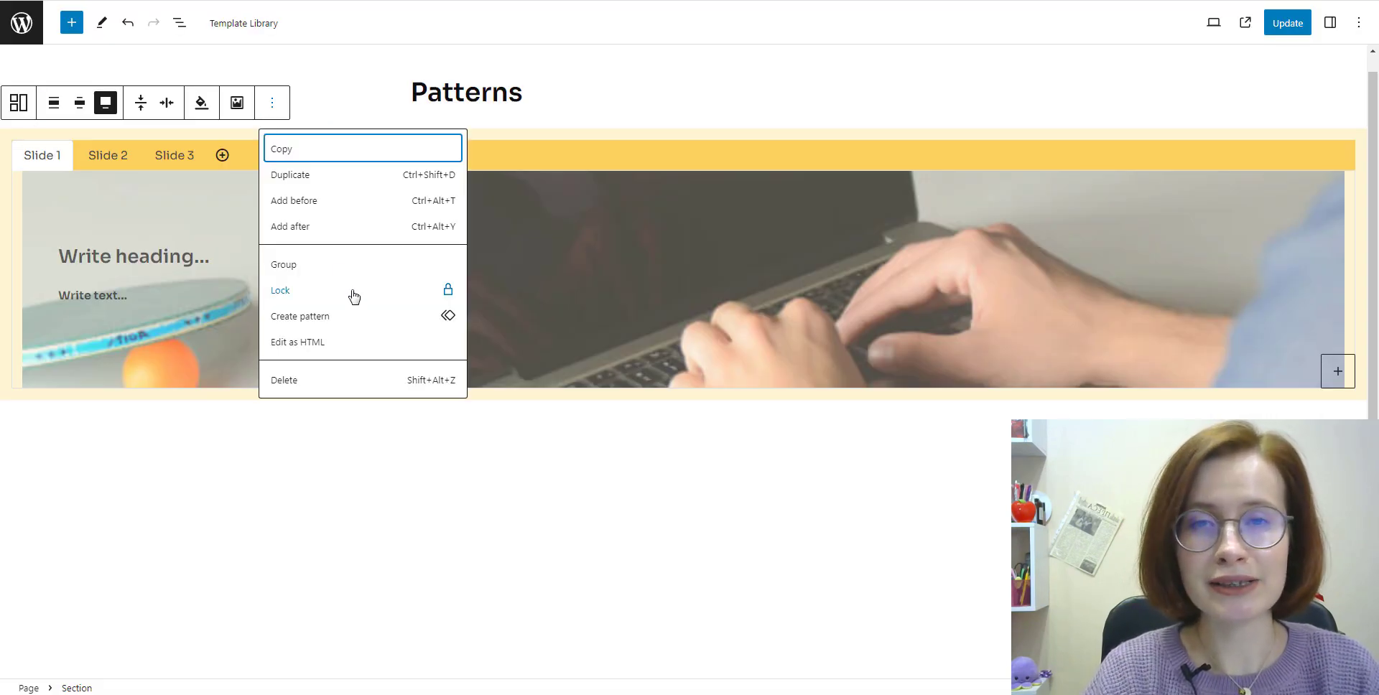
click(328, 324)
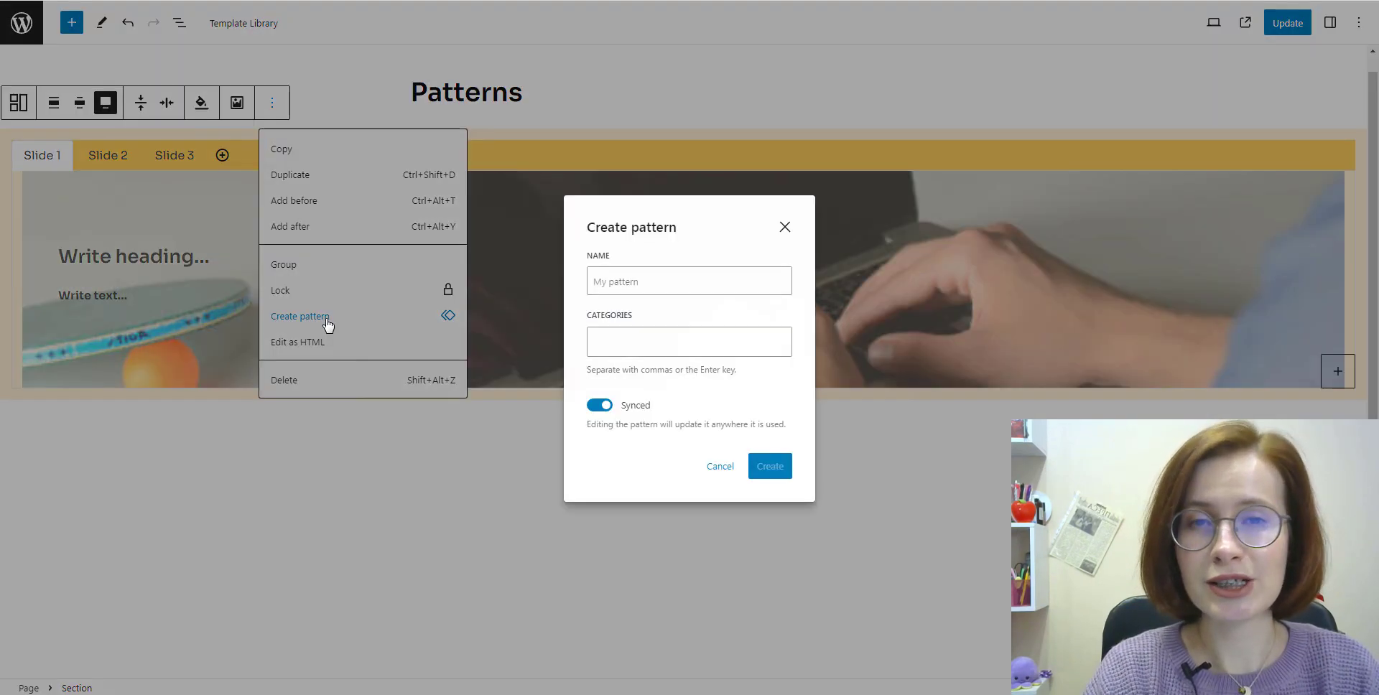
click(606, 276)
text(Sl)
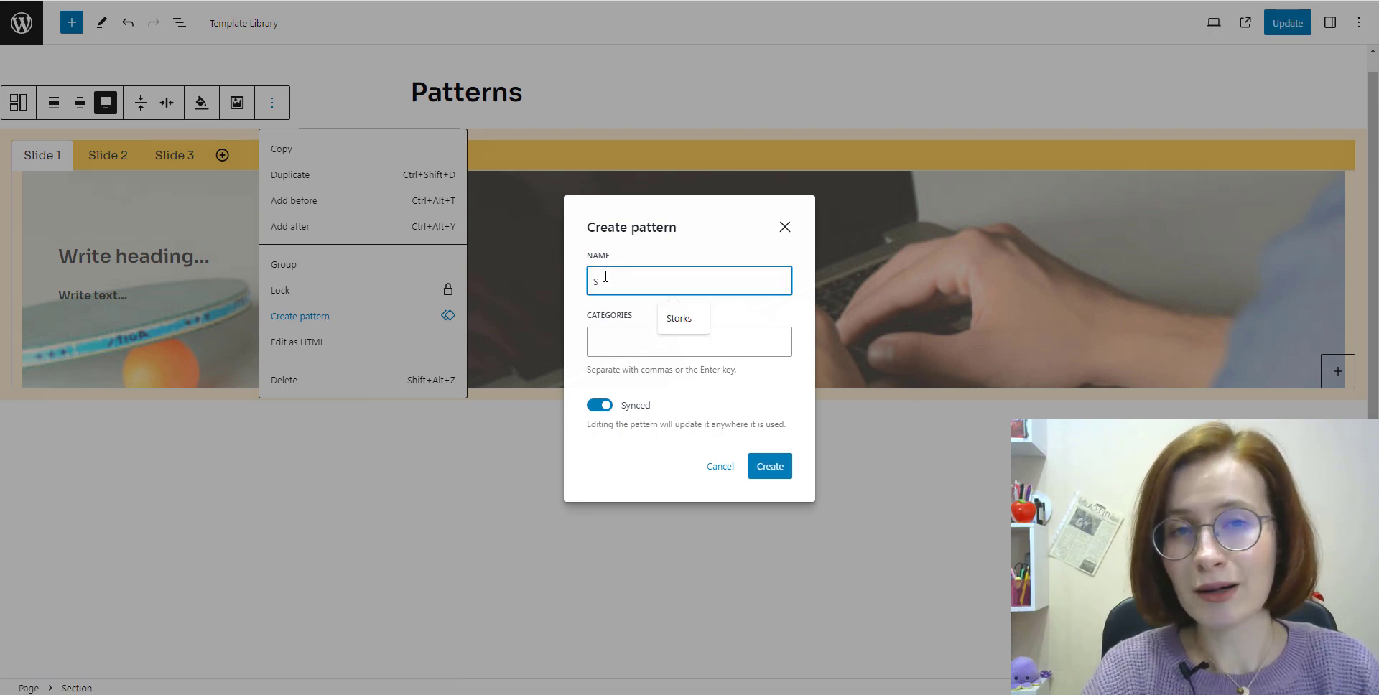
text(ider)
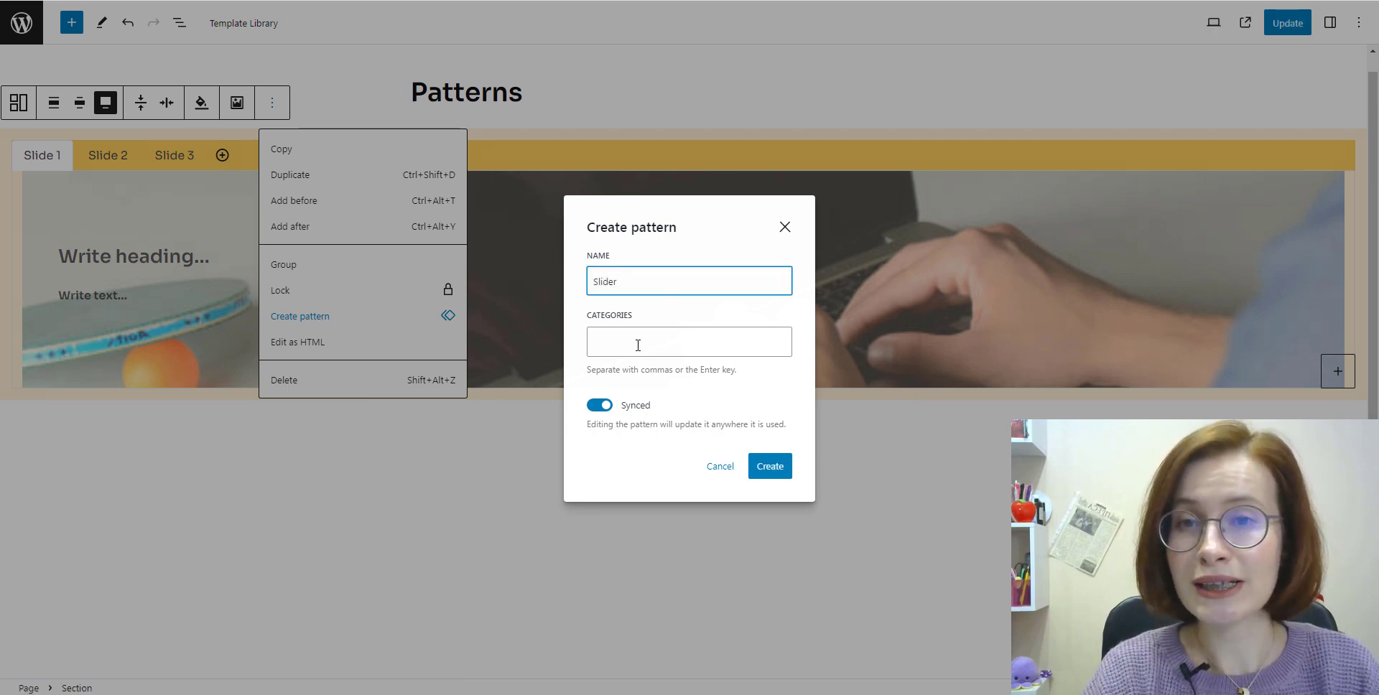
click(638, 345)
click(631, 369)
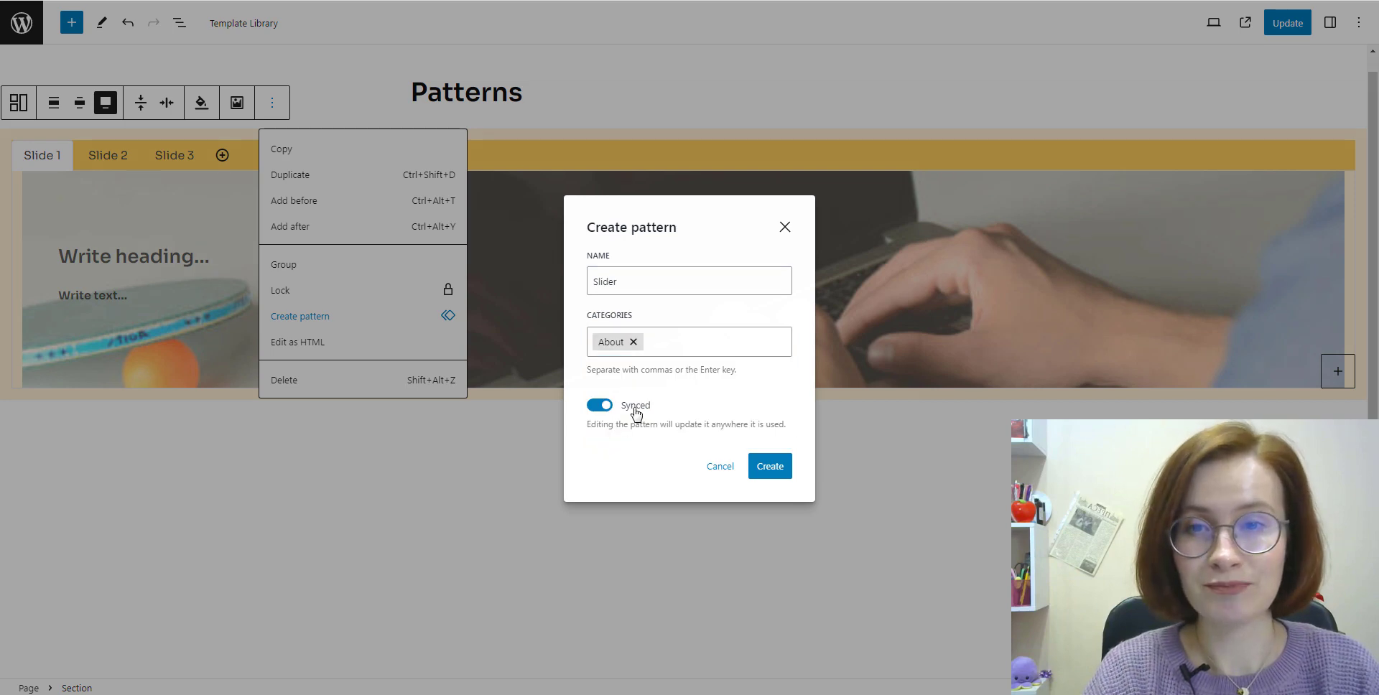
click(590, 406)
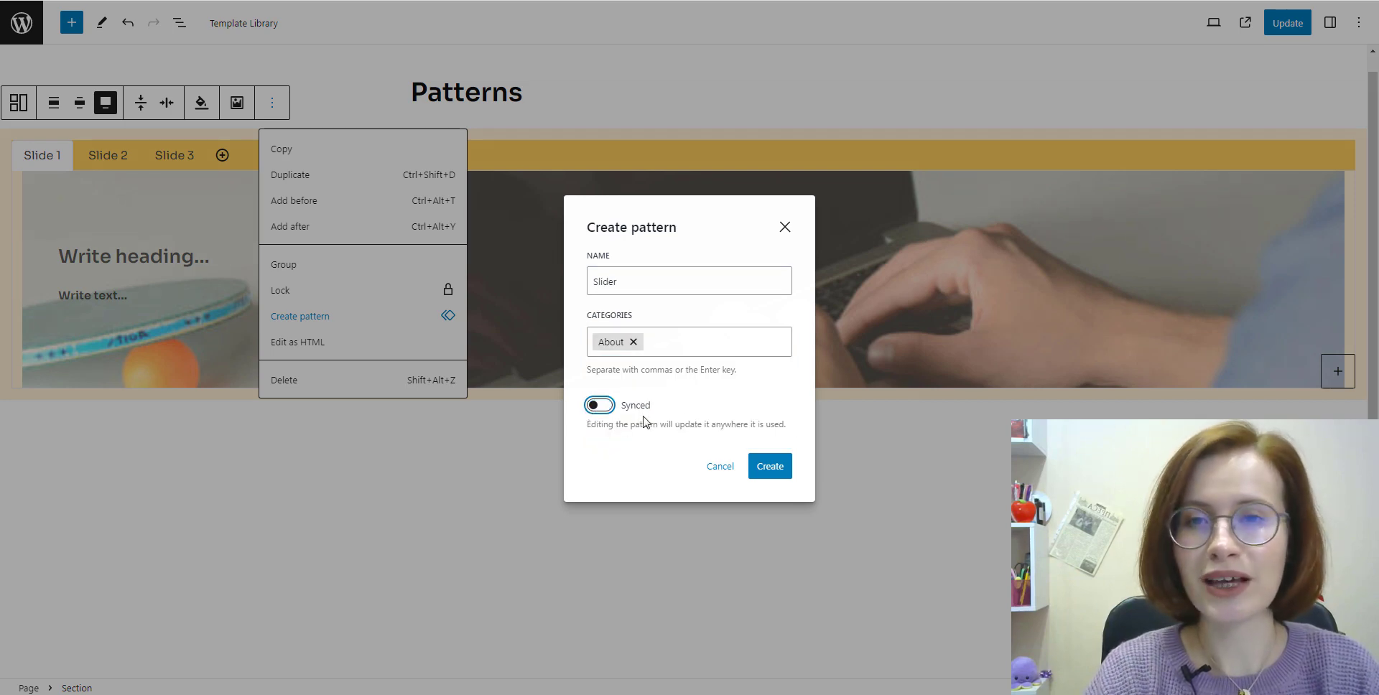
click(766, 467)
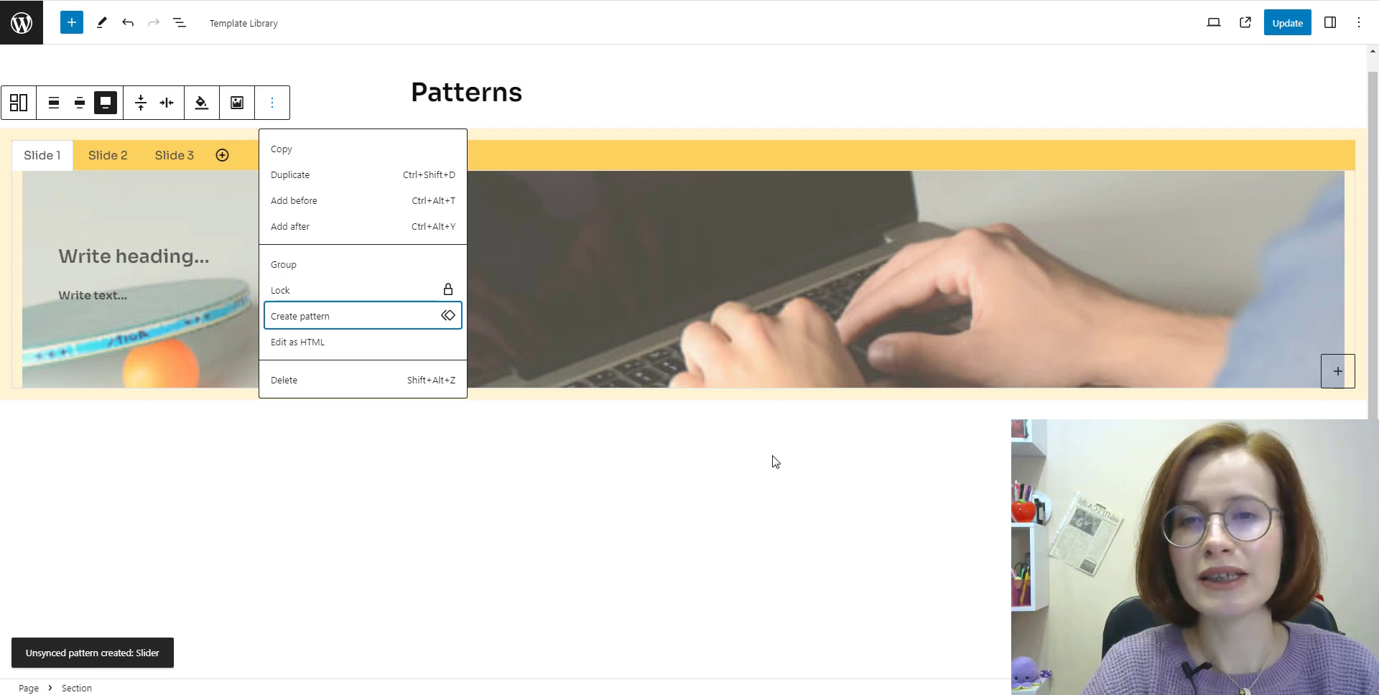
click(775, 458)
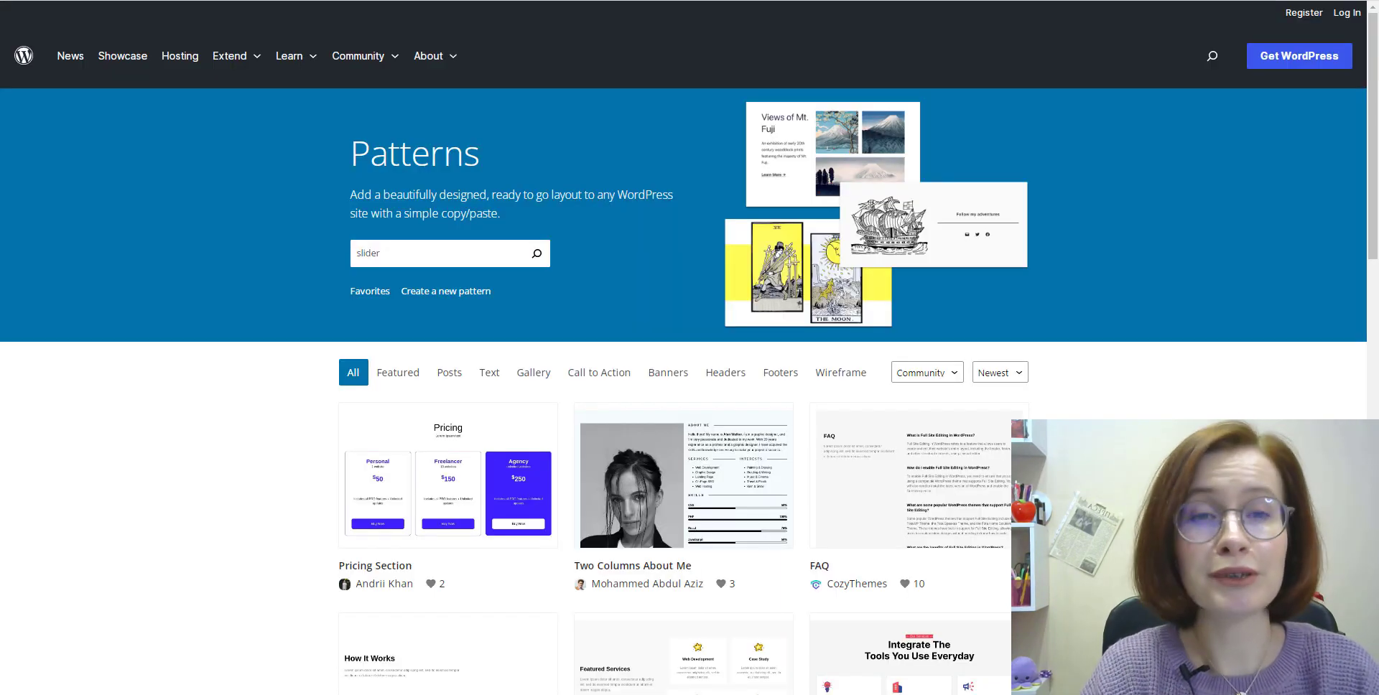
Open the Featured Services Box pattern, preview it at Full (1200px) width, and copy it.
scroll(682, 209, down, 7)
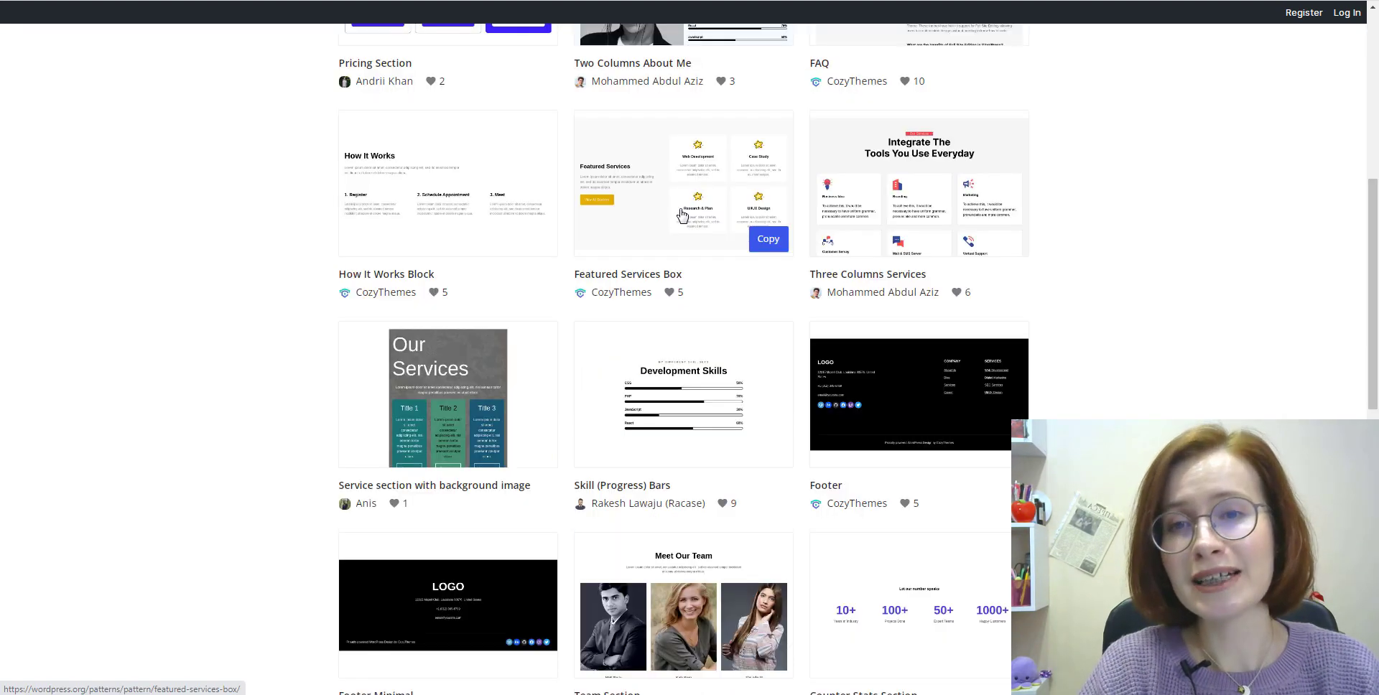
click(631, 219)
scroll(1084, 320, down, 3)
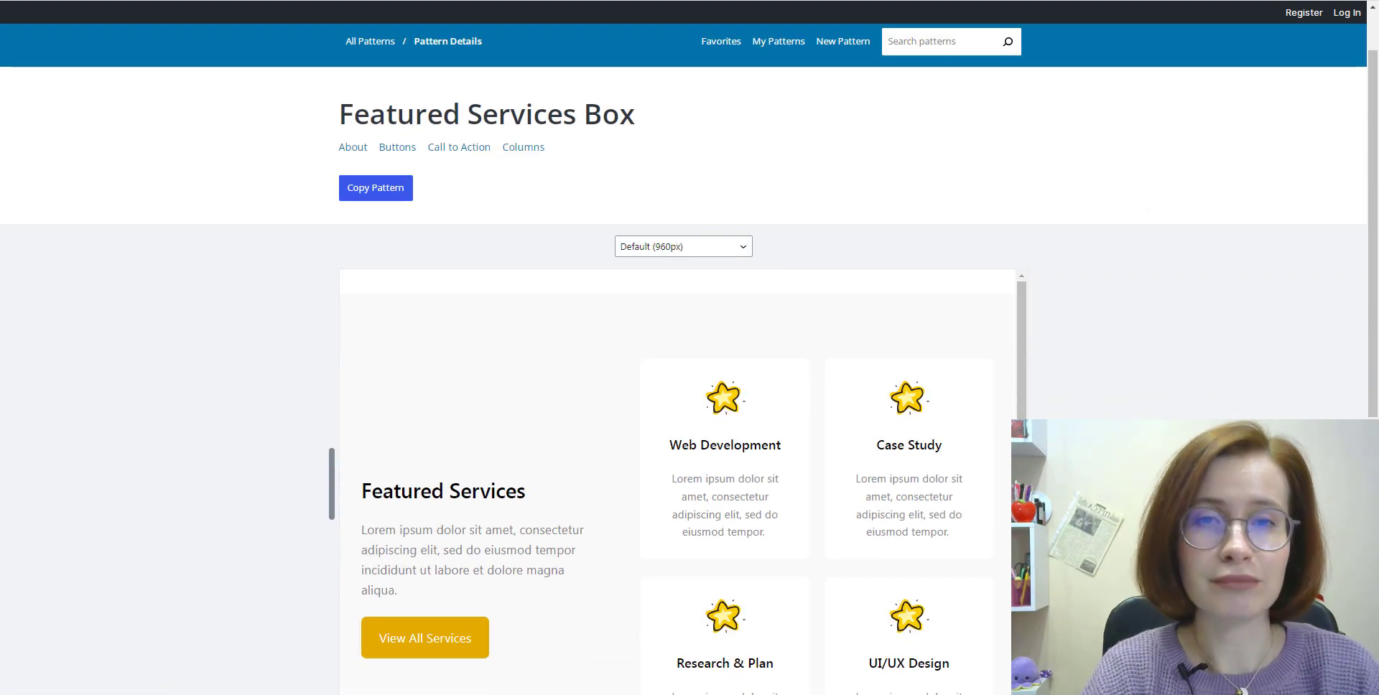
scroll(1025, 389, down, 2)
scroll(1025, 389, up, 2)
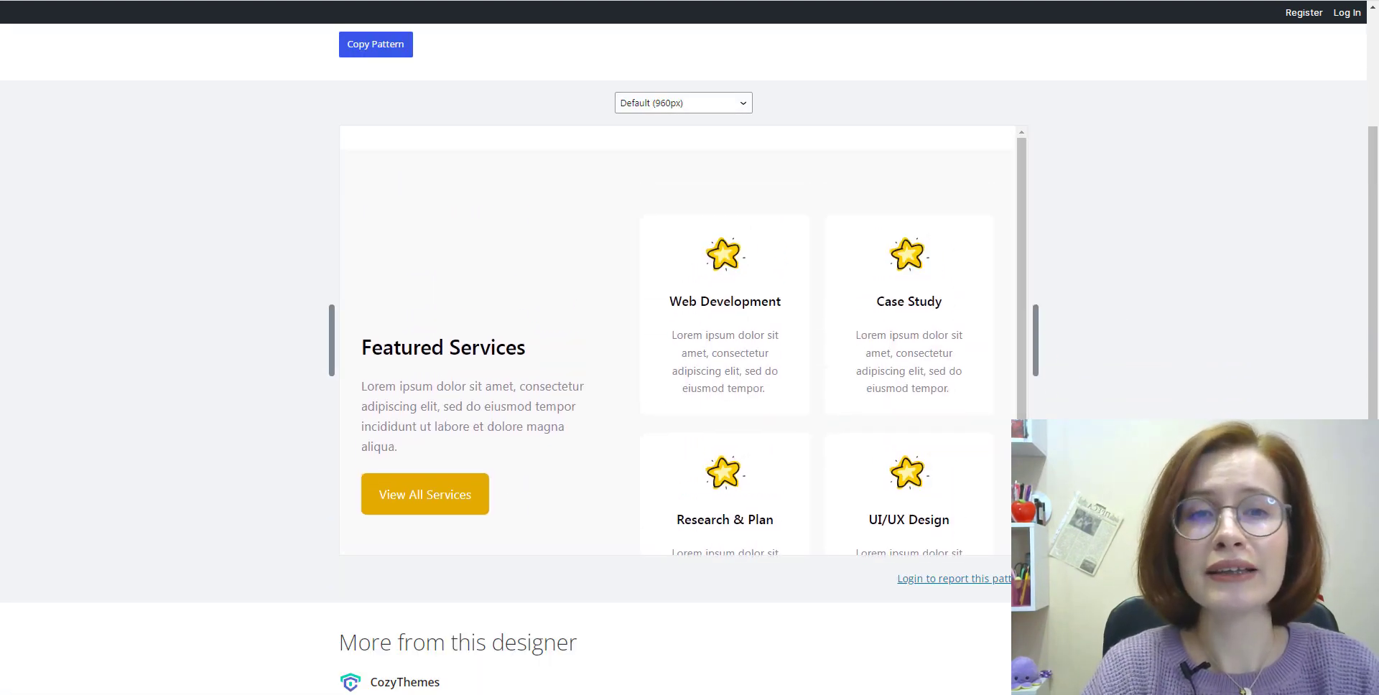
scroll(736, 175, up, 1)
click(738, 176)
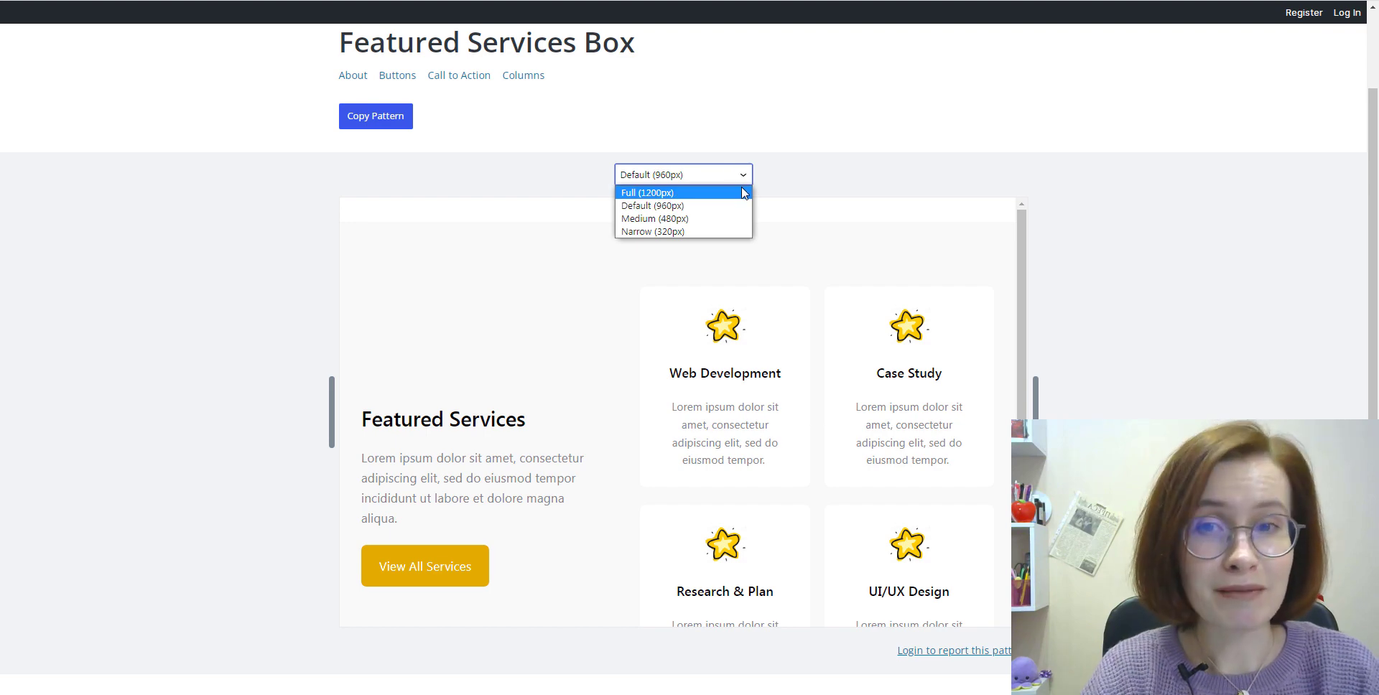
click(742, 193)
click(379, 123)
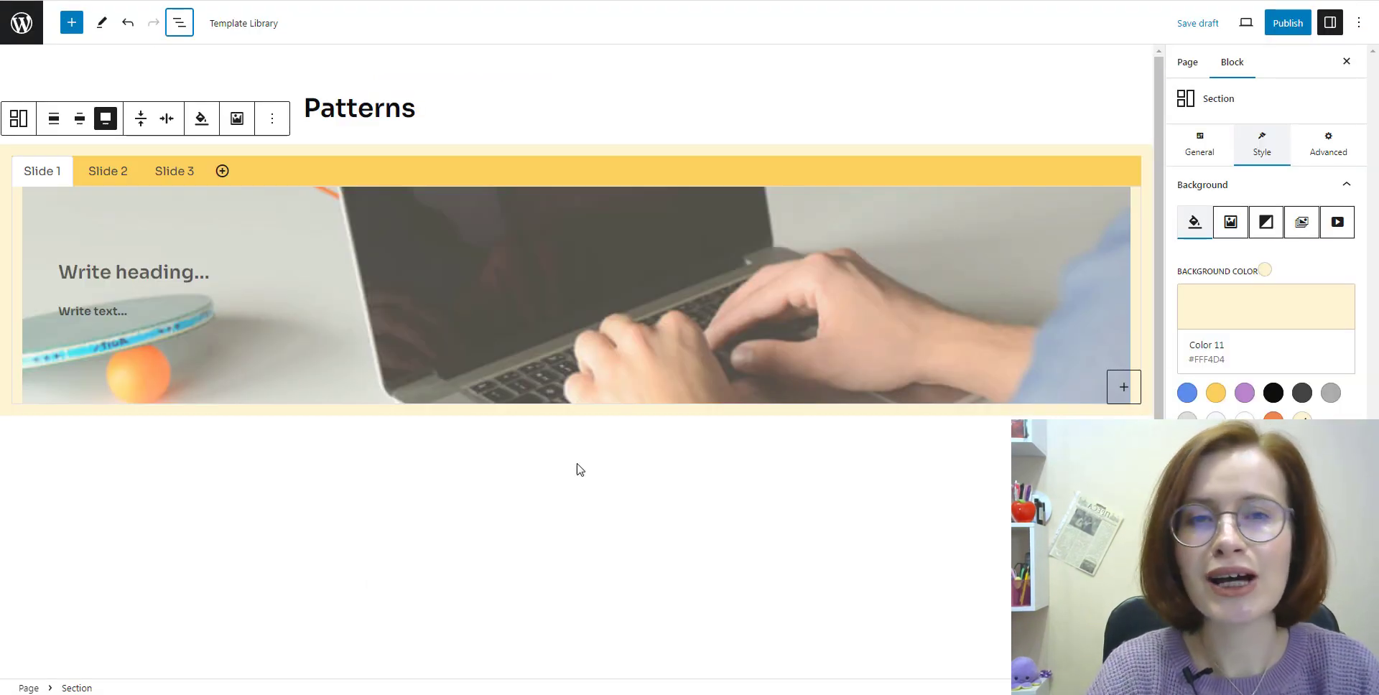
Paste the copied Featured Services pattern into a new paragraph below the slider.
click(683, 443)
click(681, 443)
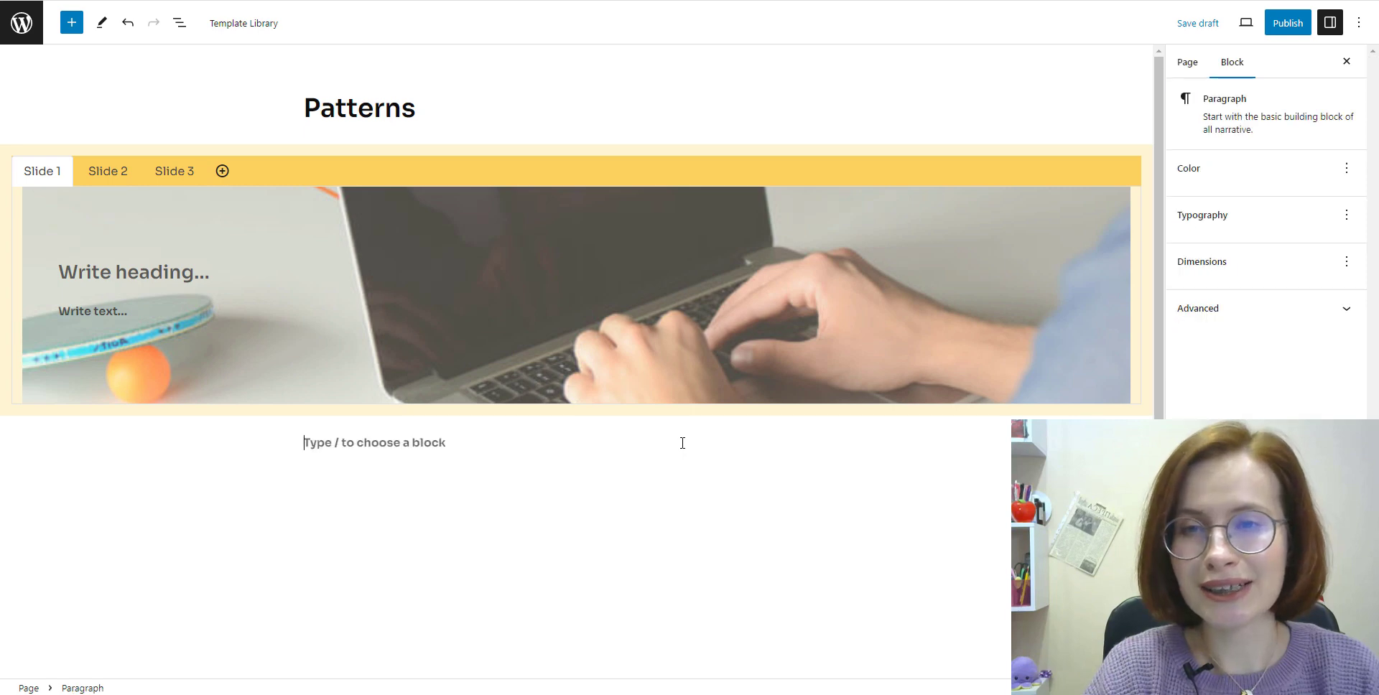
right_click(440, 441)
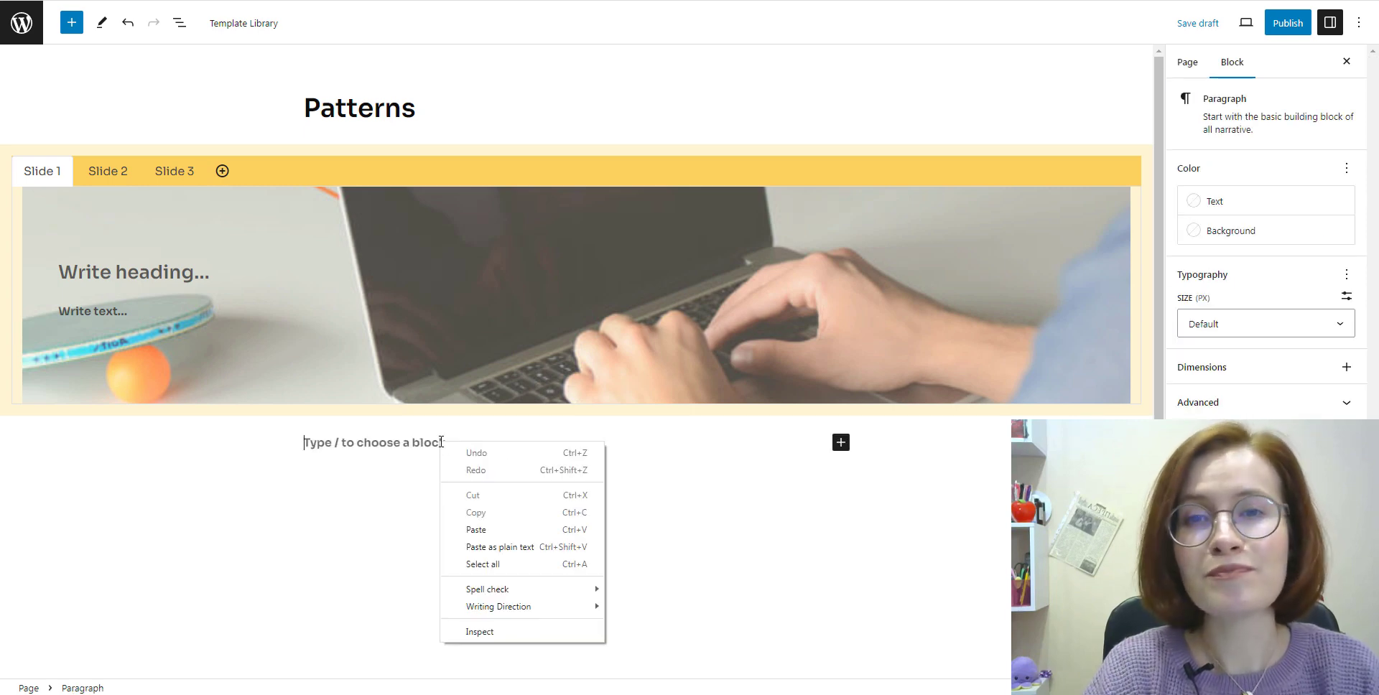
click(485, 530)
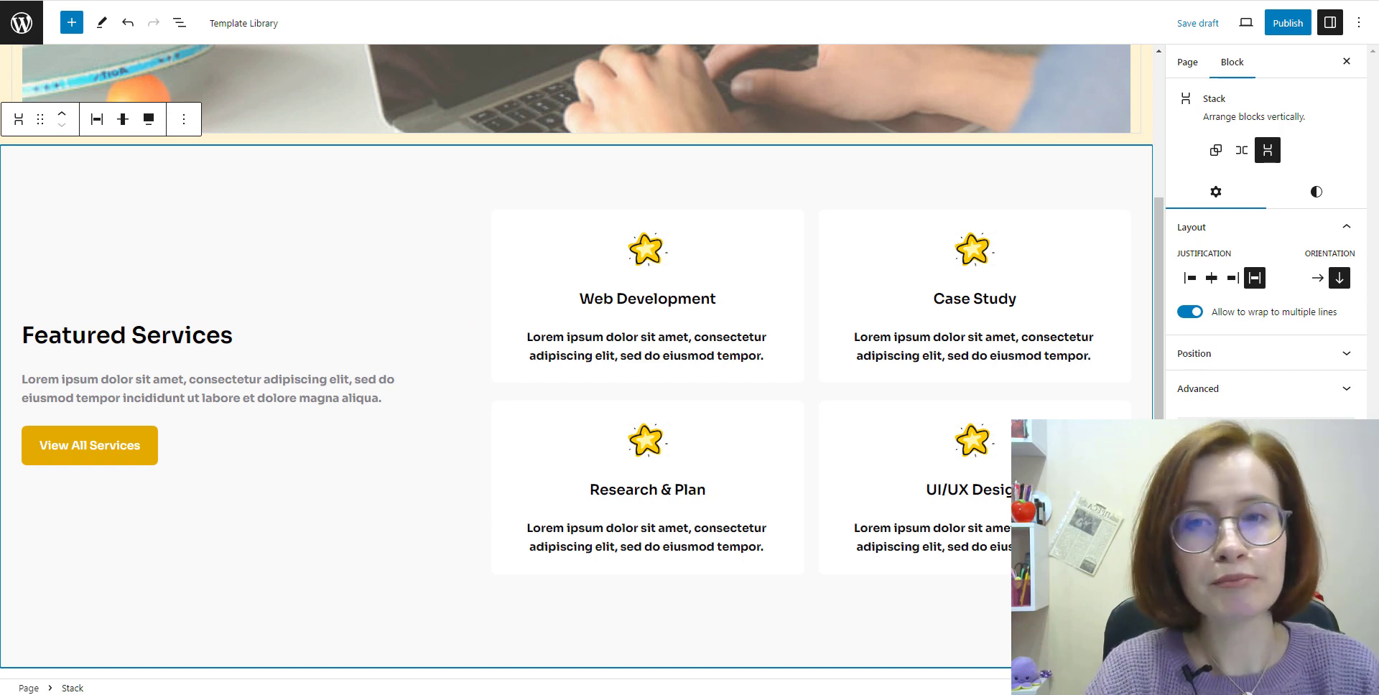
scroll(574, 359, down, 1)
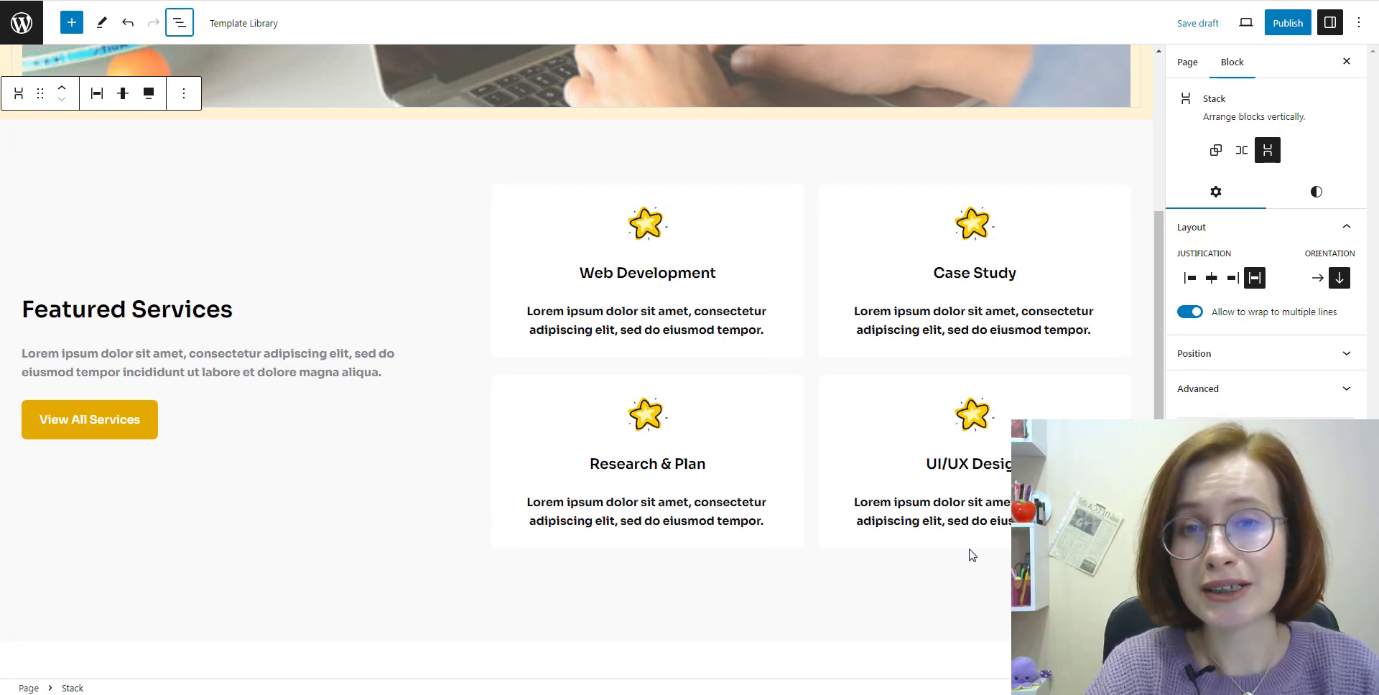
Start a pattern from the Stack block and name it 'WP Pattern'.
click(185, 99)
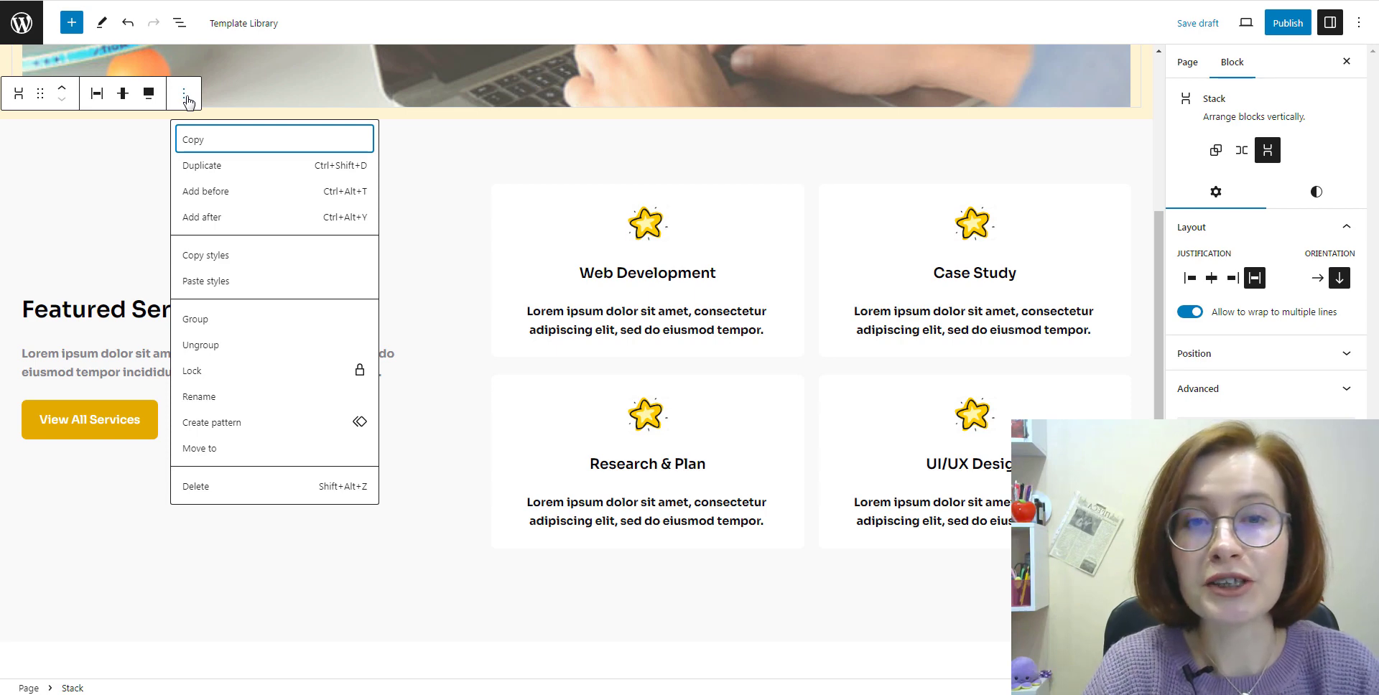
click(230, 428)
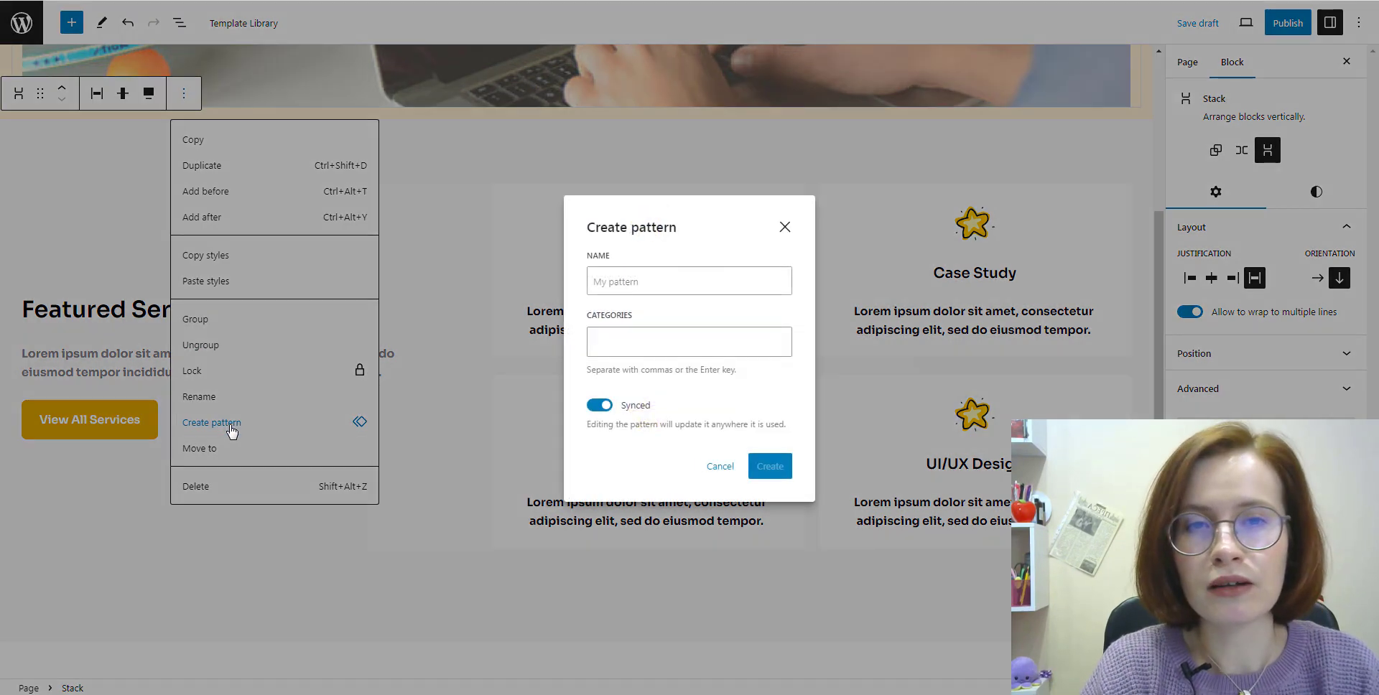
click(656, 280)
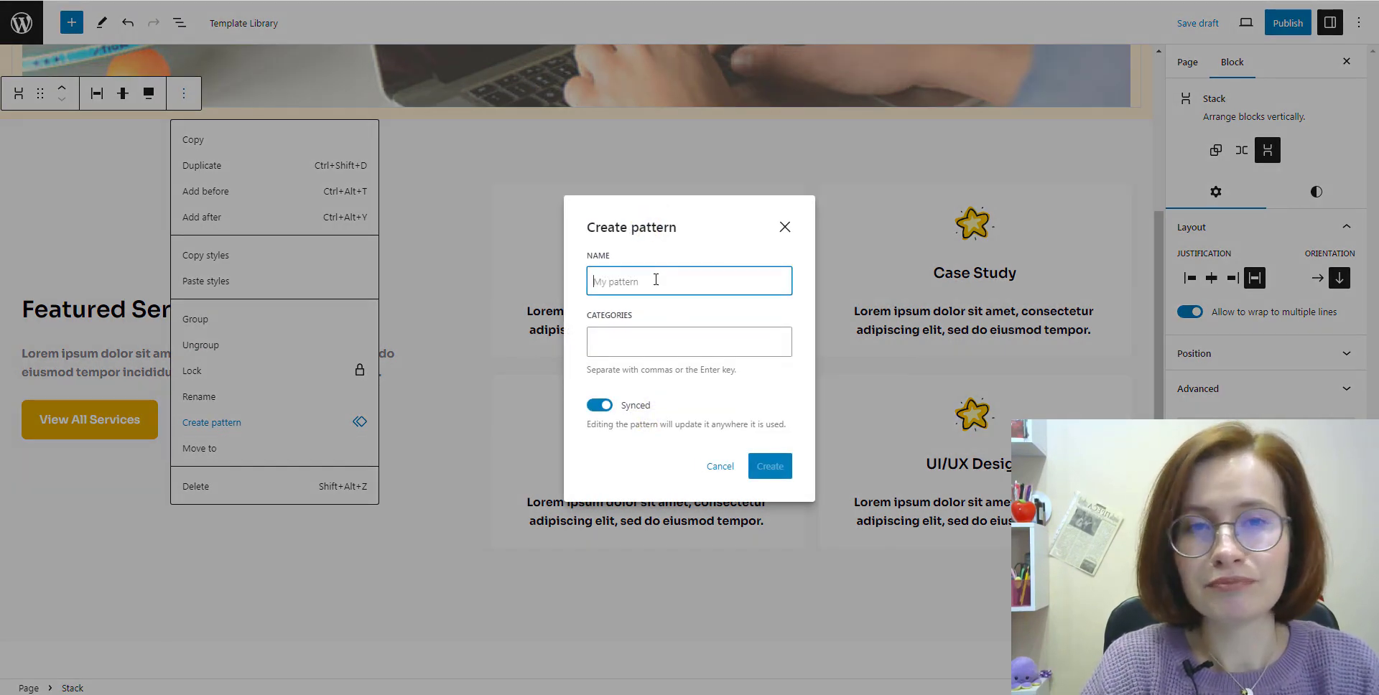
text(WP)
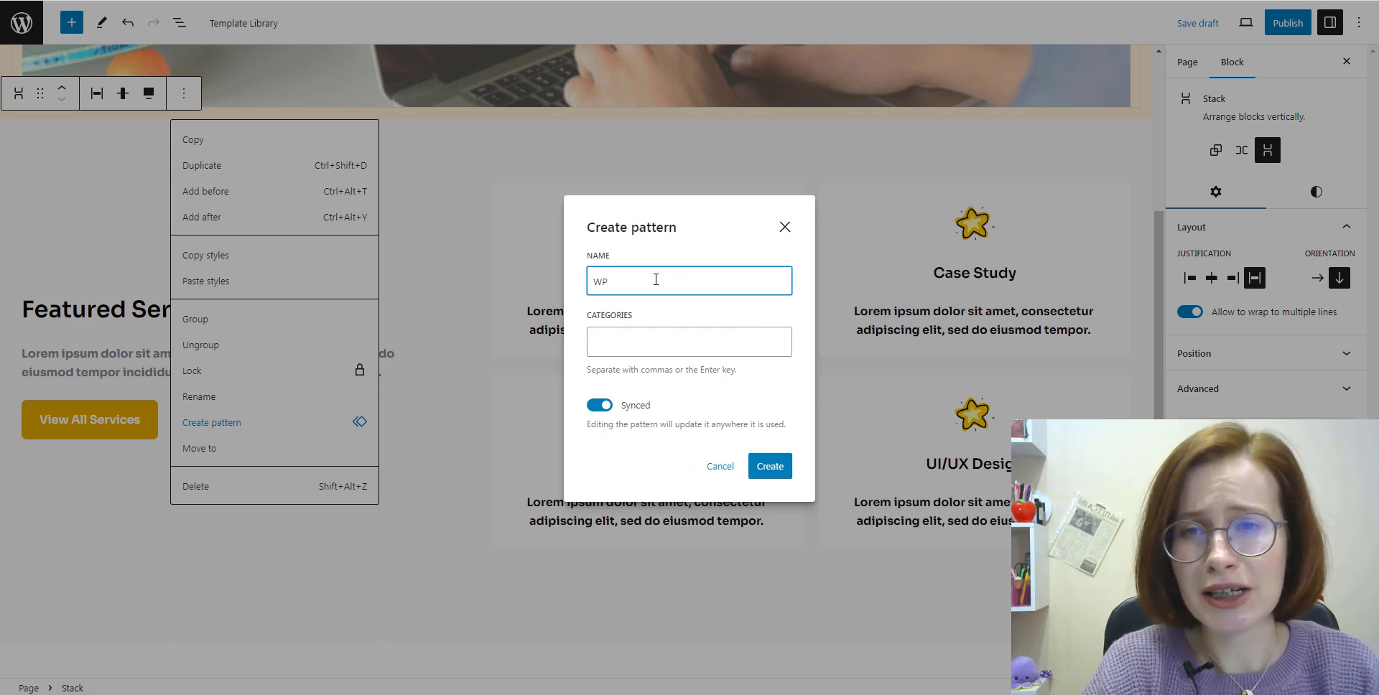
text( Pa)
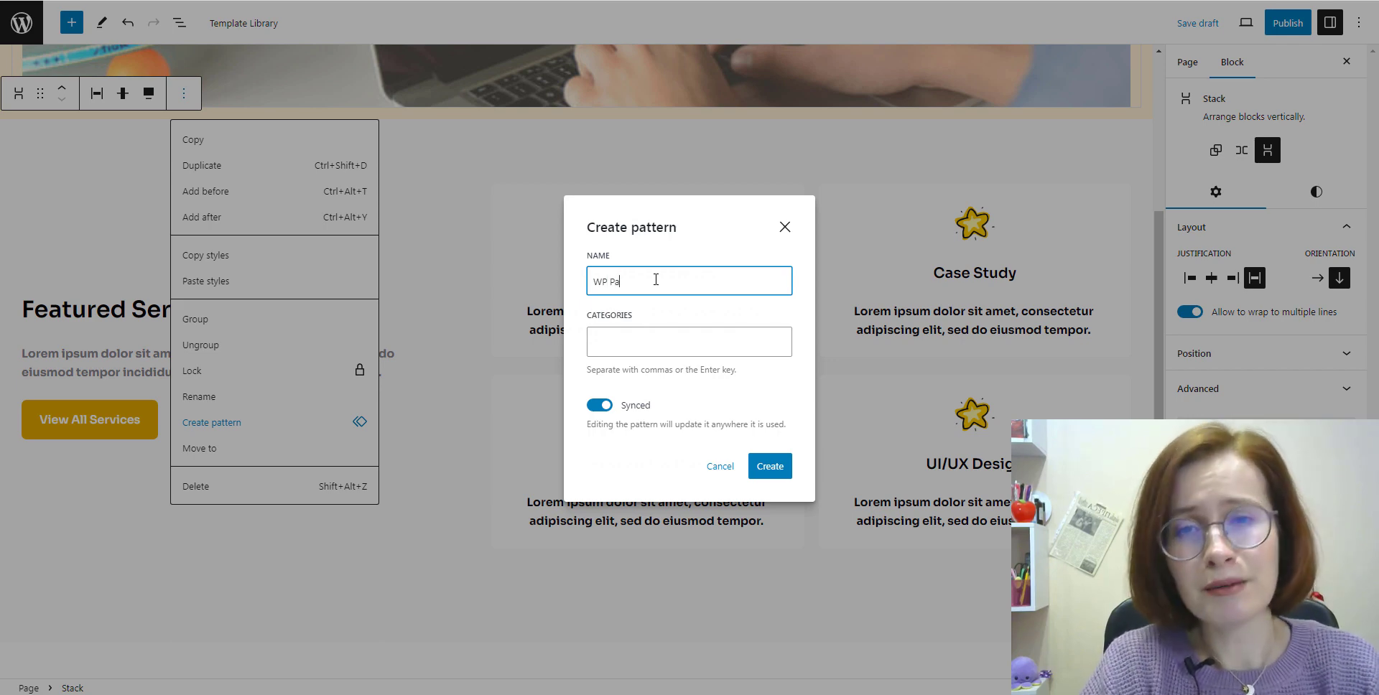
text(tter)
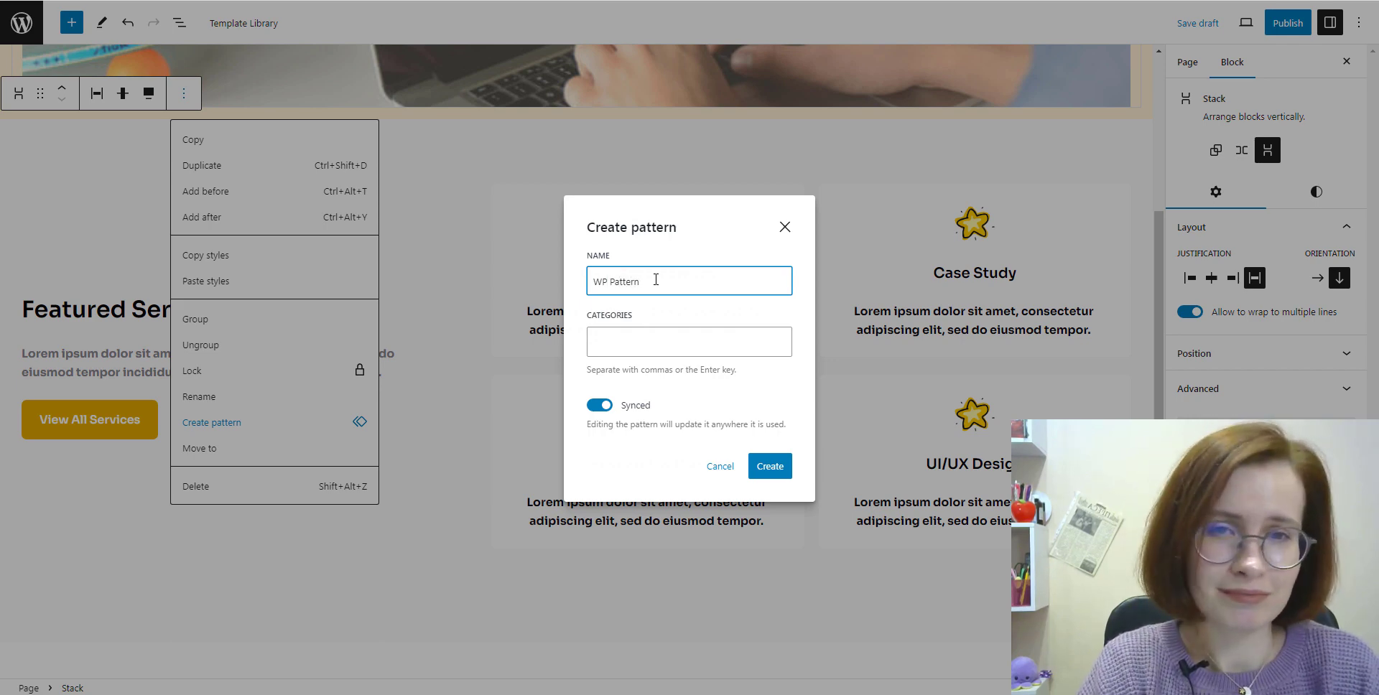
text(n)
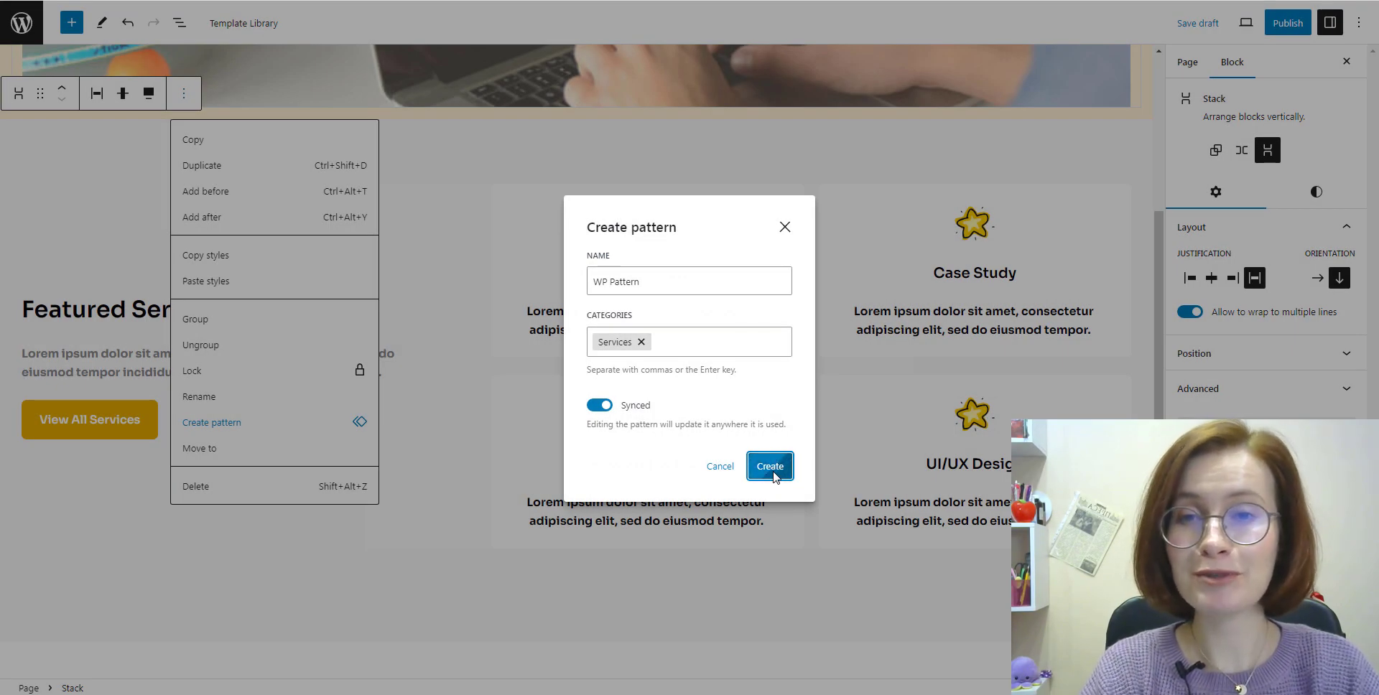
Create 'WP Pattern' as a synced pattern from the Featured Services section.
click(770, 466)
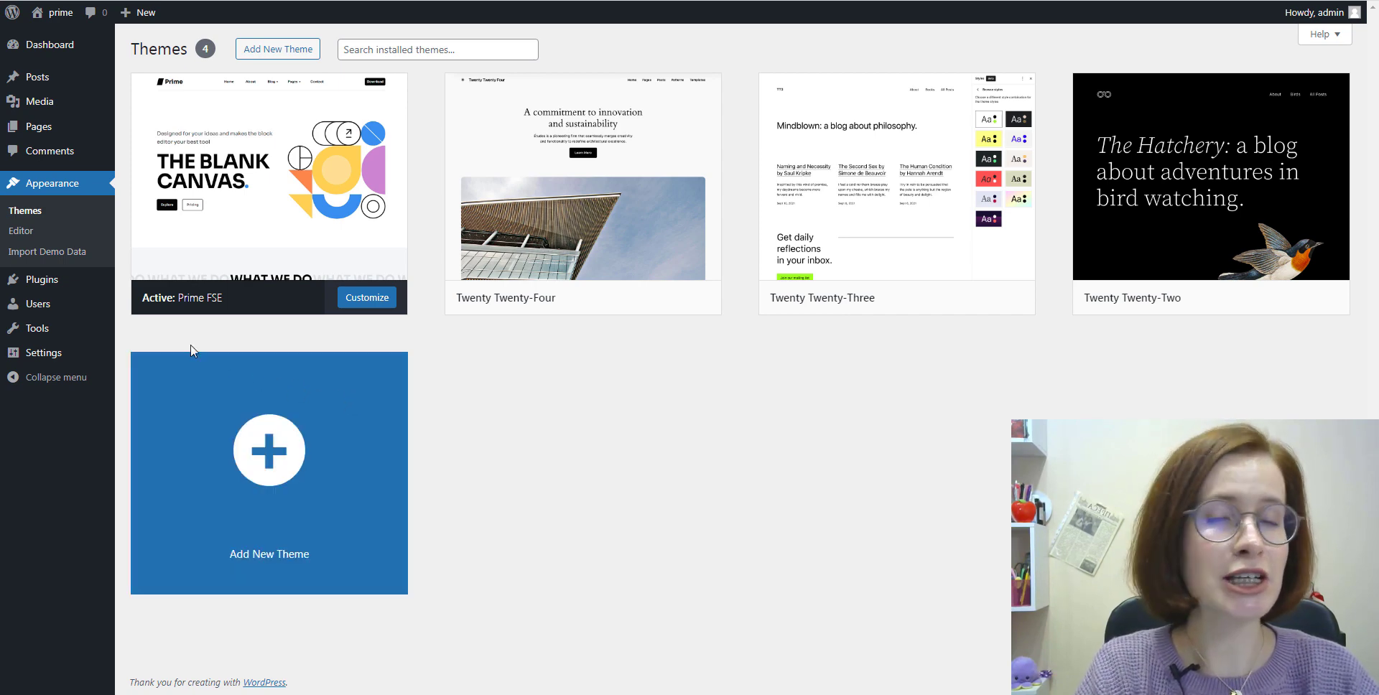
Open the Site Editor from the admin Appearance menu.
click(18, 231)
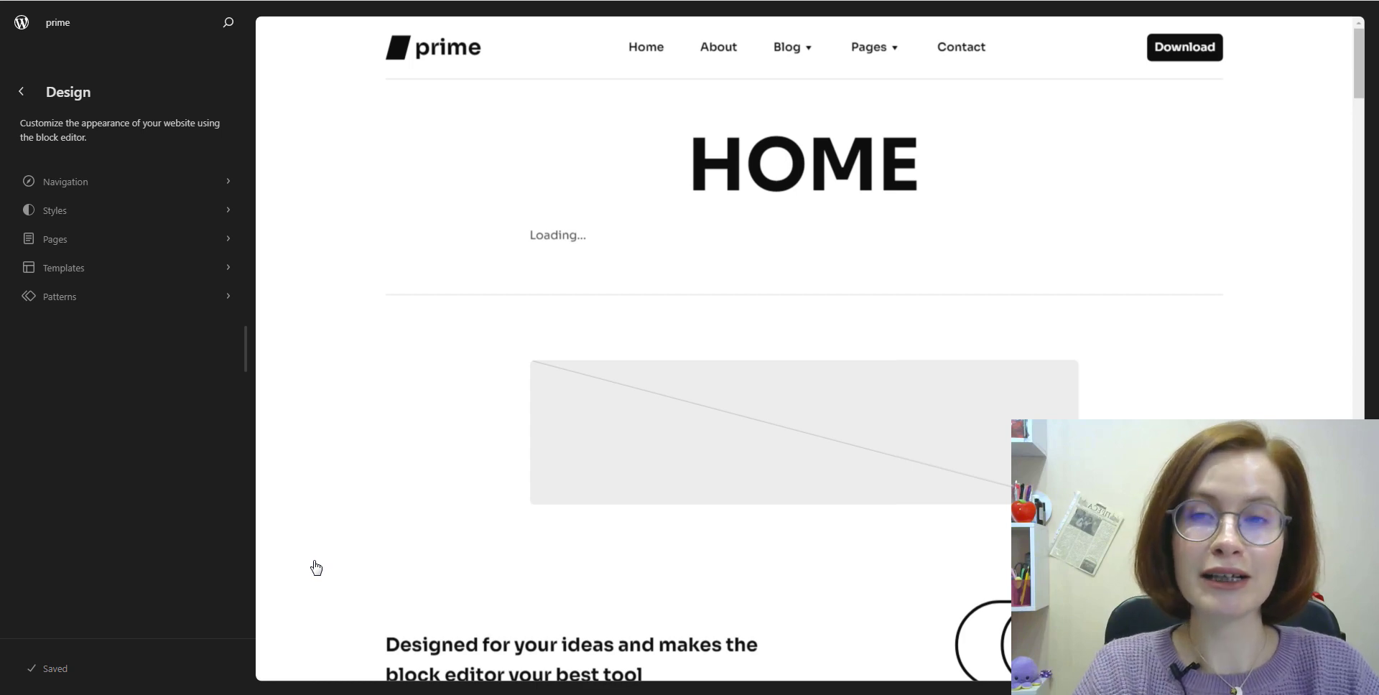
Open the Patterns library listing all 22 site patterns.
click(153, 306)
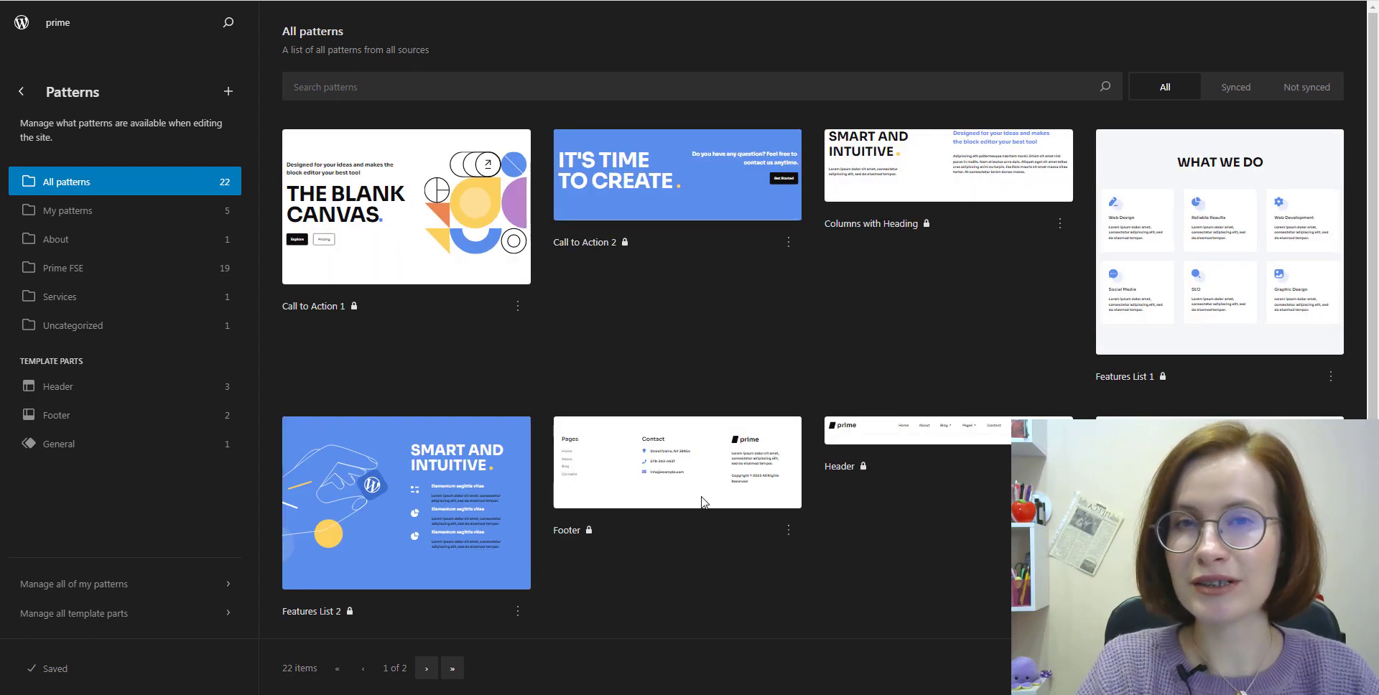
click(703, 502)
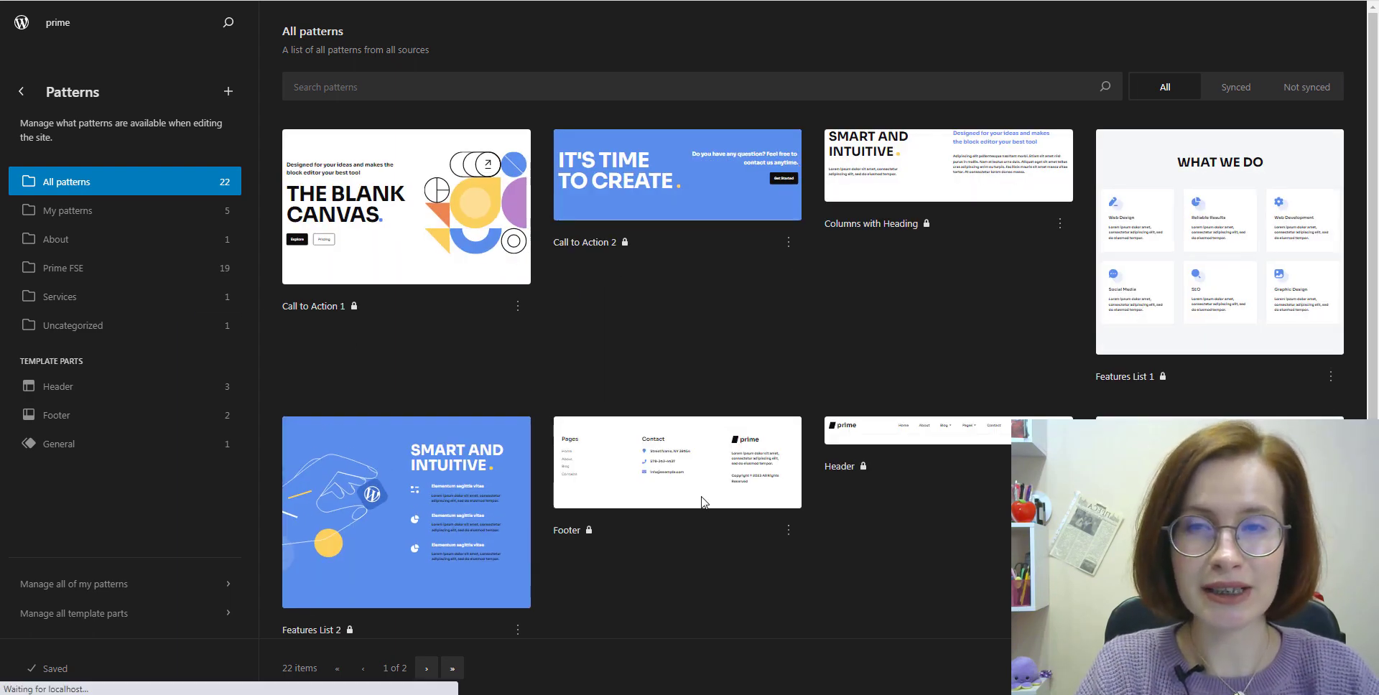
scroll(1321, 302, down, 1)
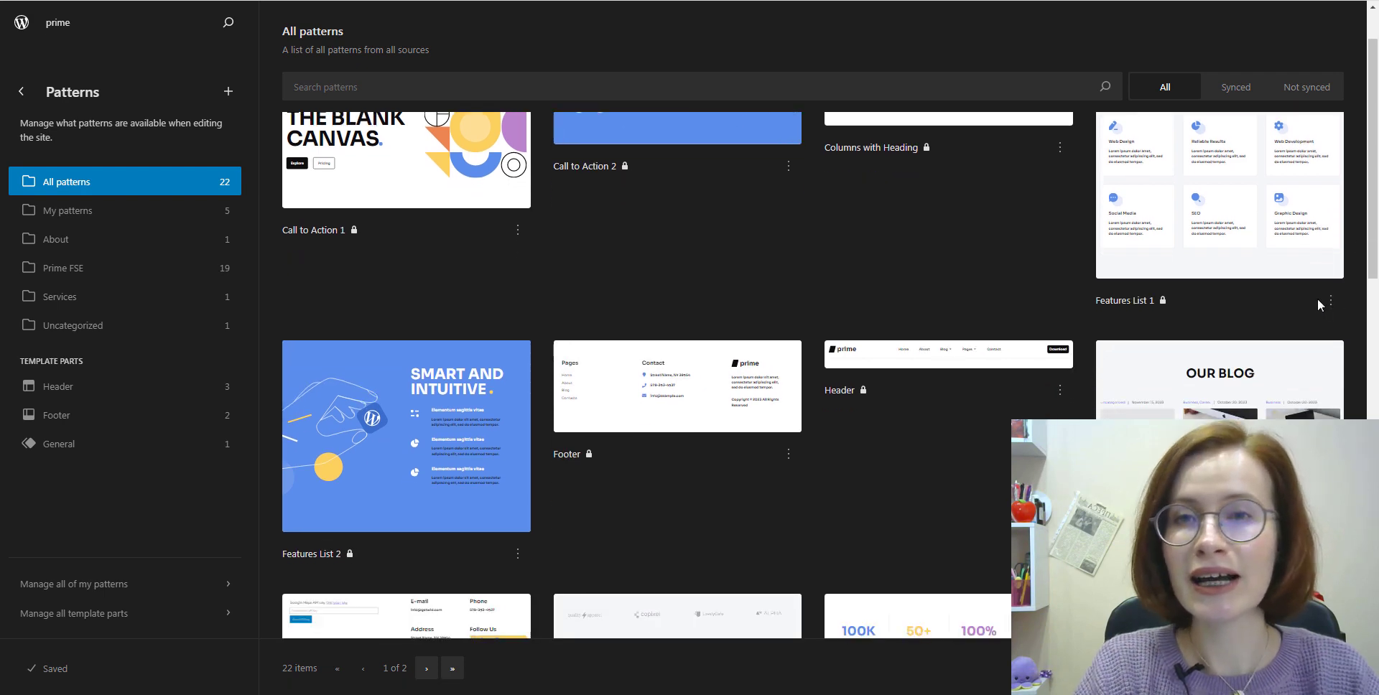
scroll(1319, 302, down, 4)
scroll(1319, 310, down, 5)
scroll(1321, 314, down, 4)
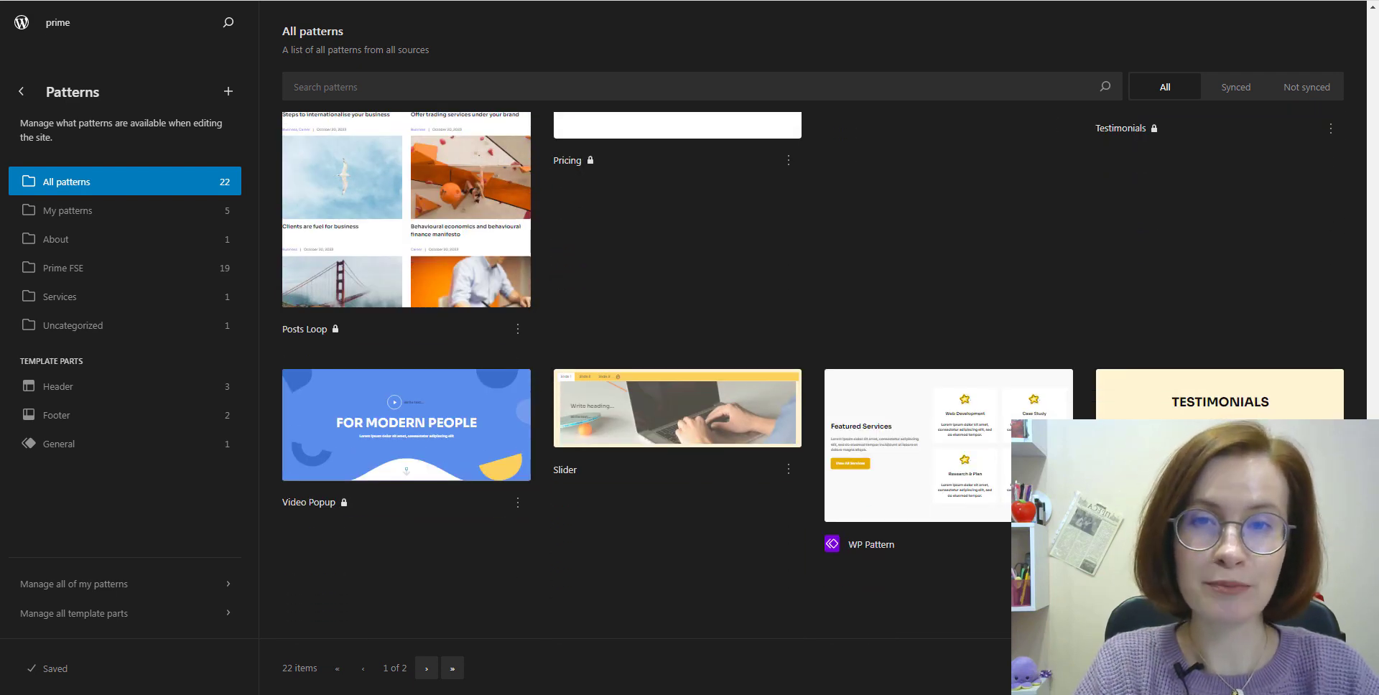
click(177, 220)
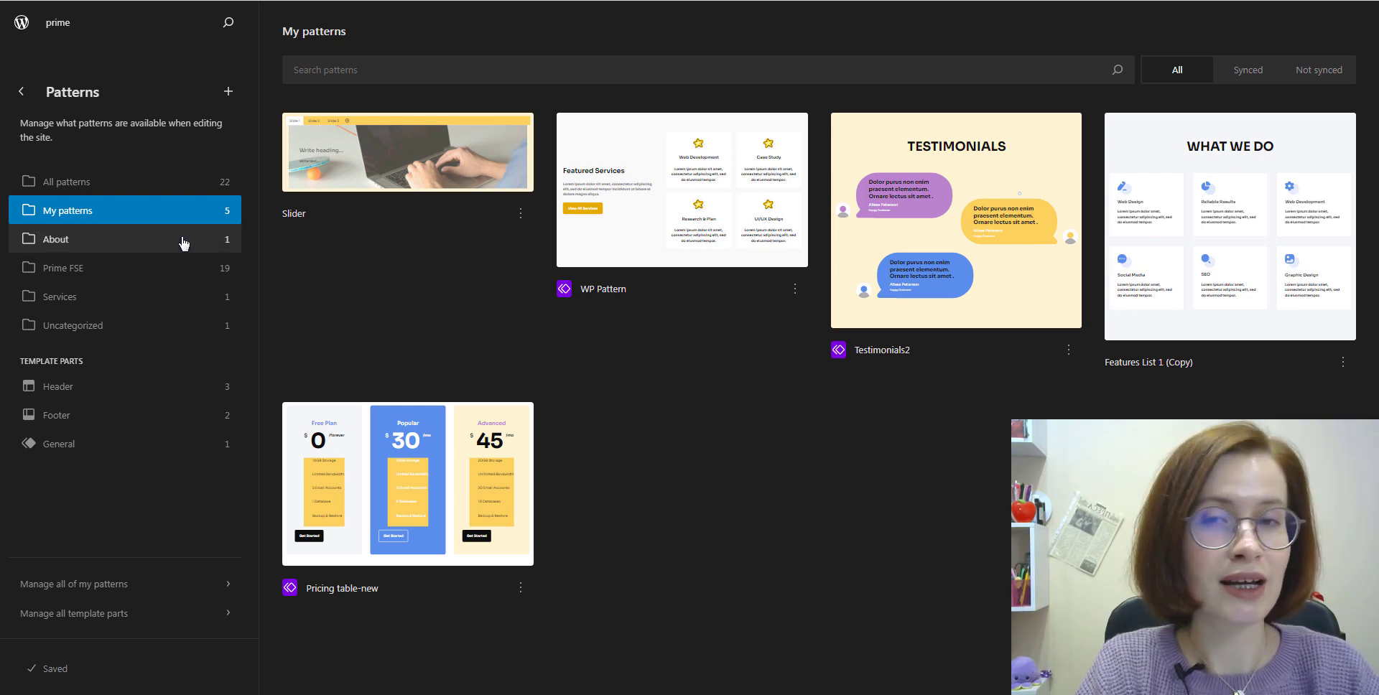
click(184, 245)
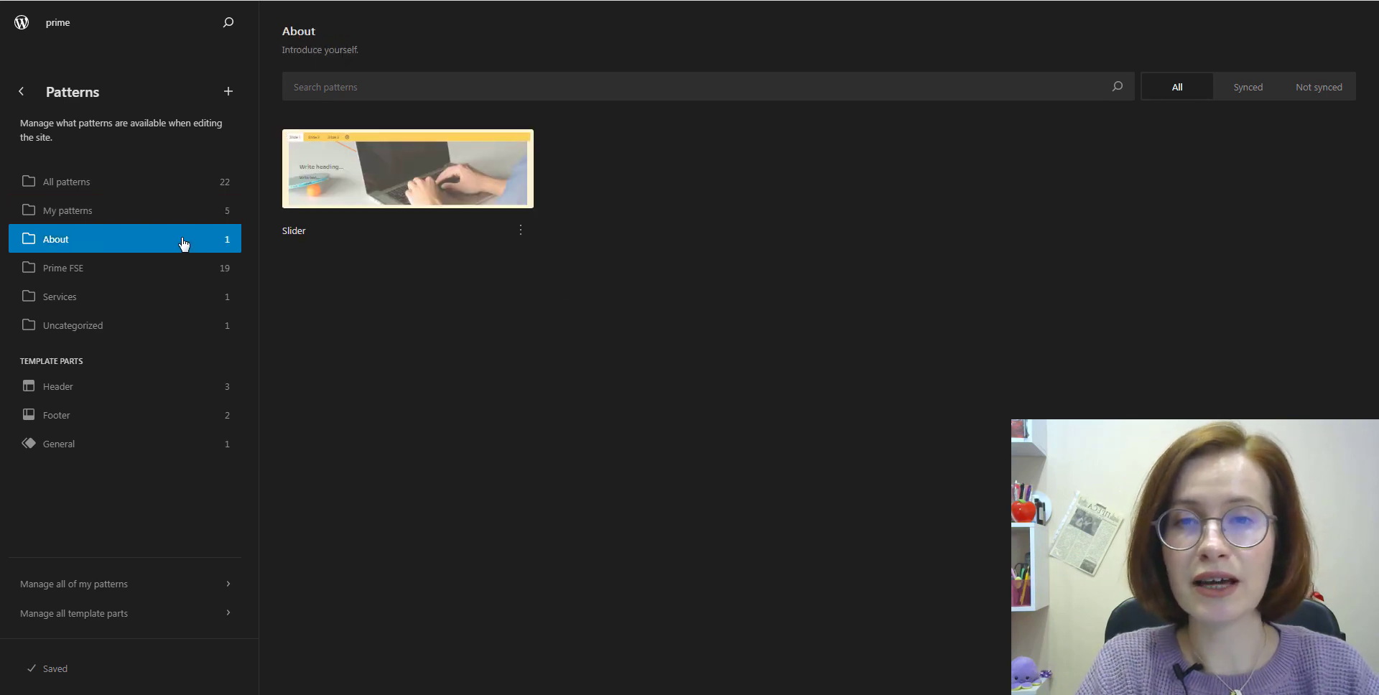
click(158, 302)
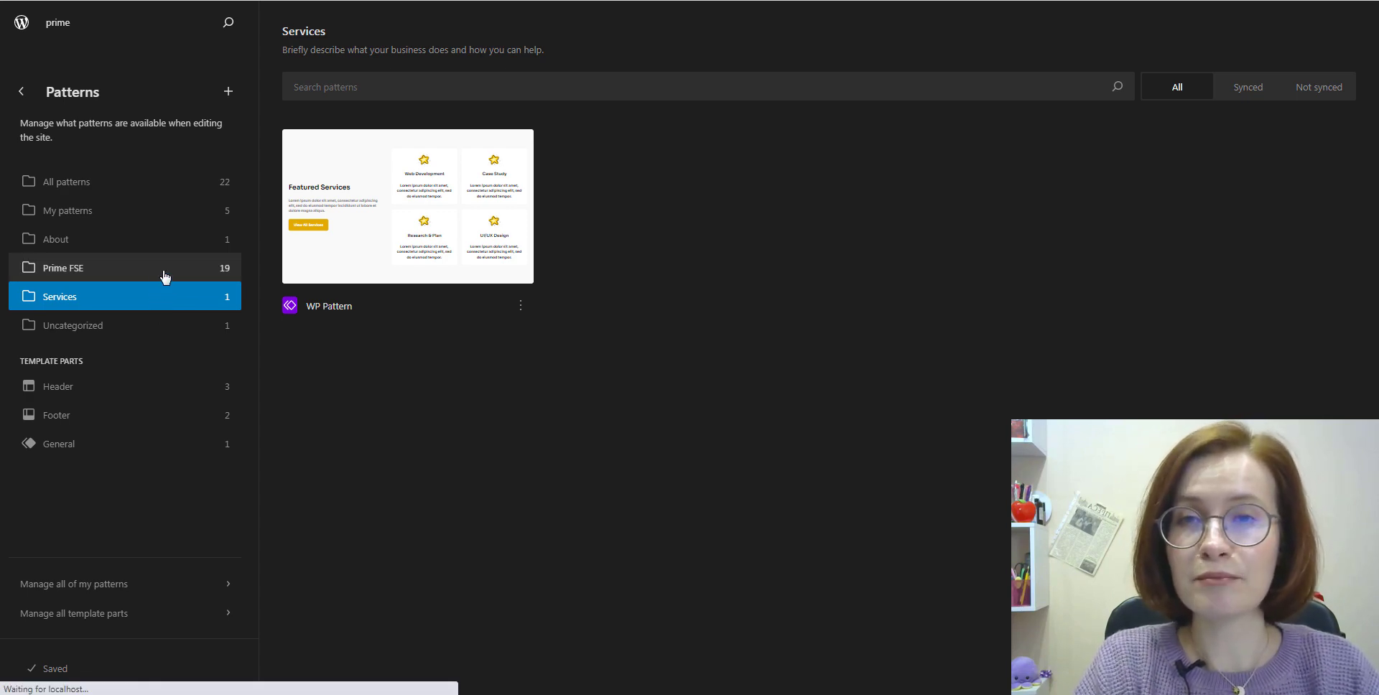
click(164, 276)
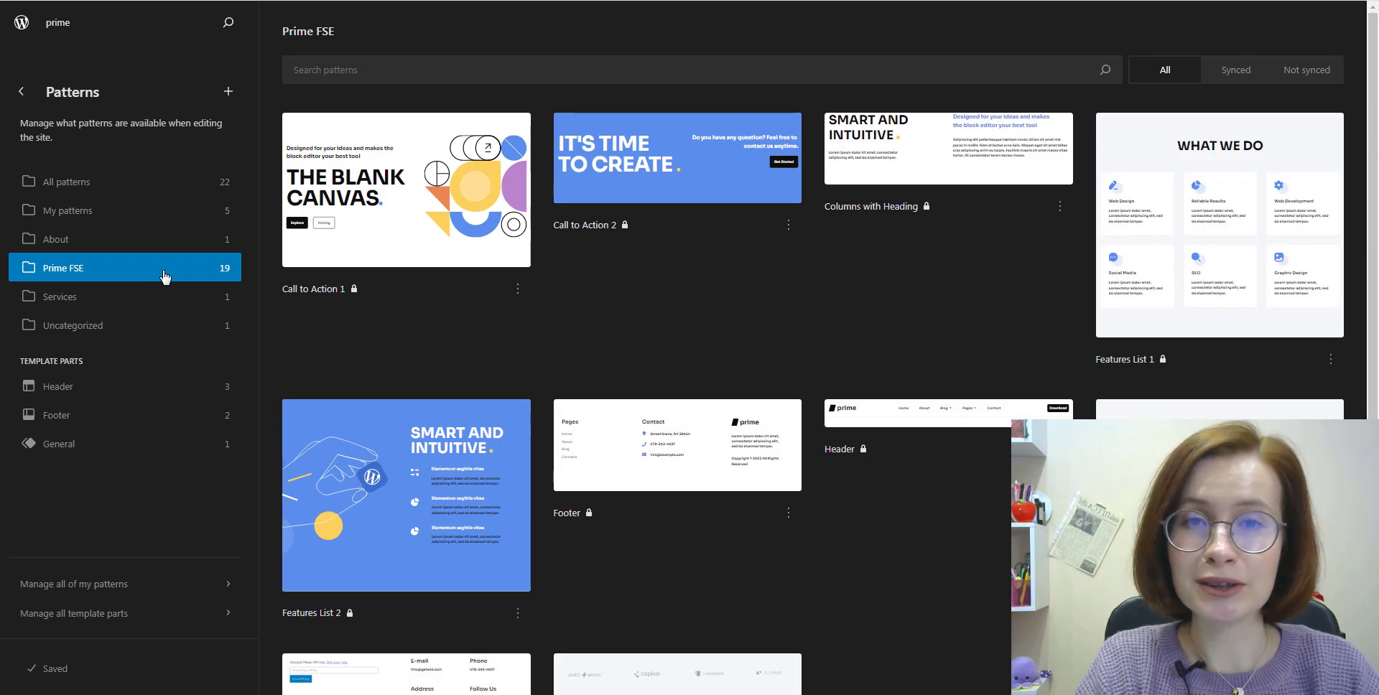
click(166, 186)
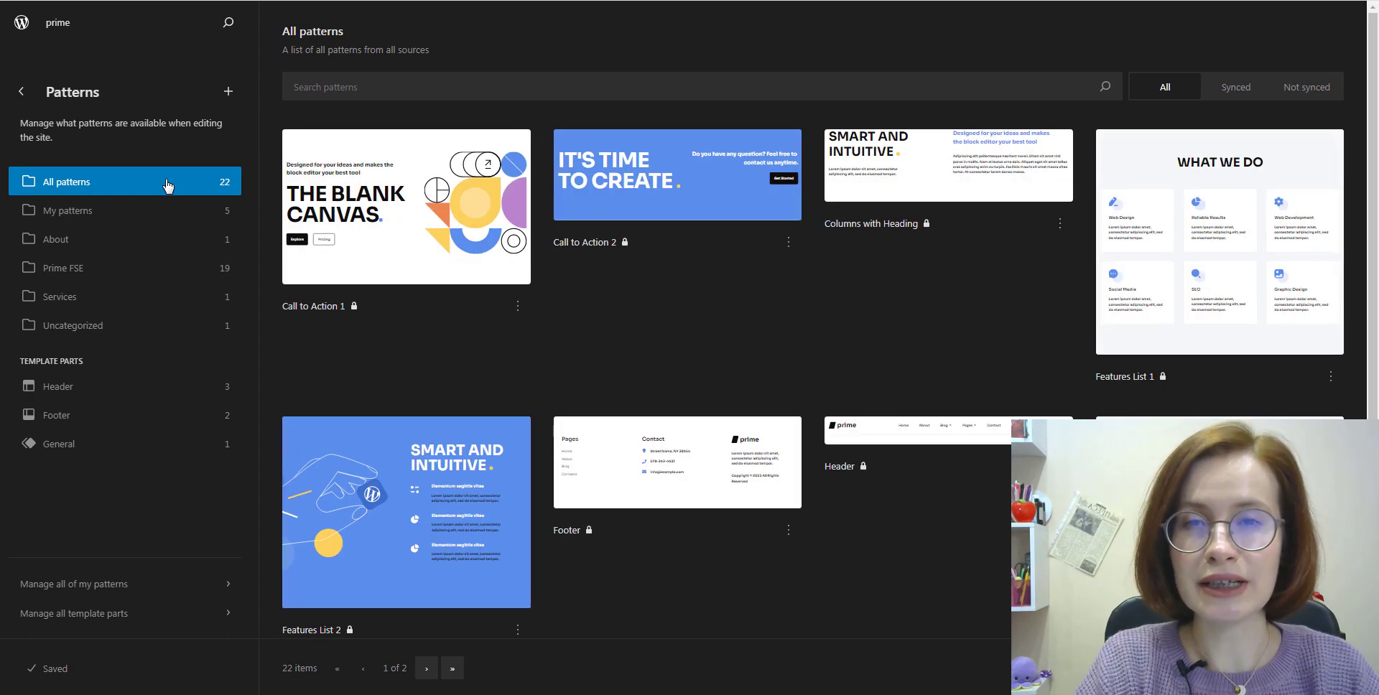
Search patterns for 'w', clear the search, then filter to Synced and finally Not synced.
click(799, 84)
text(w)
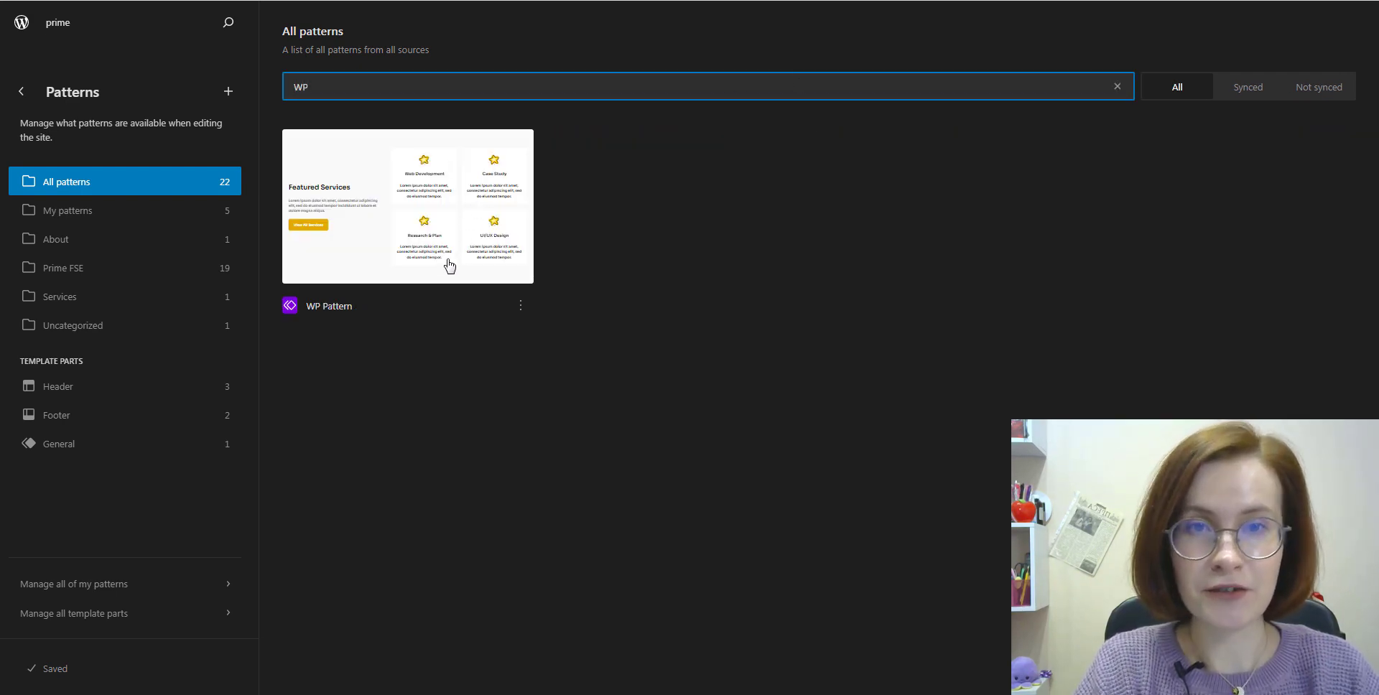
click(1116, 86)
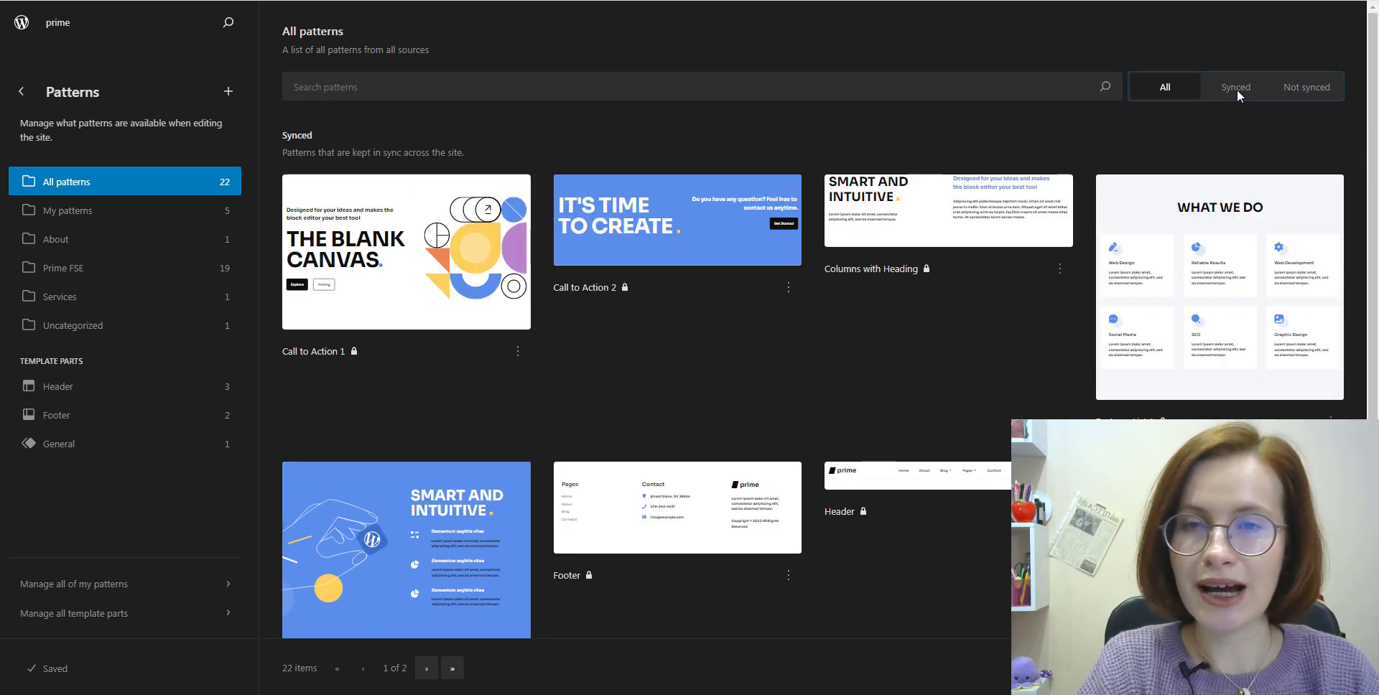
click(1236, 89)
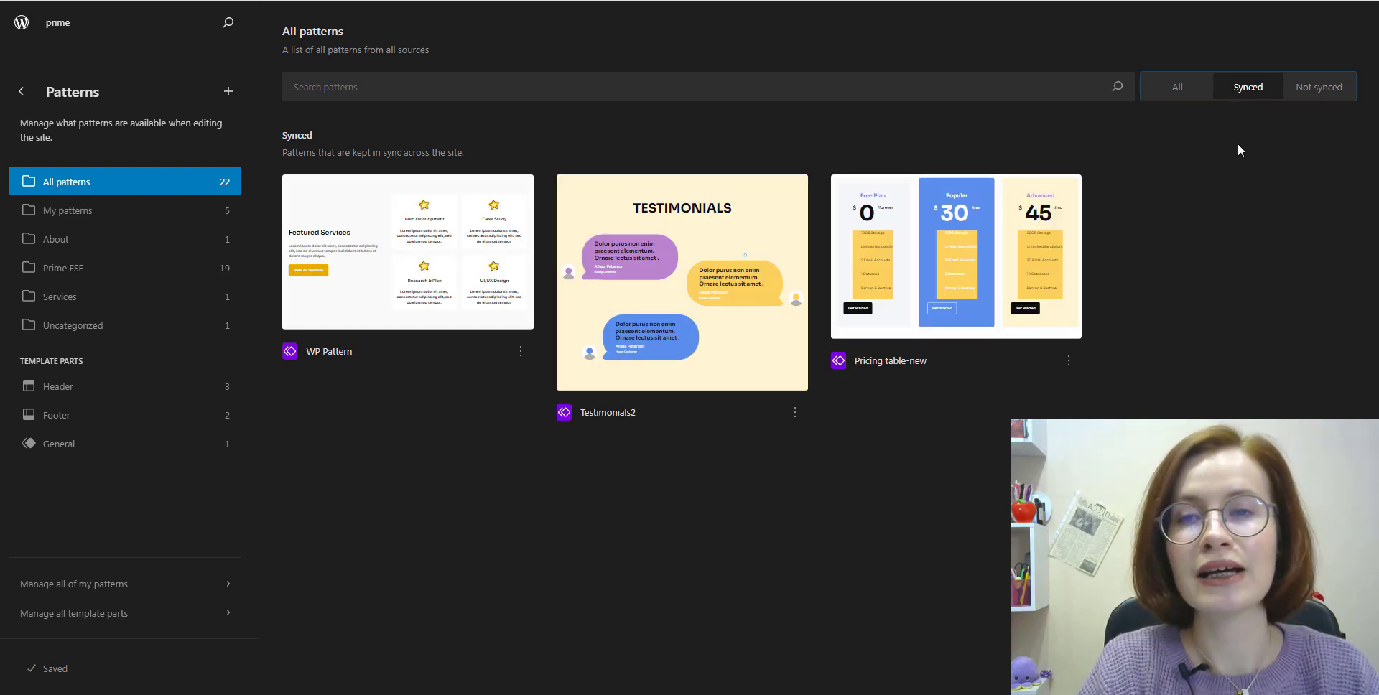
click(1328, 88)
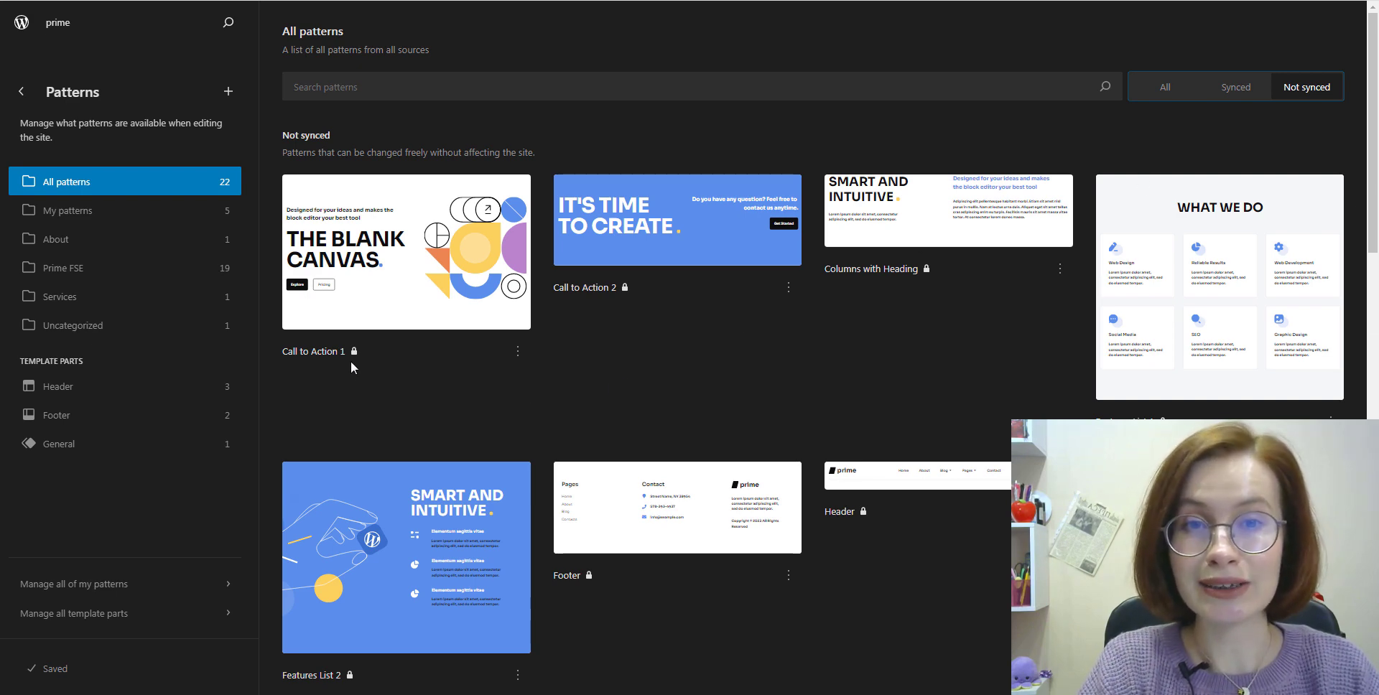
mouse_move(353, 356)
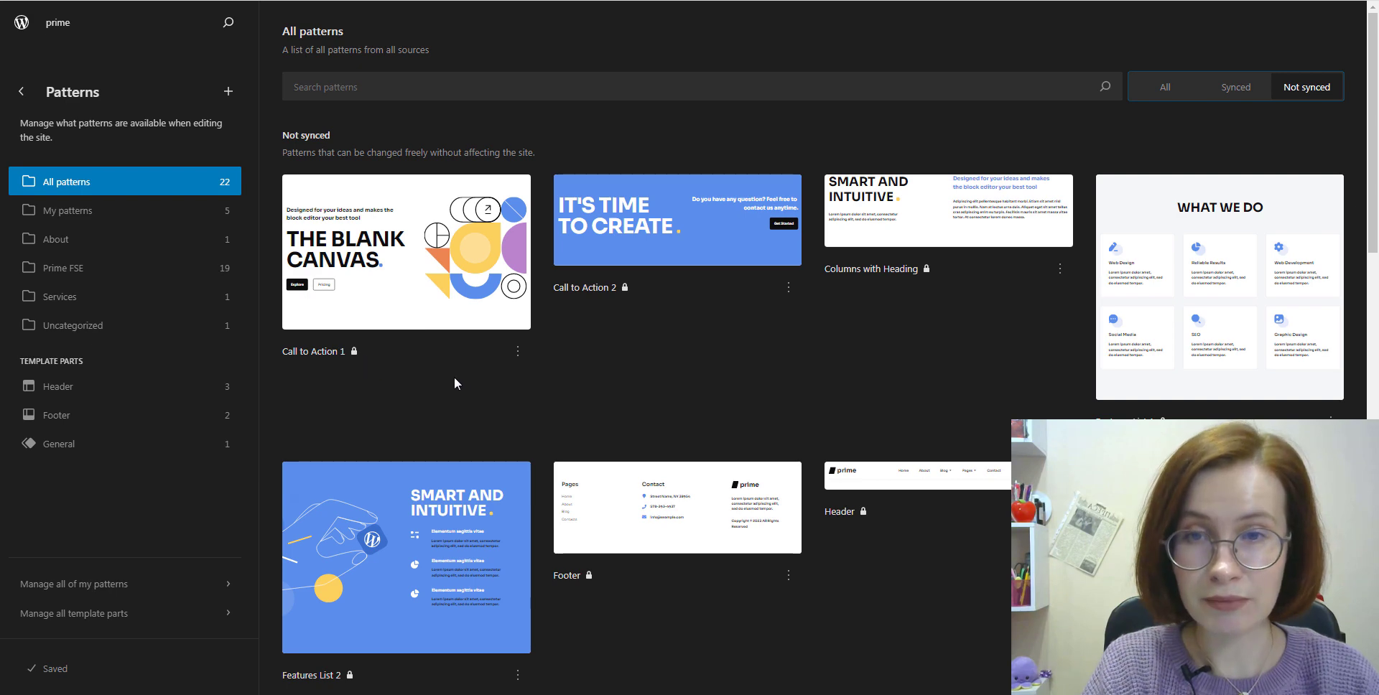
click(517, 352)
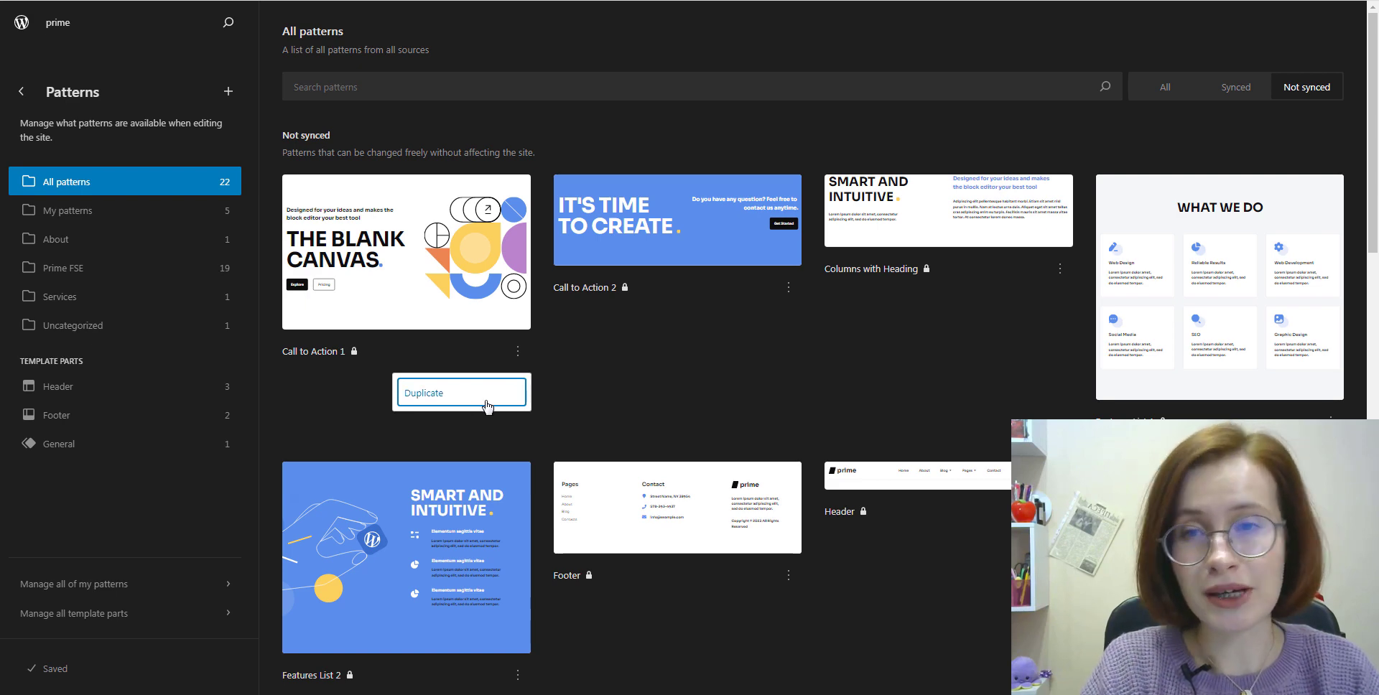
click(514, 431)
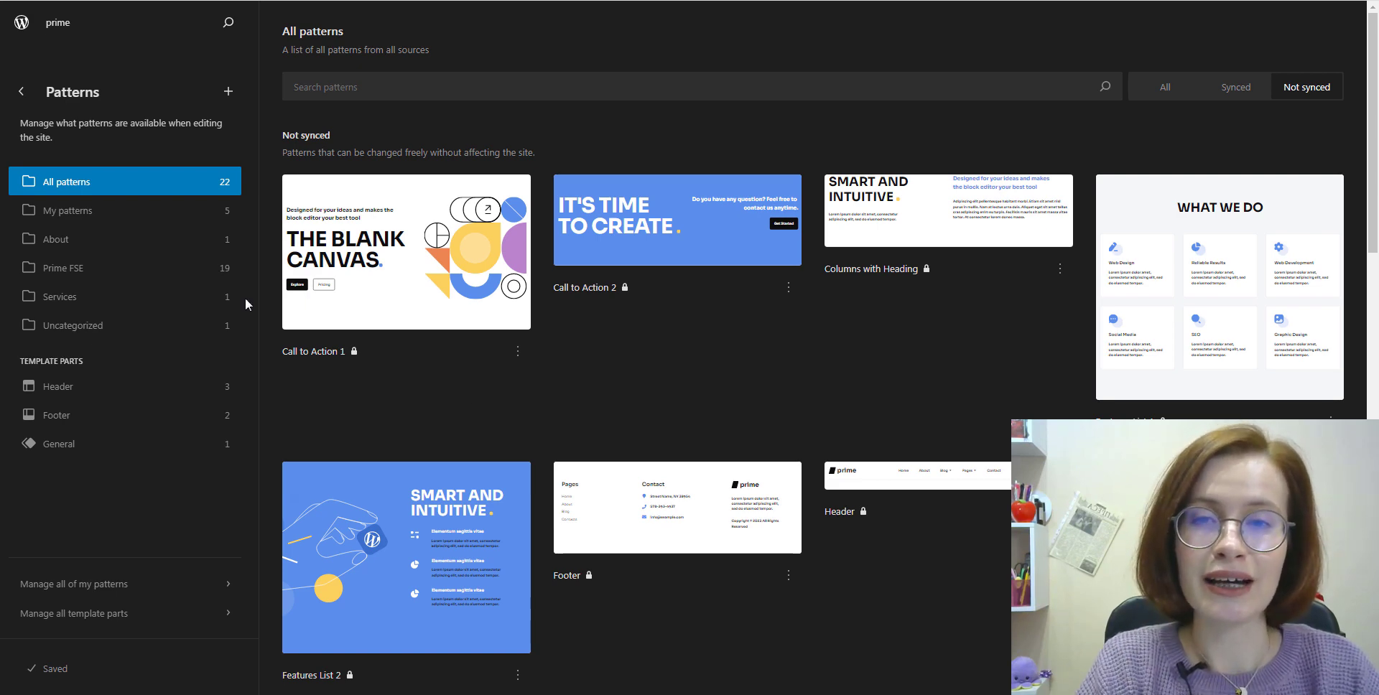
click(93, 216)
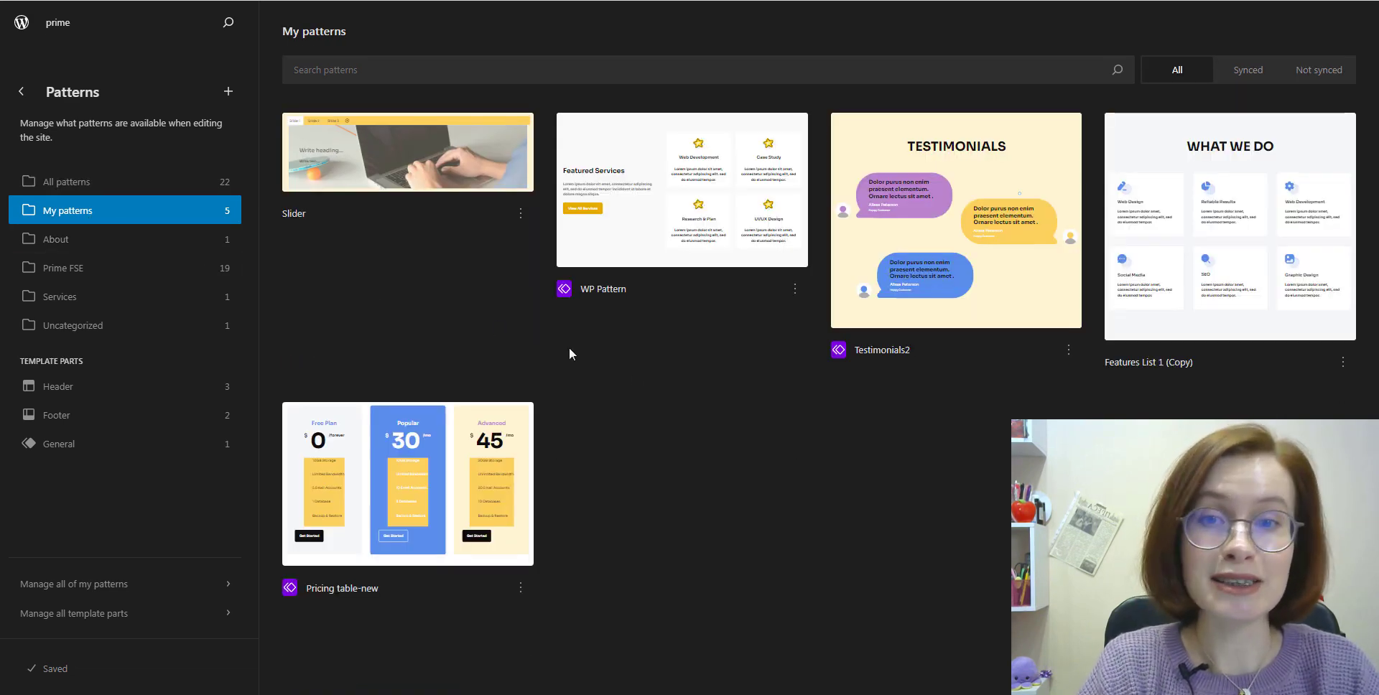
click(1342, 363)
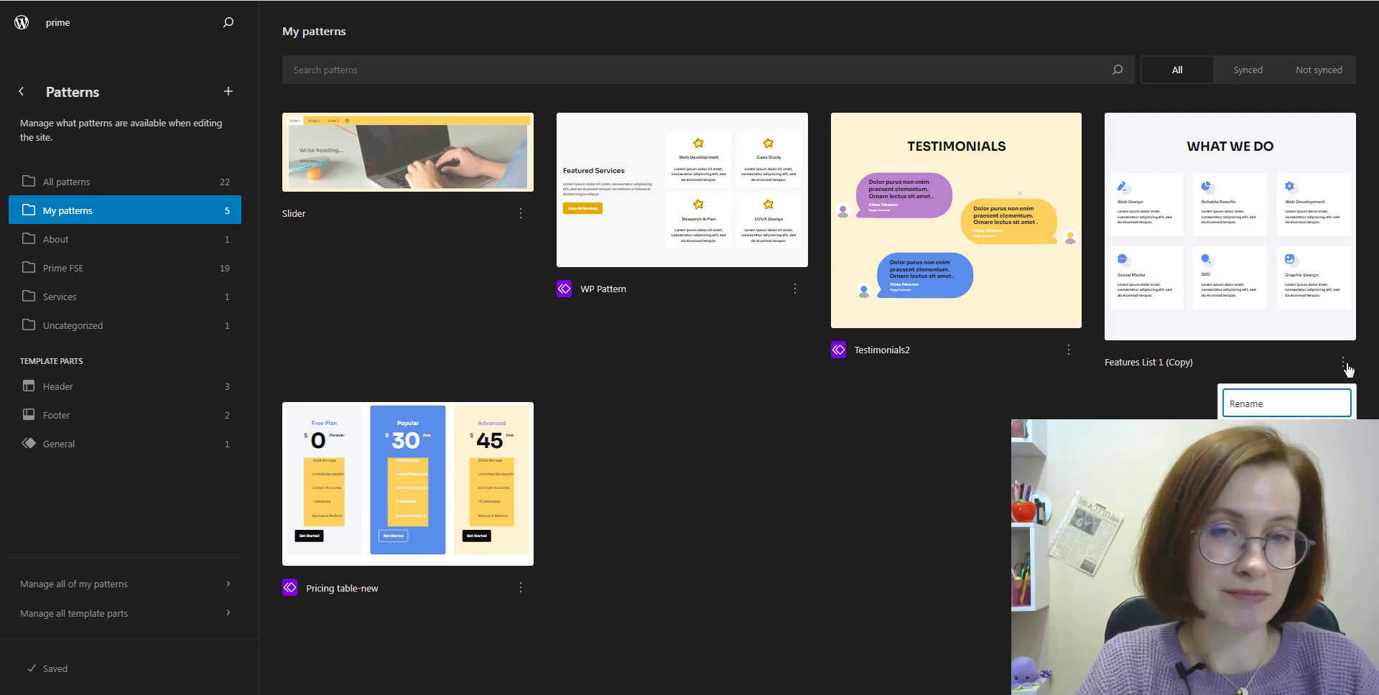
click(1069, 351)
click(1068, 351)
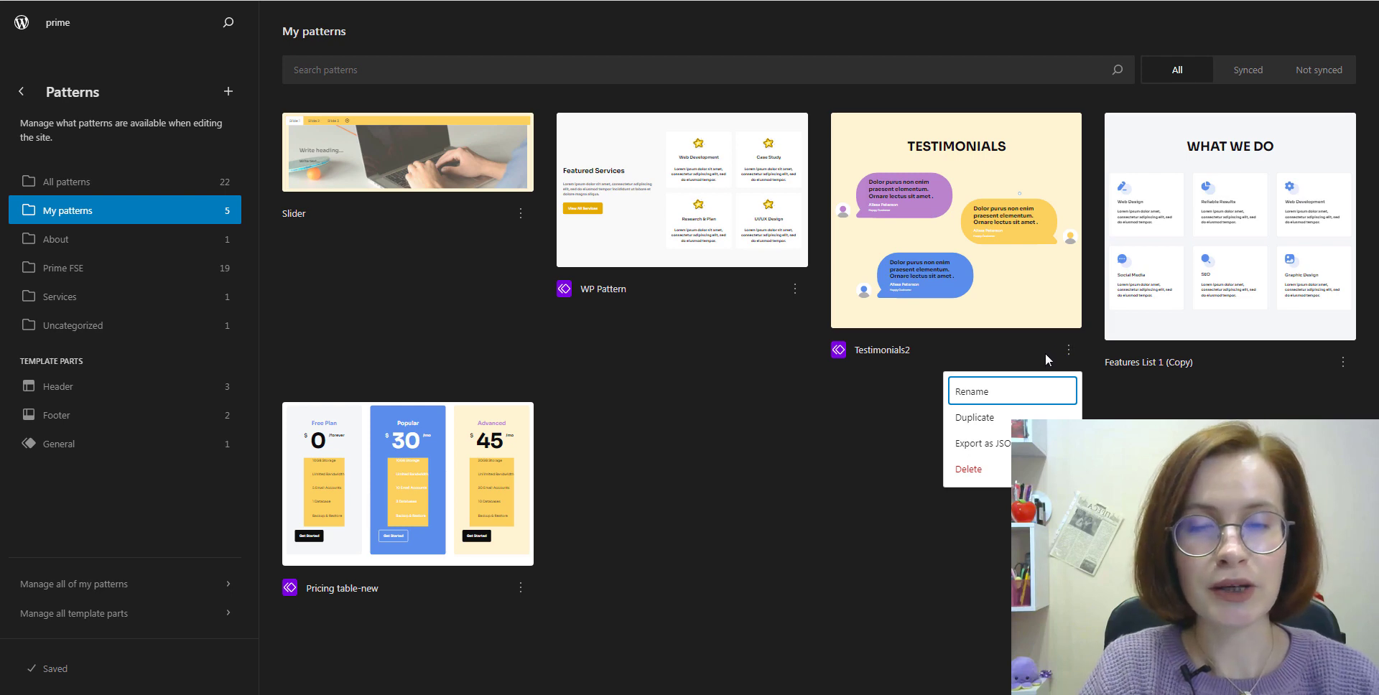
click(794, 289)
click(794, 290)
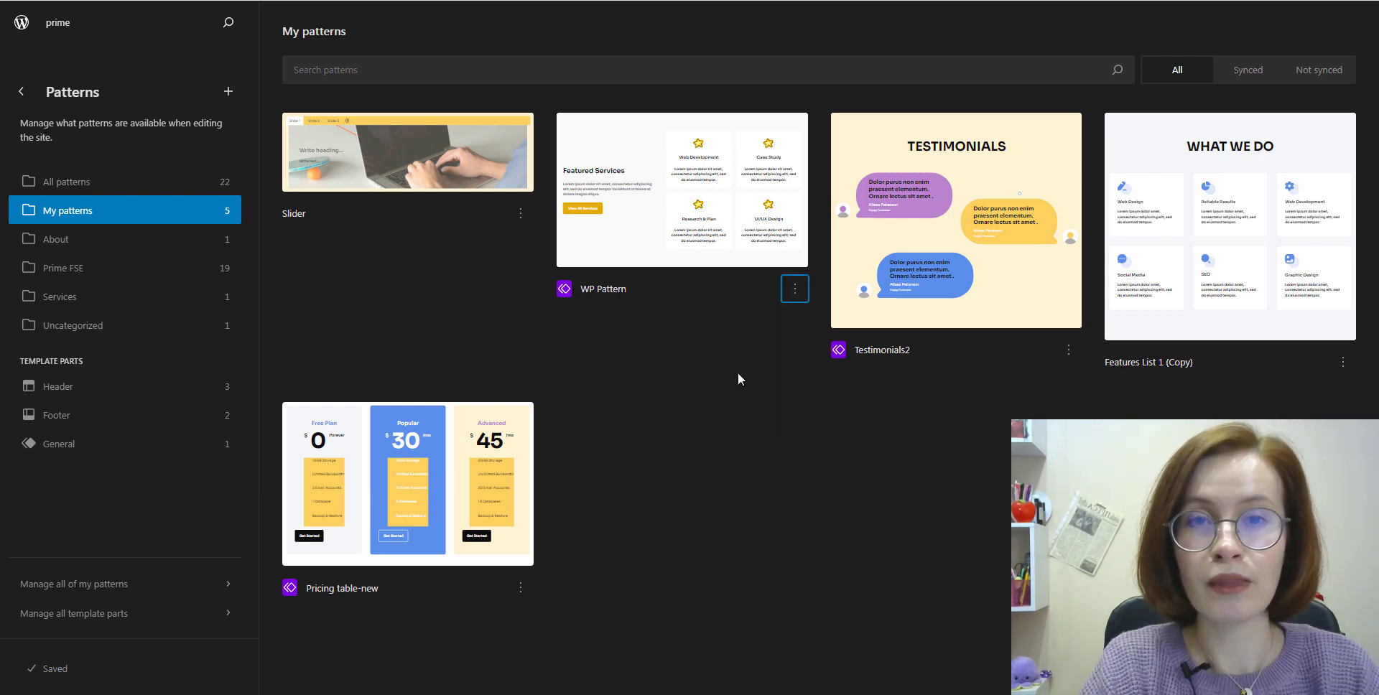
click(405, 505)
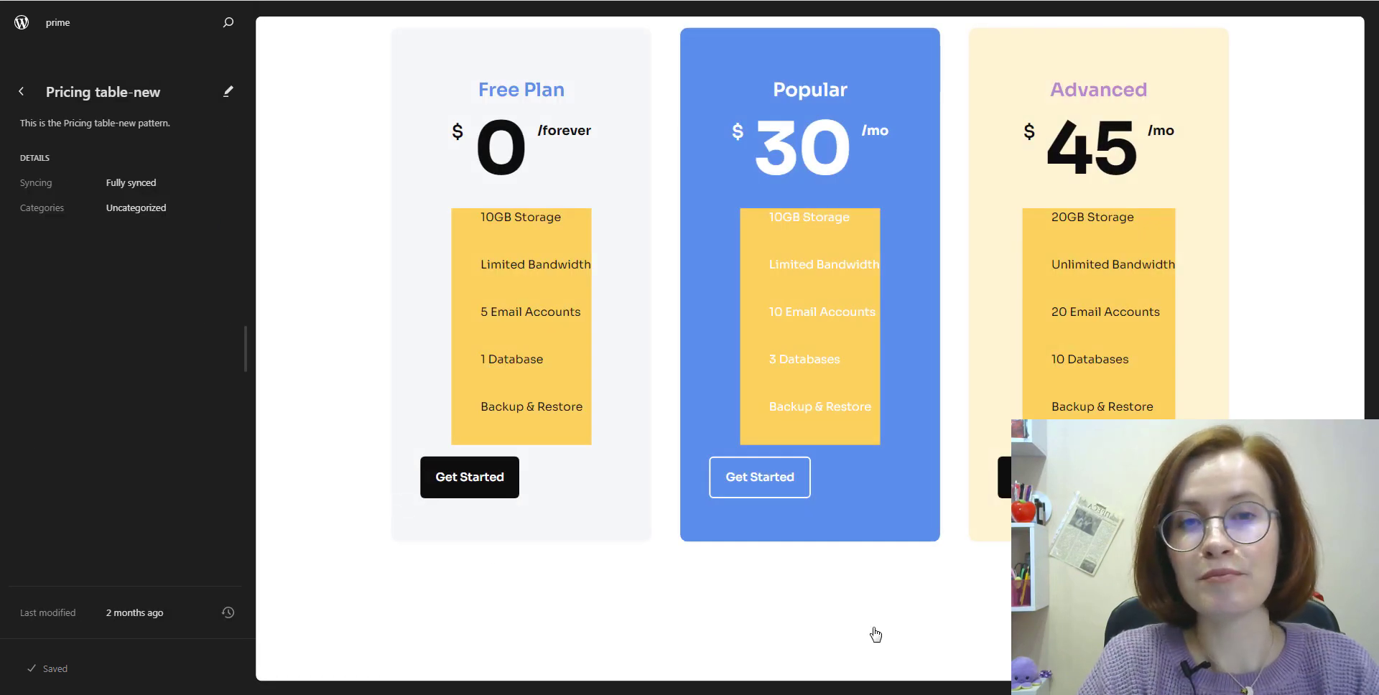
click(229, 93)
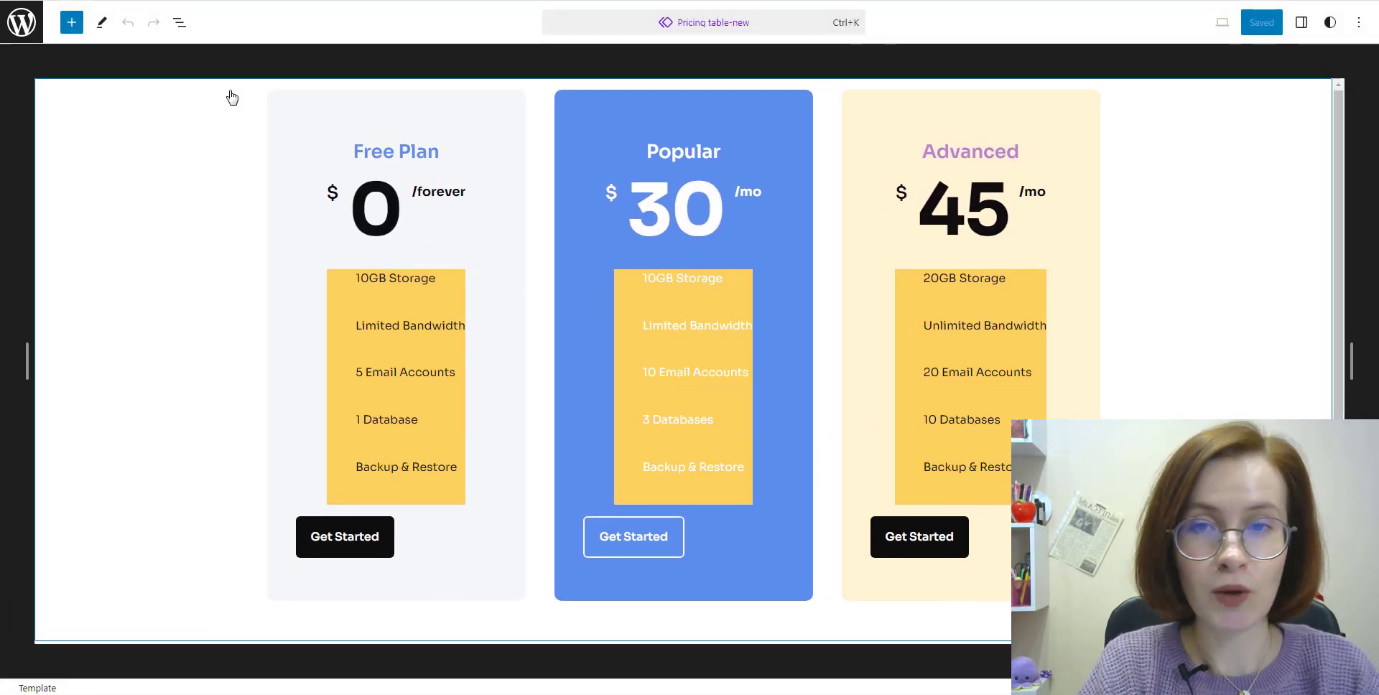
click(22, 22)
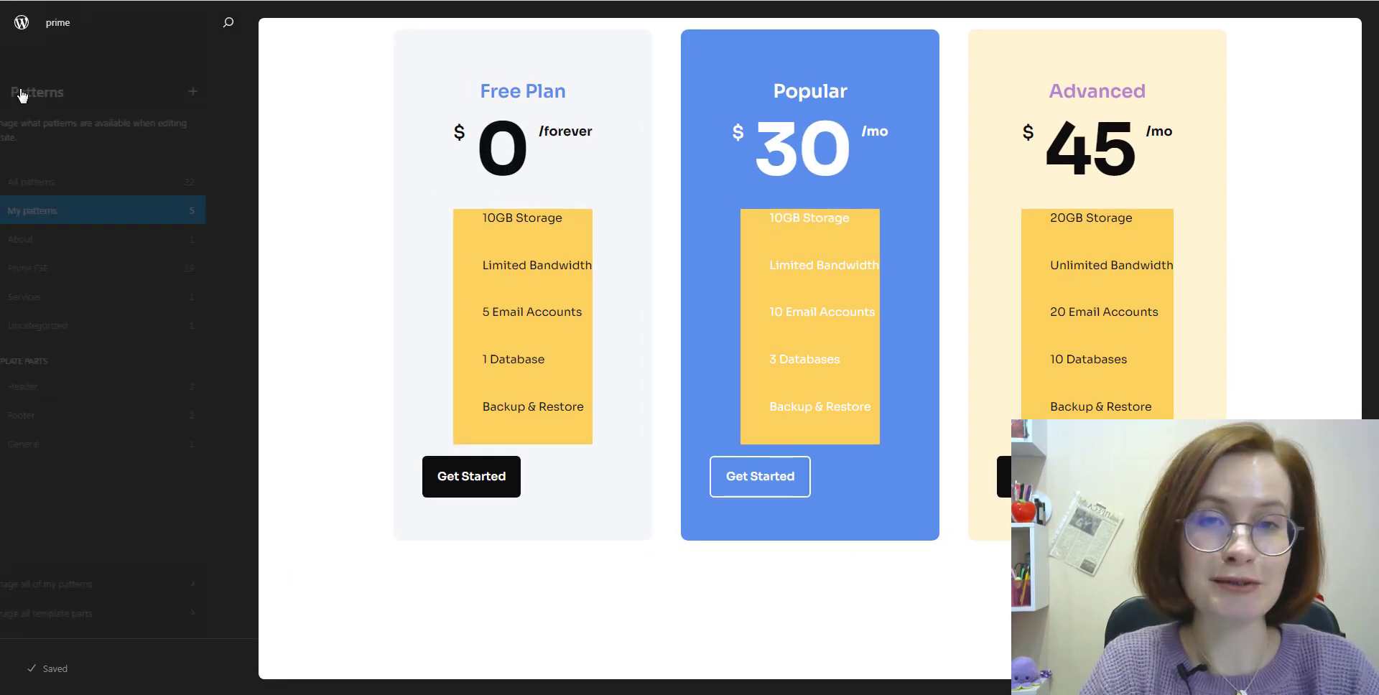
click(22, 94)
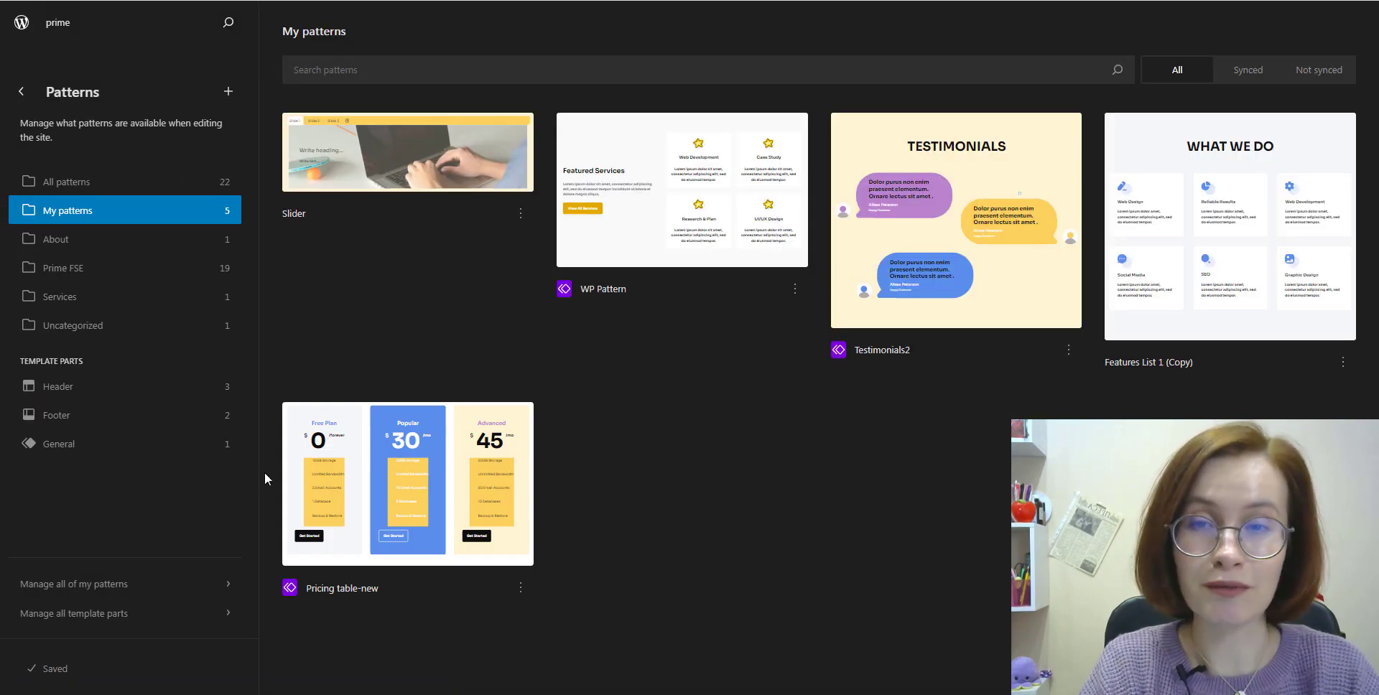
click(75, 593)
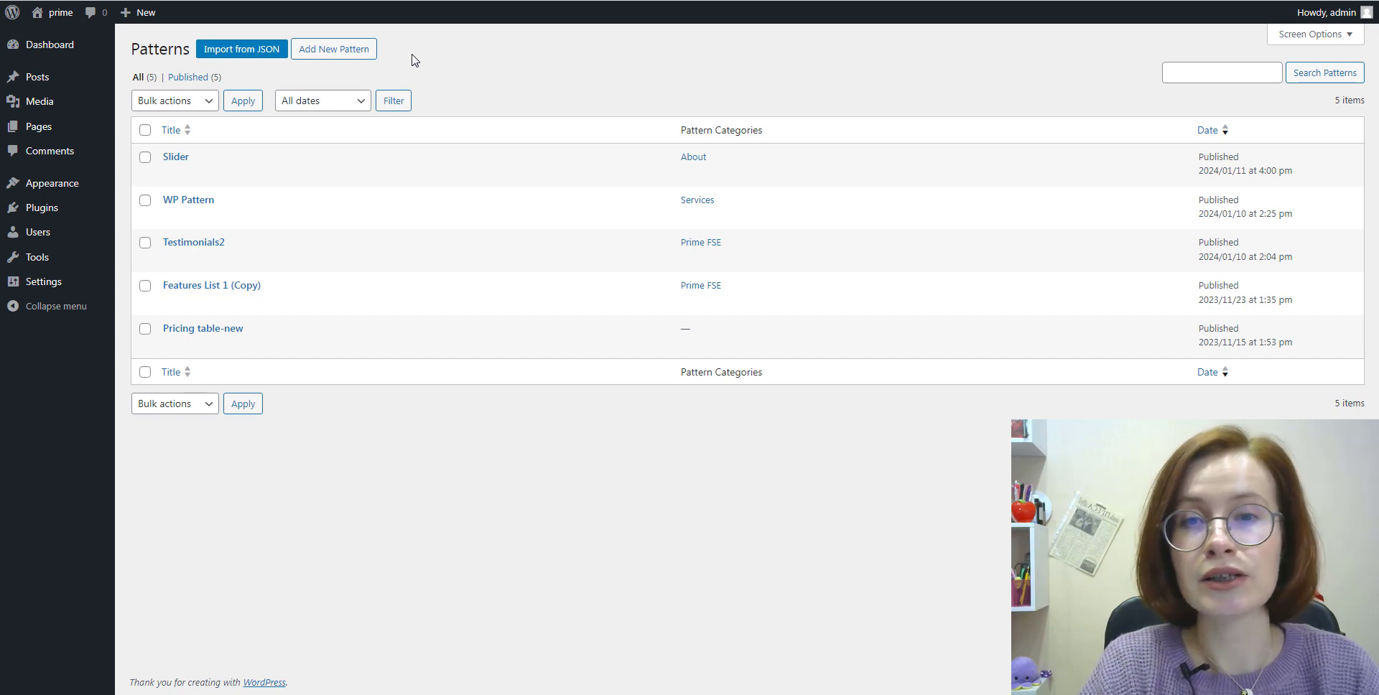
click(237, 51)
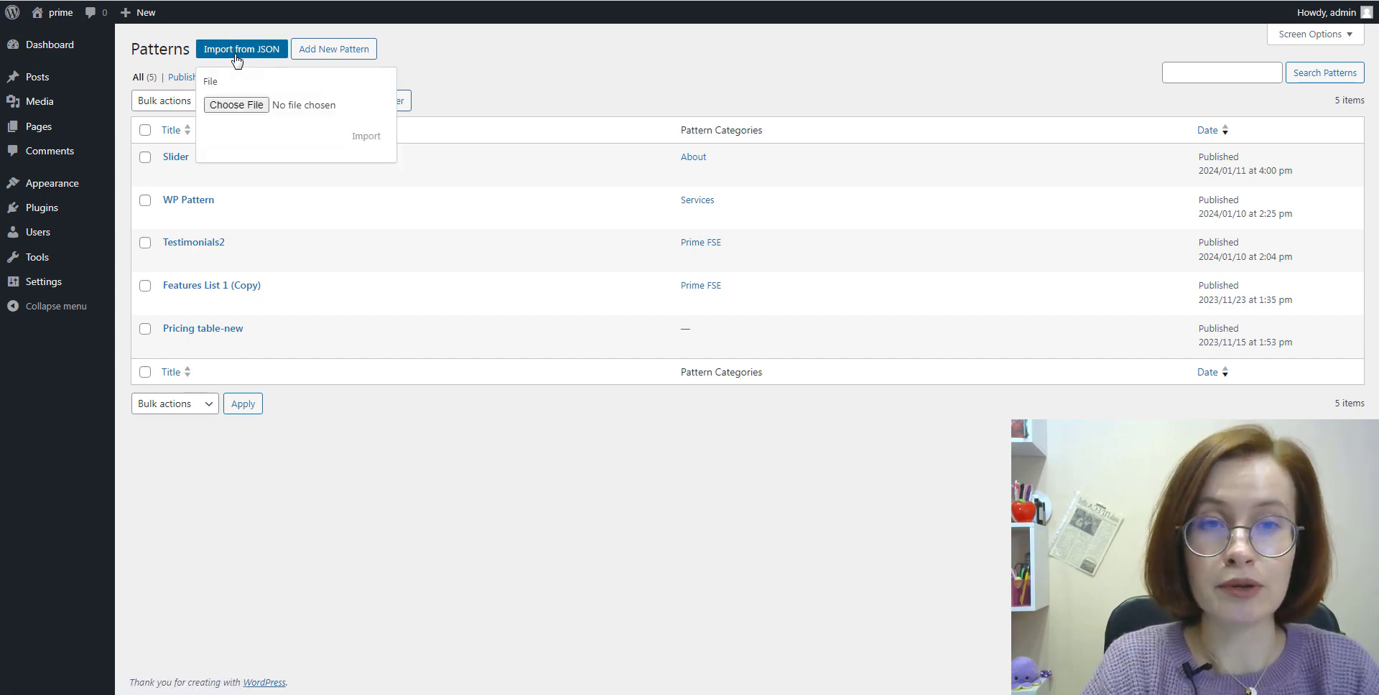
click(444, 87)
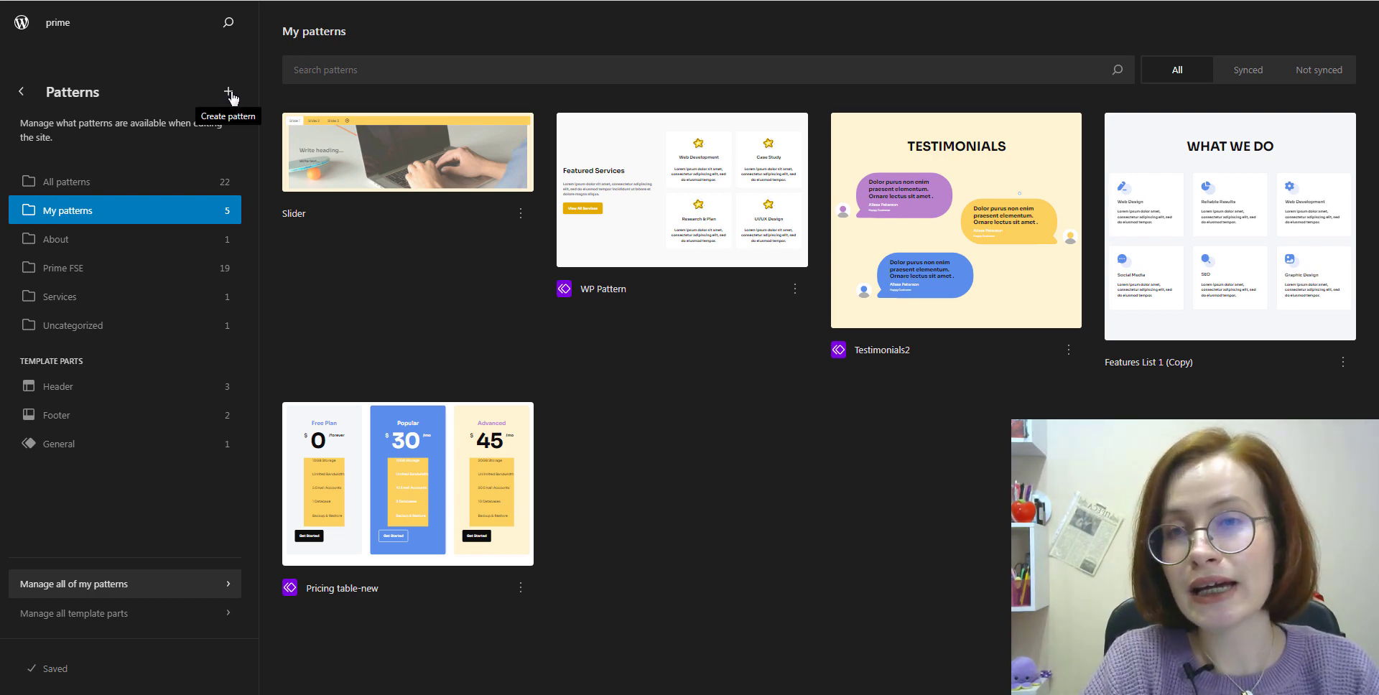
Create a new synced pattern named 'Test' from the + menu.
click(228, 93)
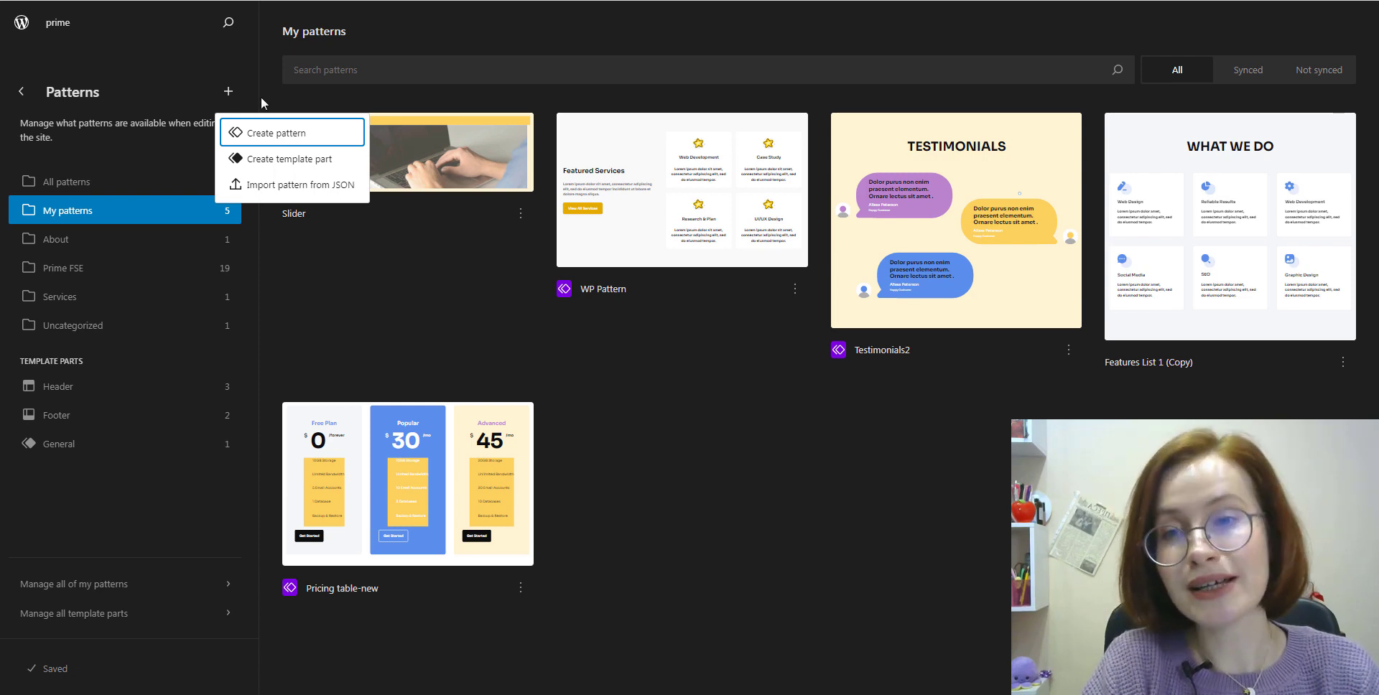
click(323, 136)
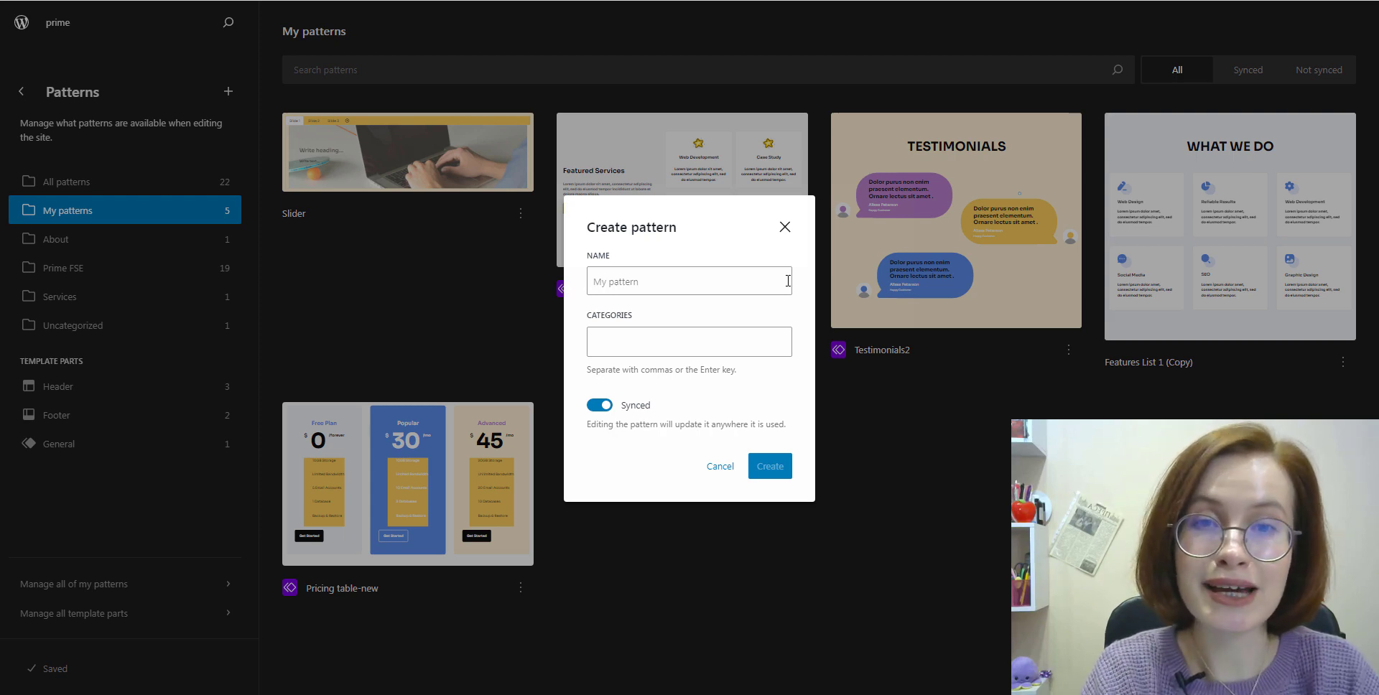
click(779, 280)
text(Test)
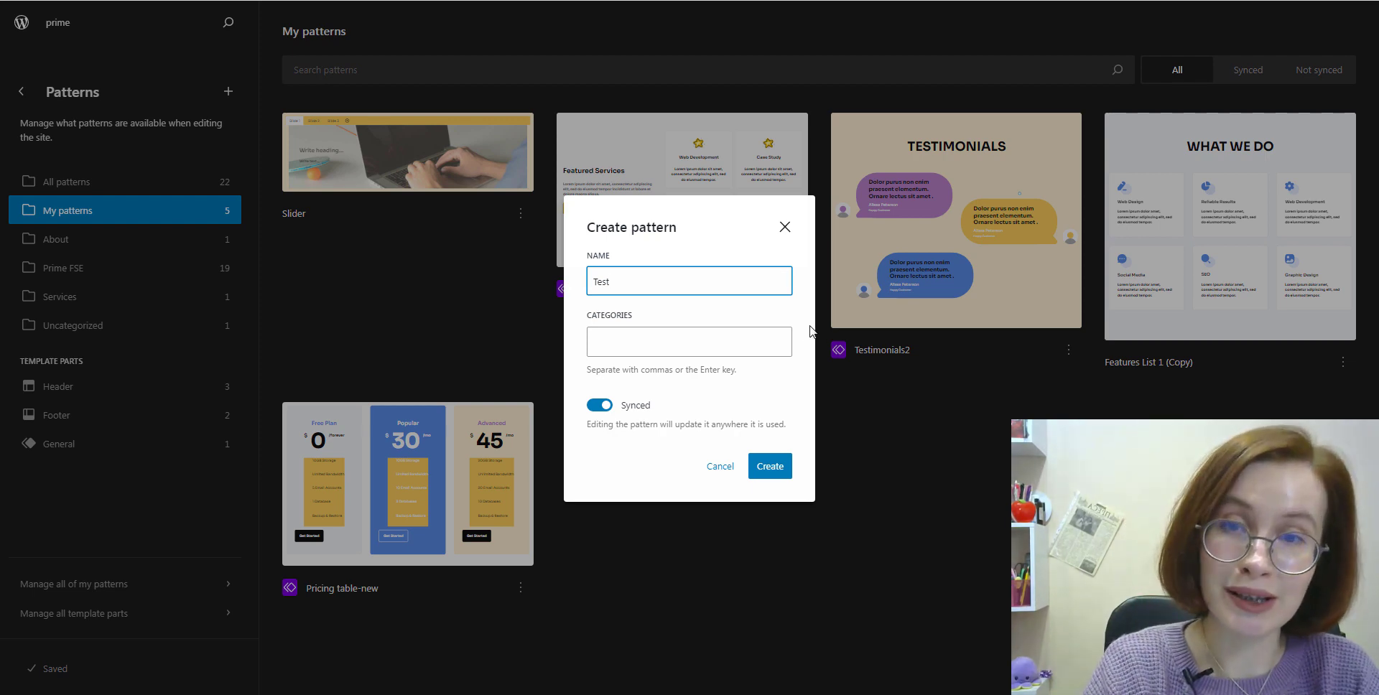
click(780, 385)
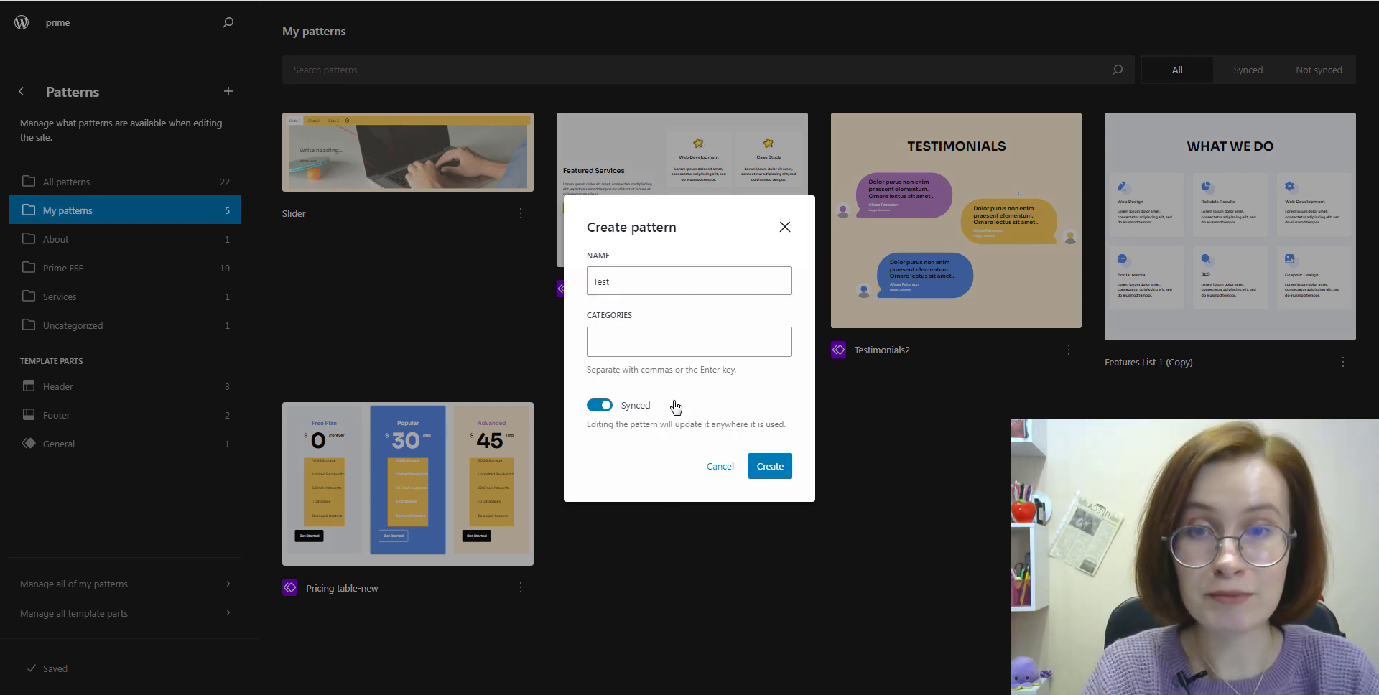
click(770, 466)
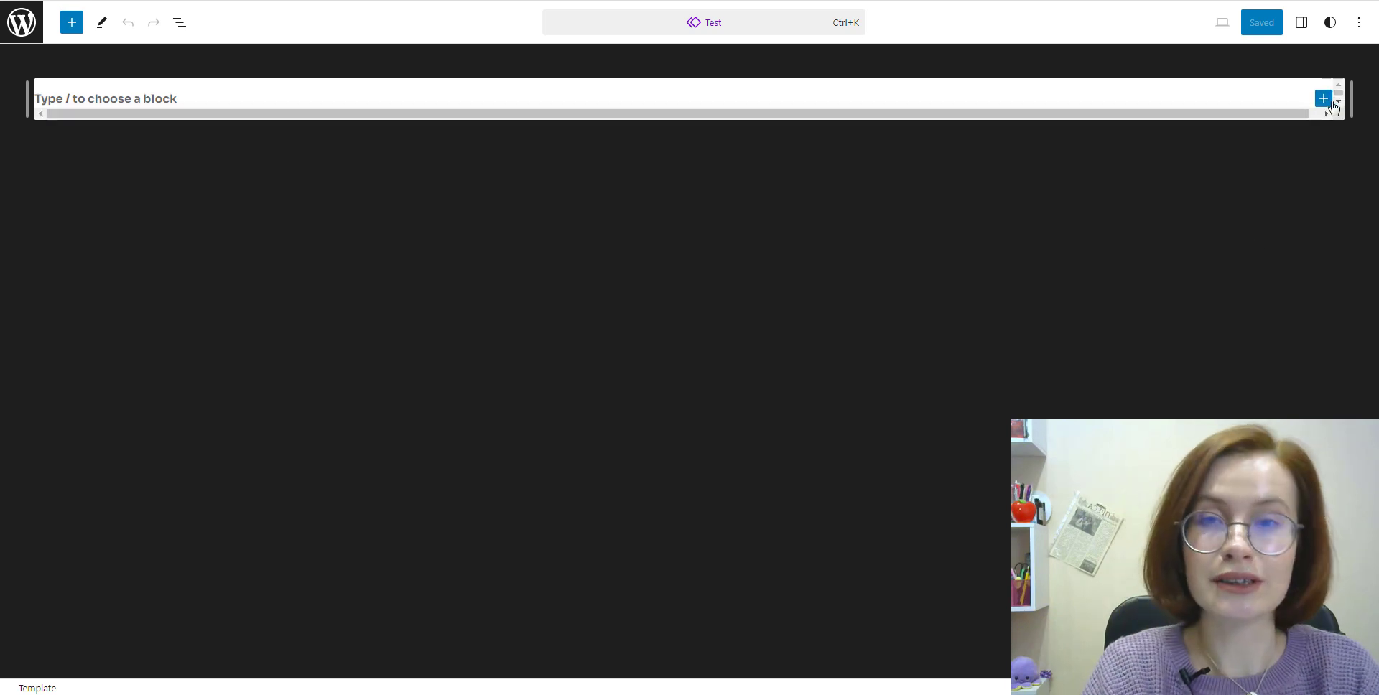
Open the block inserter in the empty Test pattern and browse all blocks.
click(1334, 100)
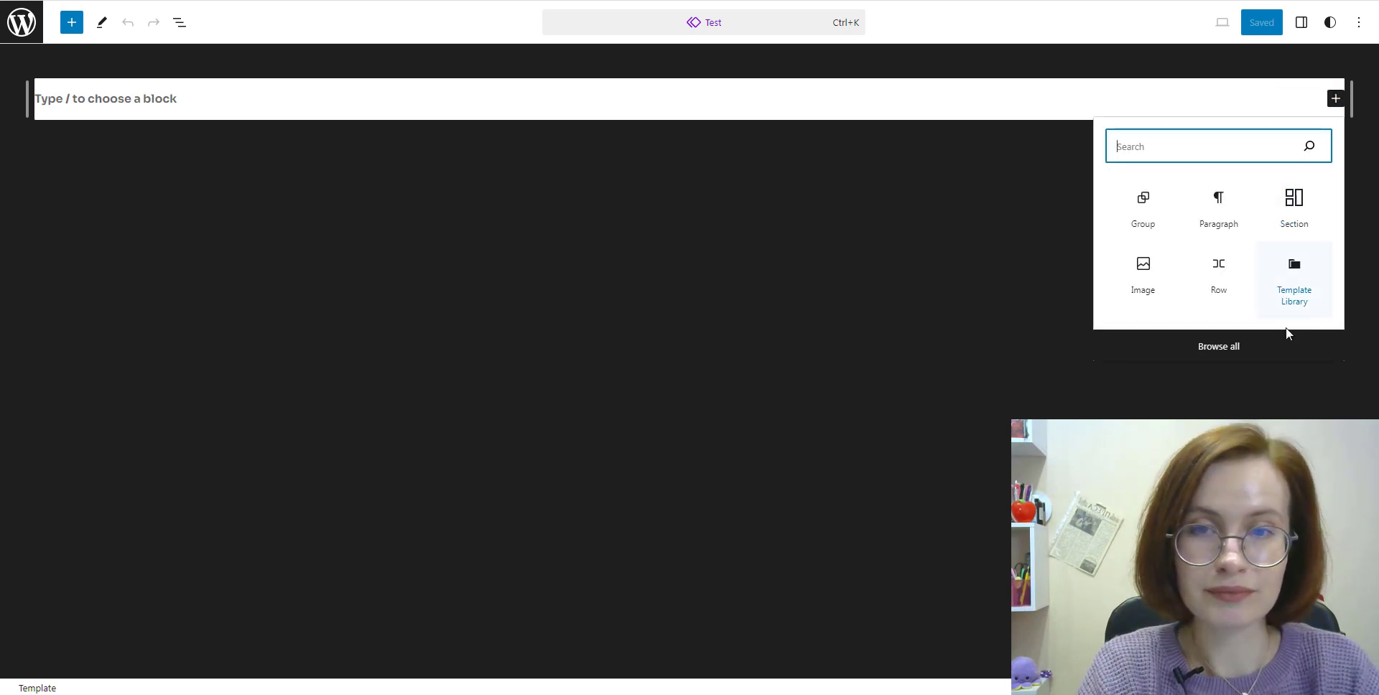
click(1245, 348)
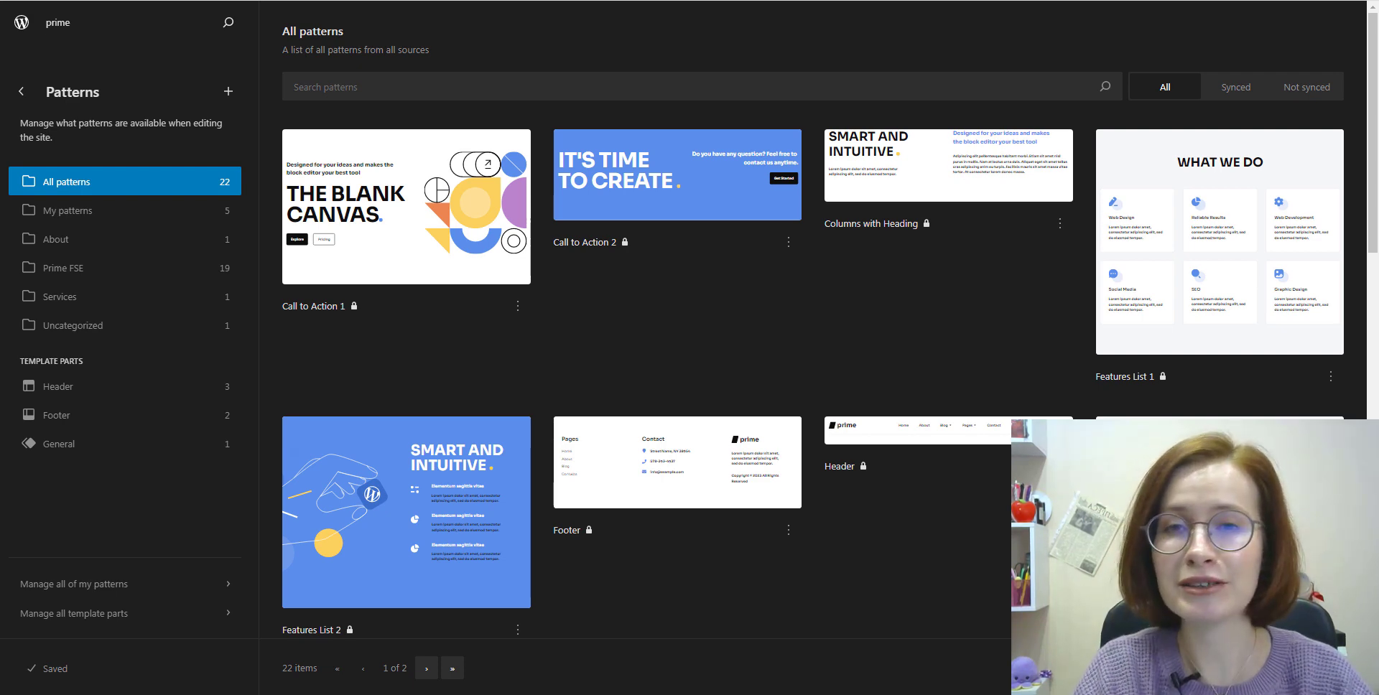
scroll(812, 359, down, 2)
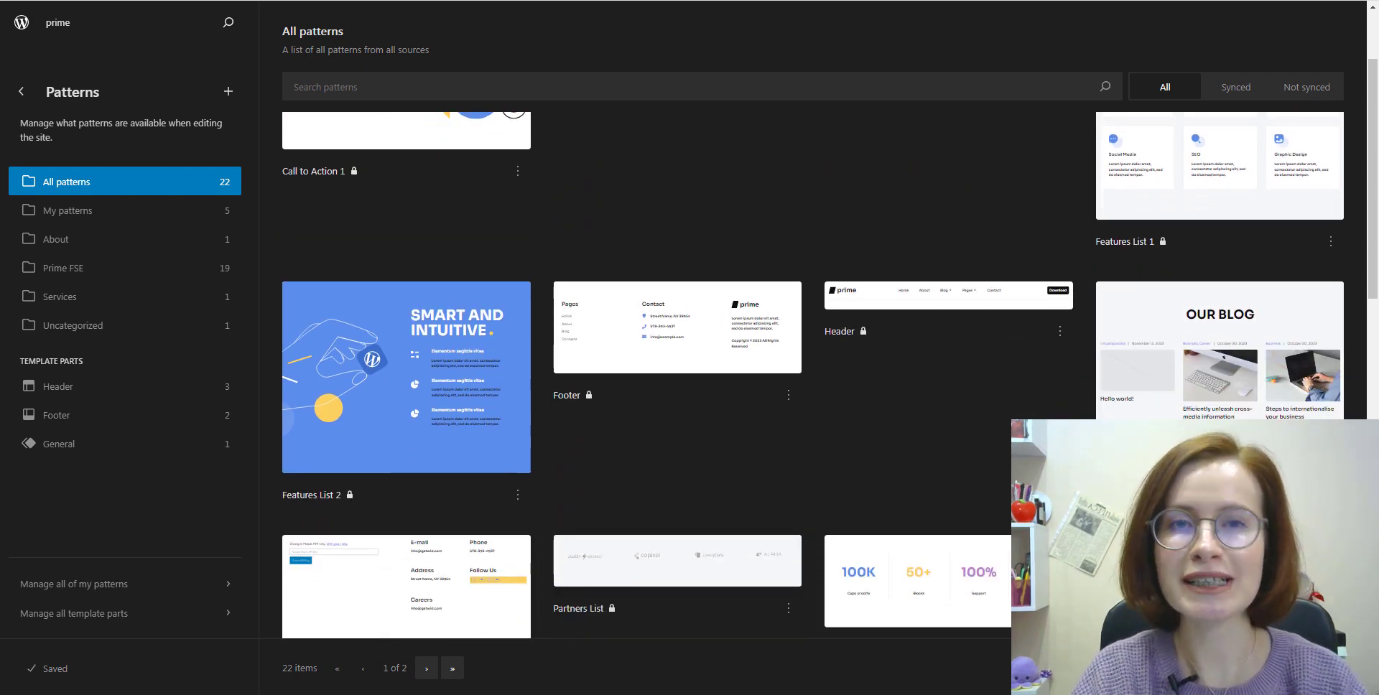
scroll(812, 359, down, 2)
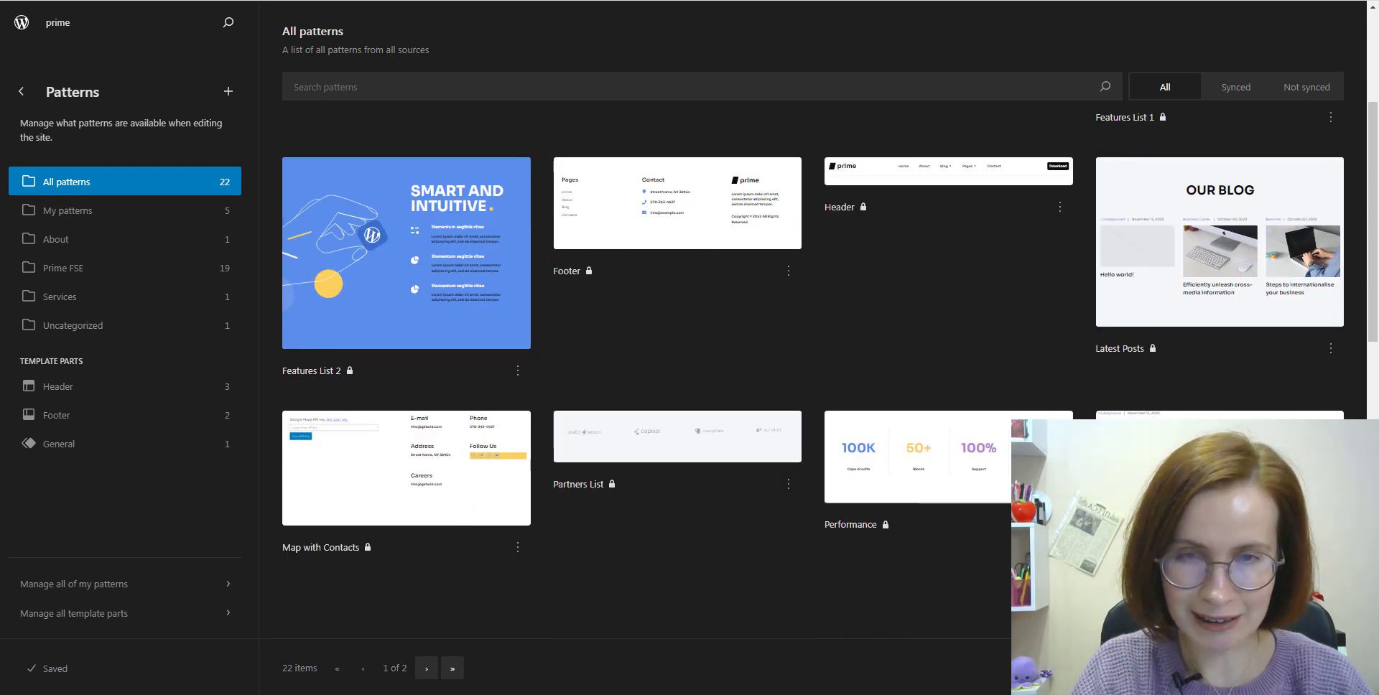
scroll(811, 359, down, 1)
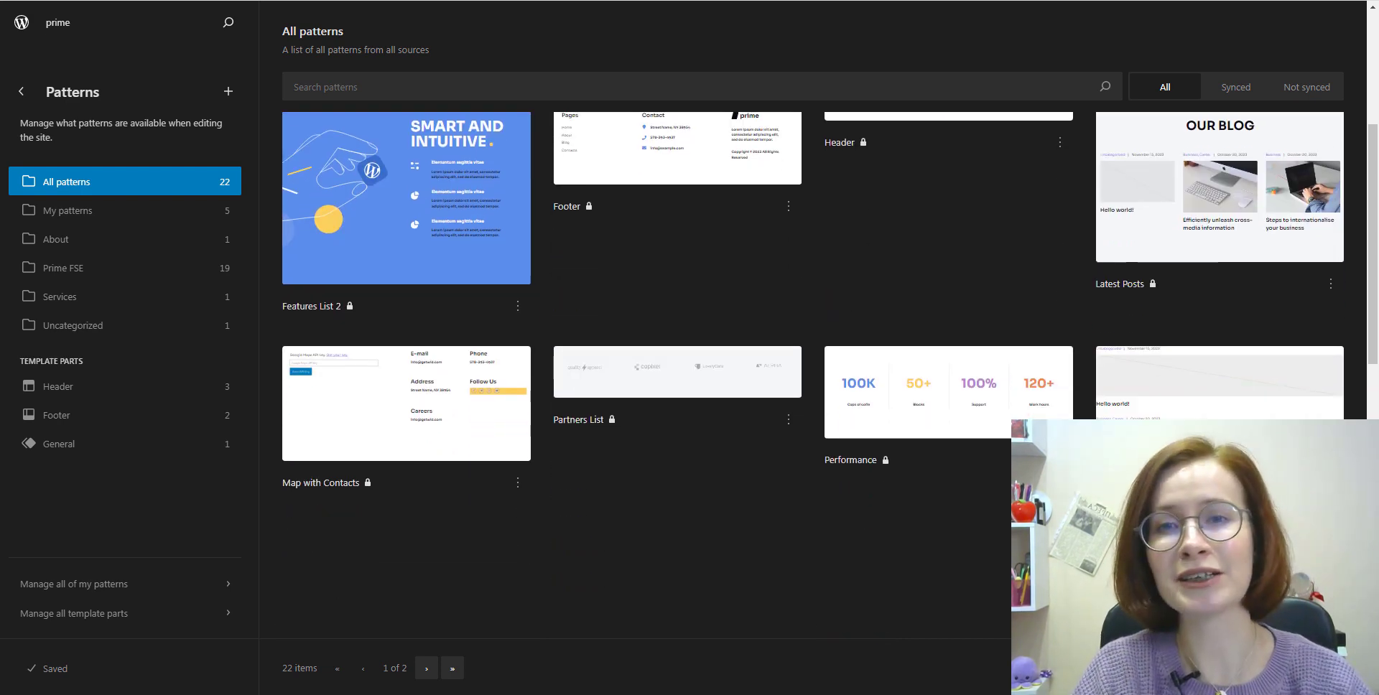
scroll(812, 359, down, 3)
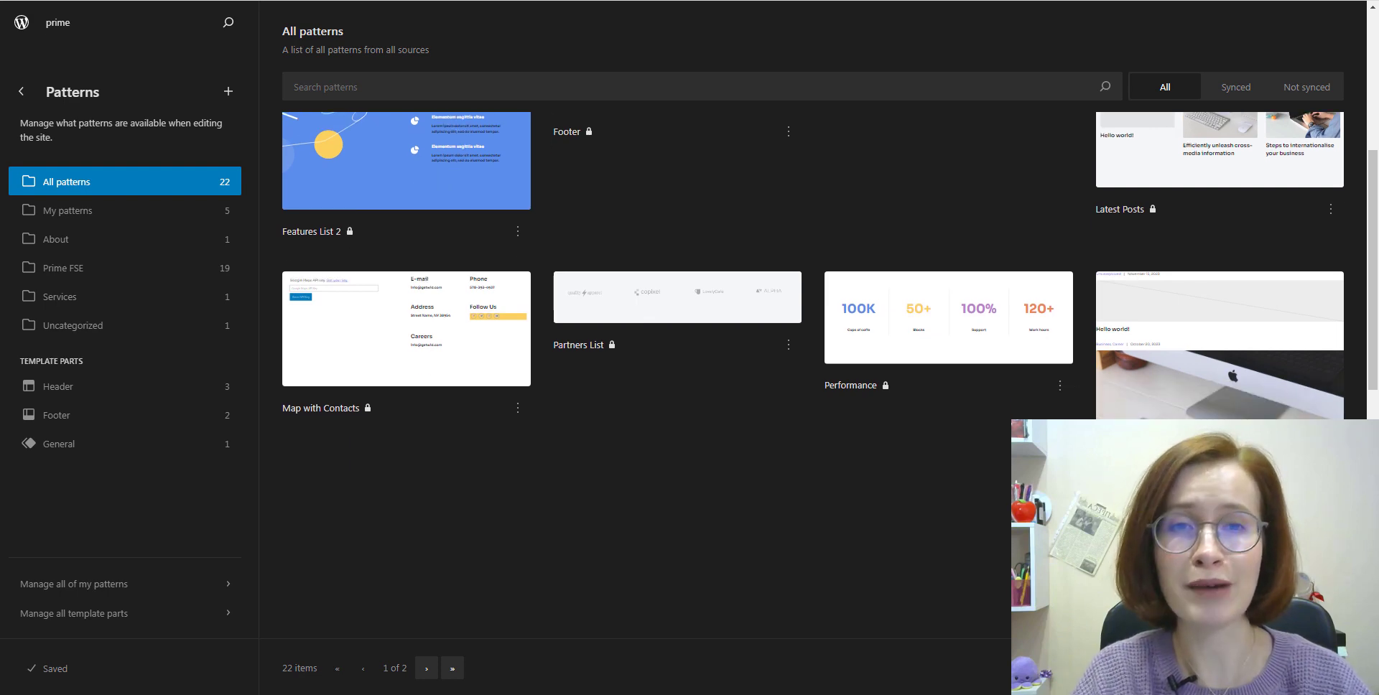
scroll(812, 359, down, 2)
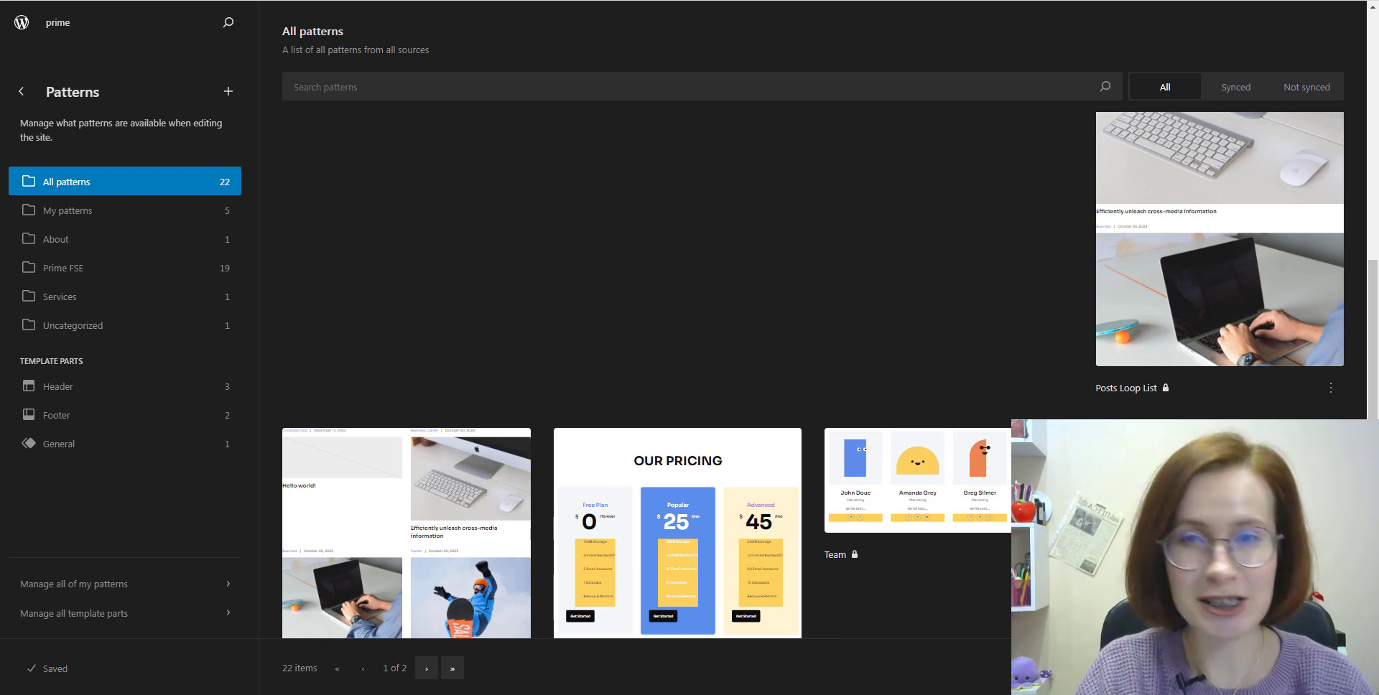
scroll(830, 375, down, 2)
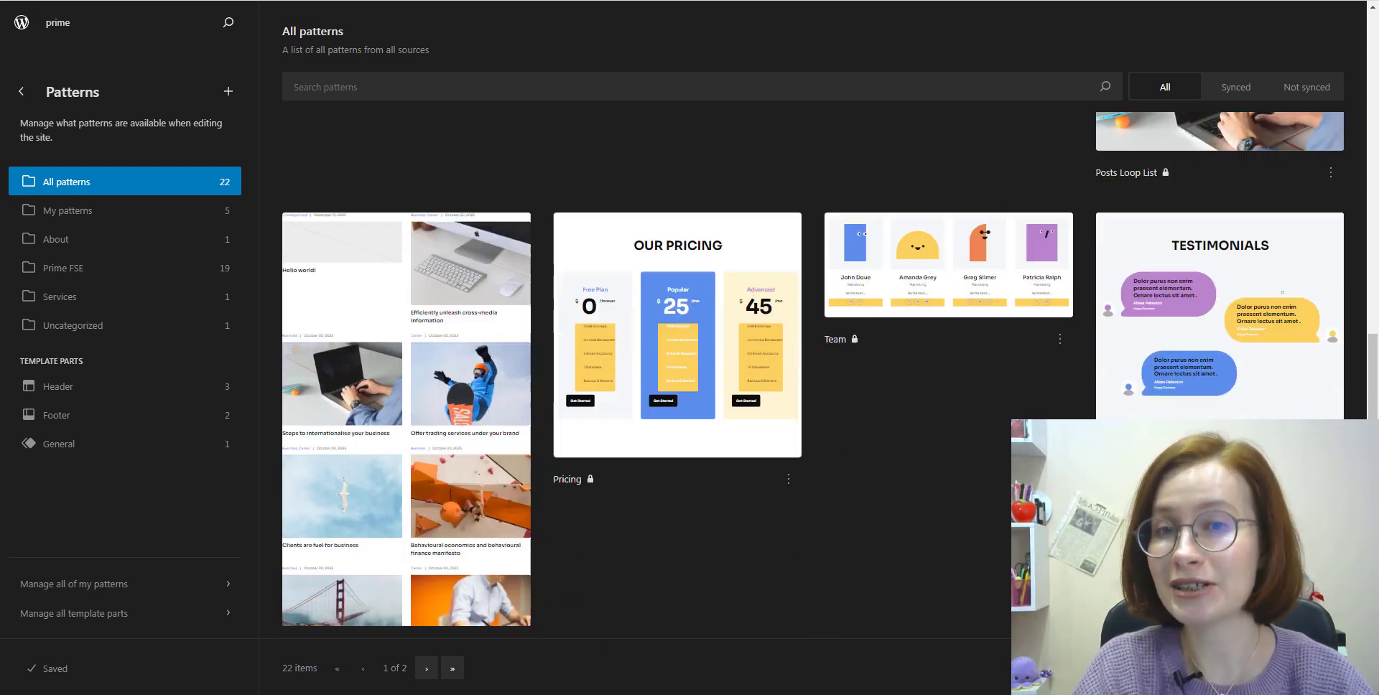
scroll(830, 375, down, 2)
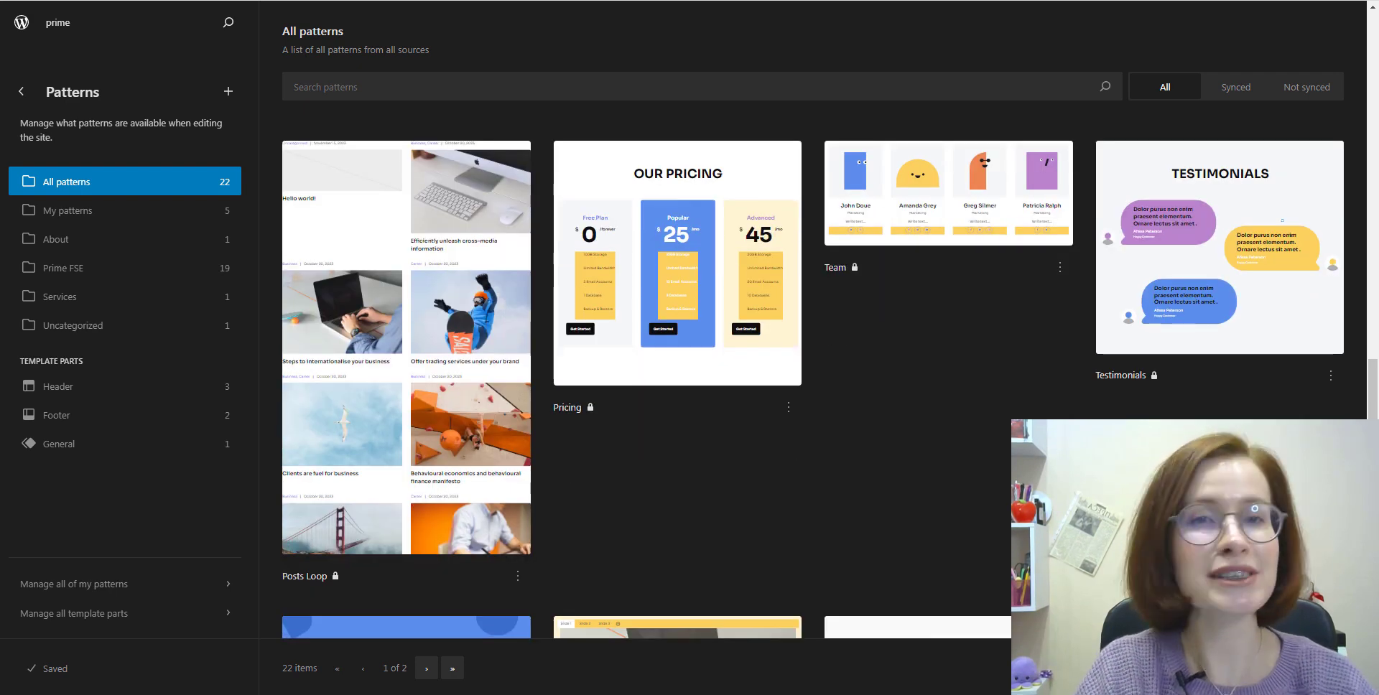
scroll(813, 385, down, 2)
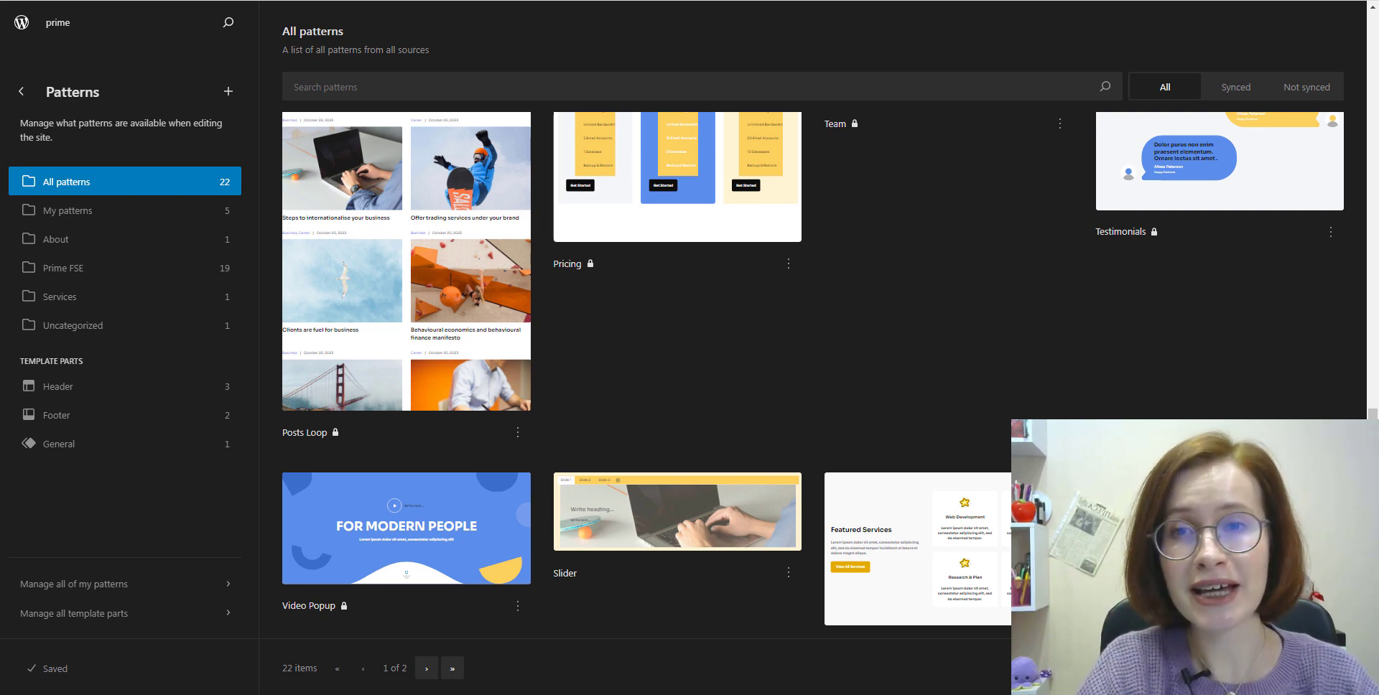
scroll(826, 374, down, 1)
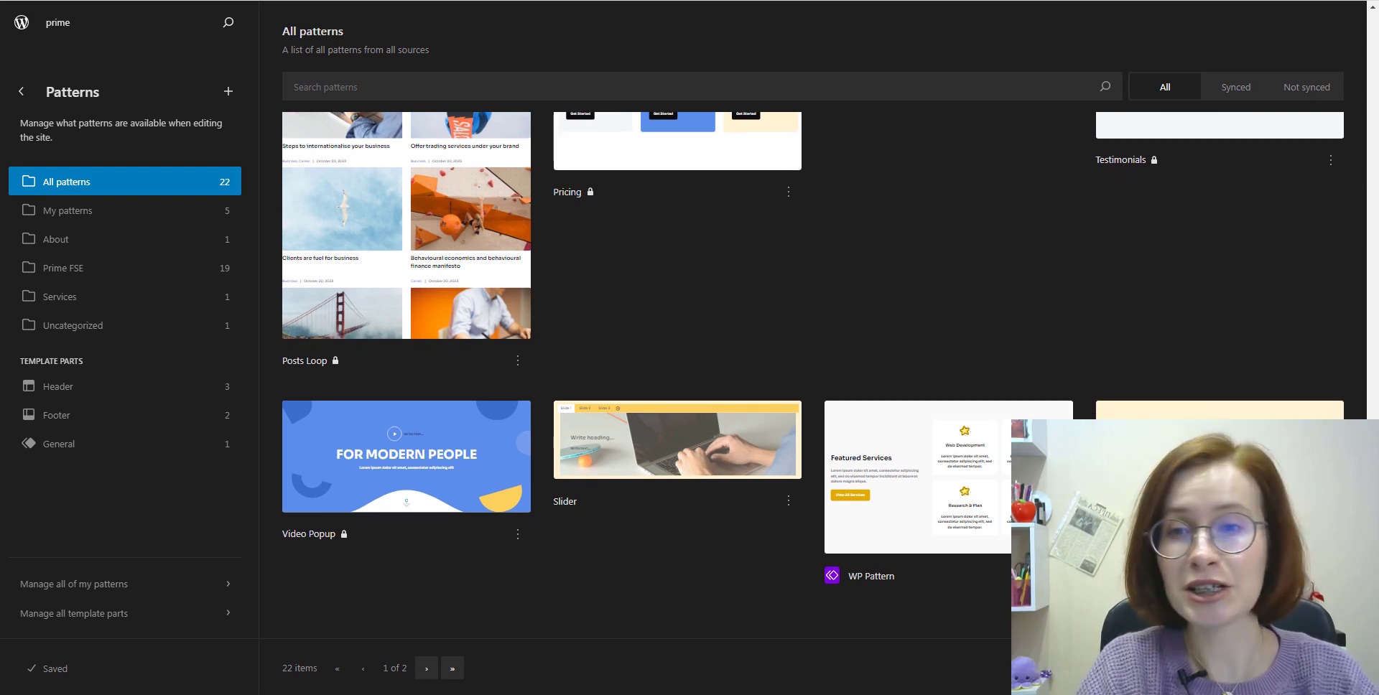
scroll(813, 347, down, 1)
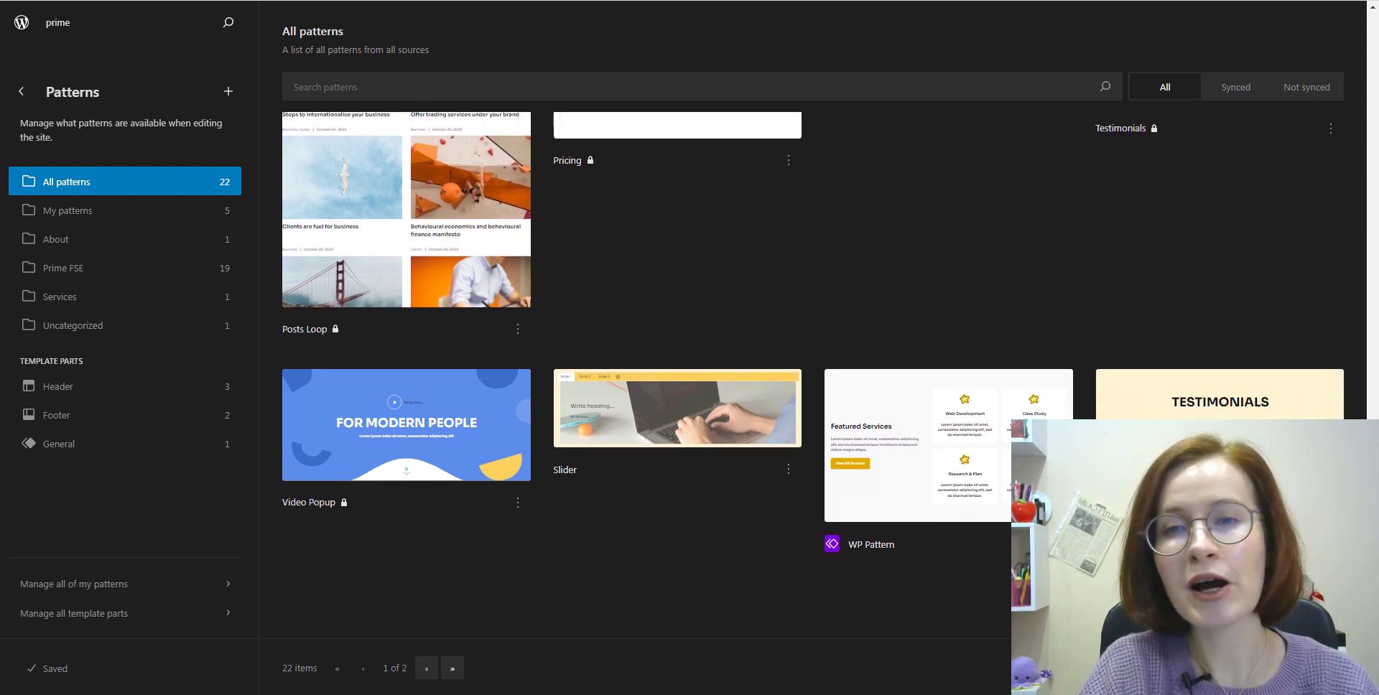